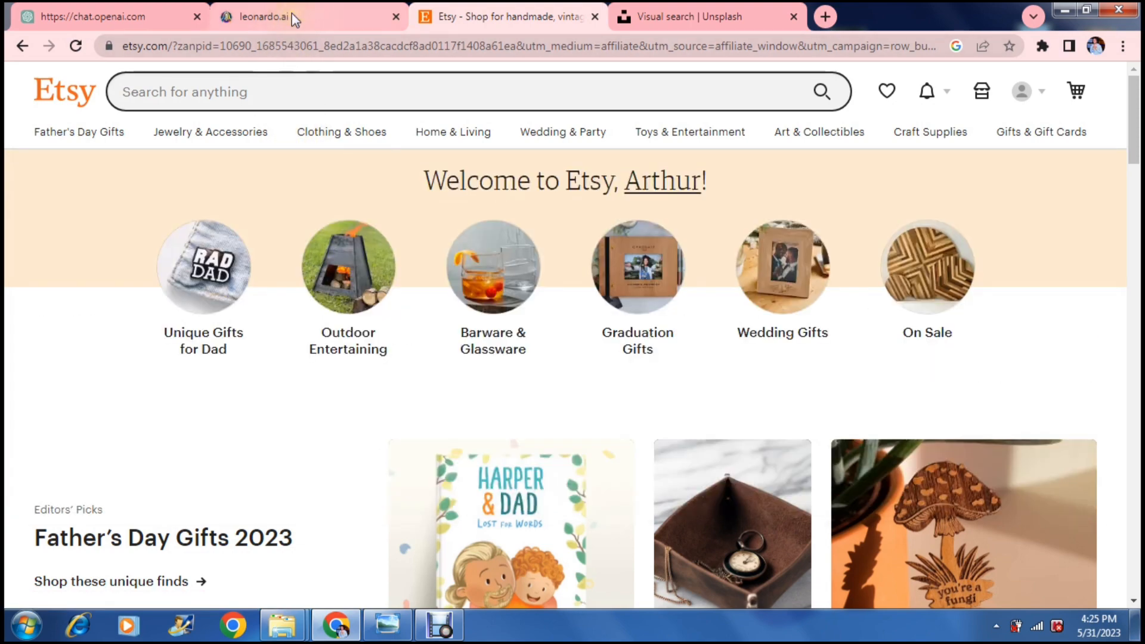
# Step: Switch to Leonardo.Ai and open the prompt generation feature of its AI image generation tool
pyautogui.click(292, 17)
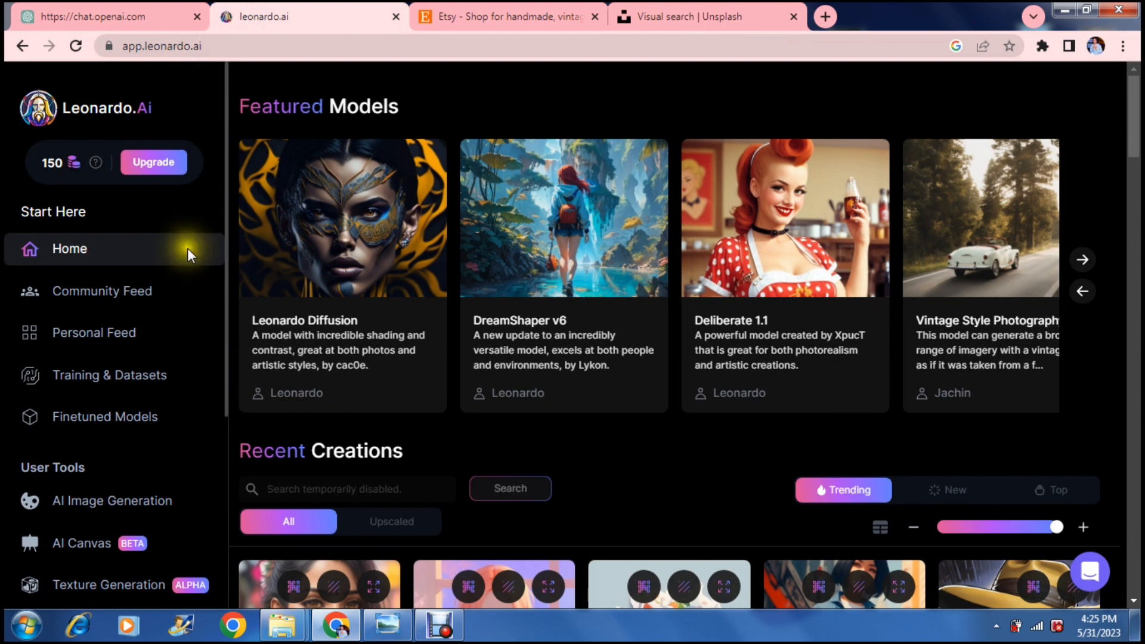
pyautogui.click(153, 508)
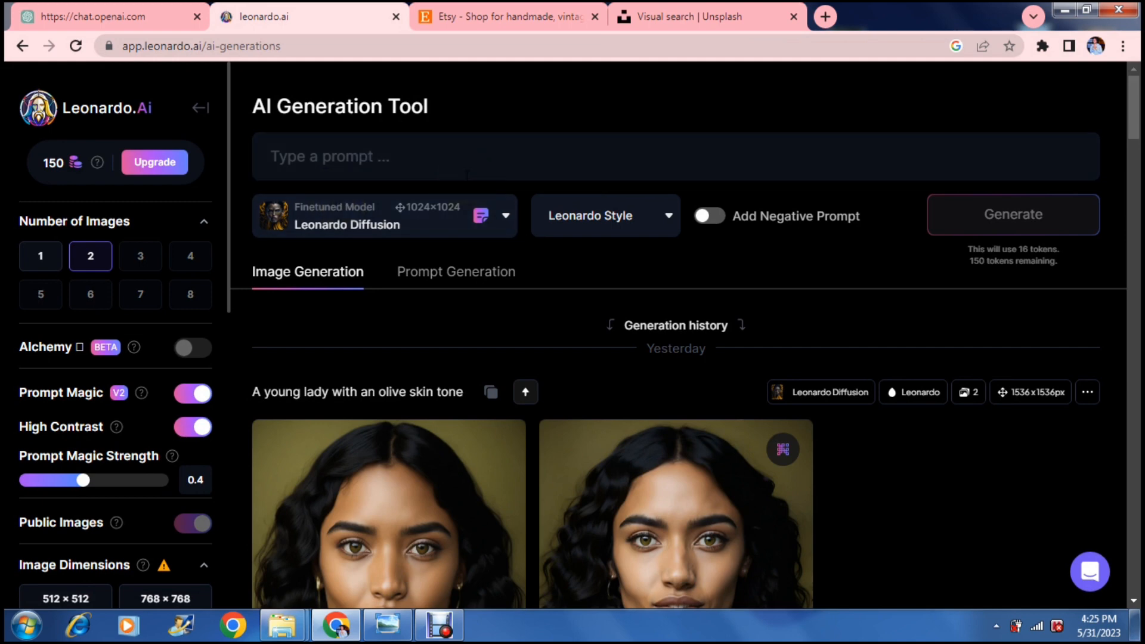
pyautogui.click(430, 283)
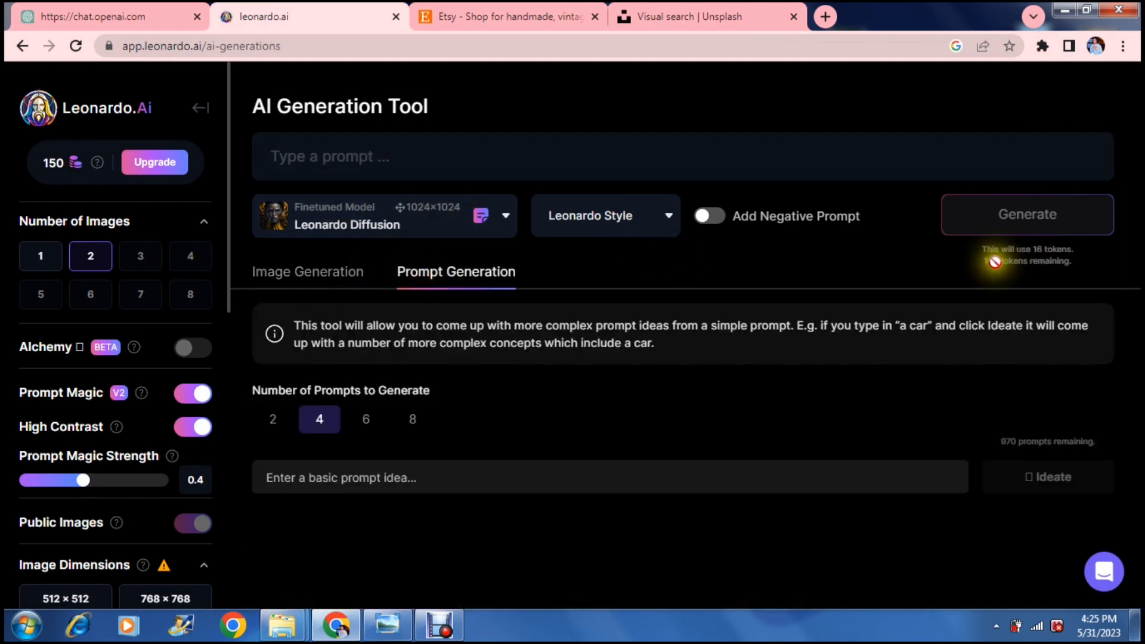
# Step: Generate four prompt ideas from the basic idea "A young lady"
pyautogui.click(509, 481)
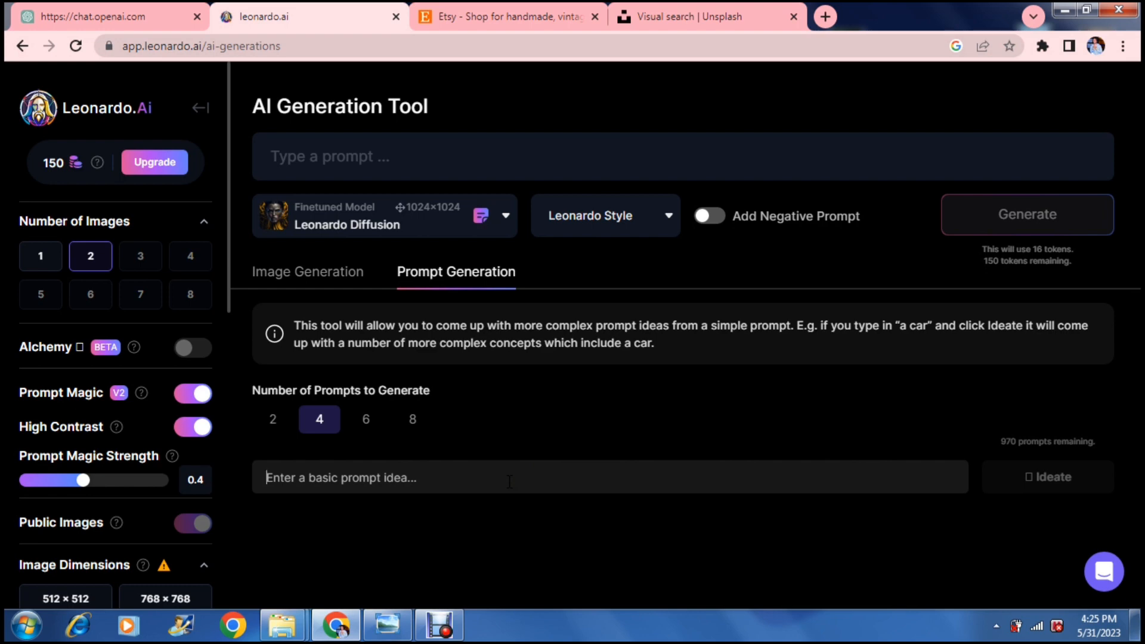
pyautogui.write('A I')
pyautogui.press('BackSpace')
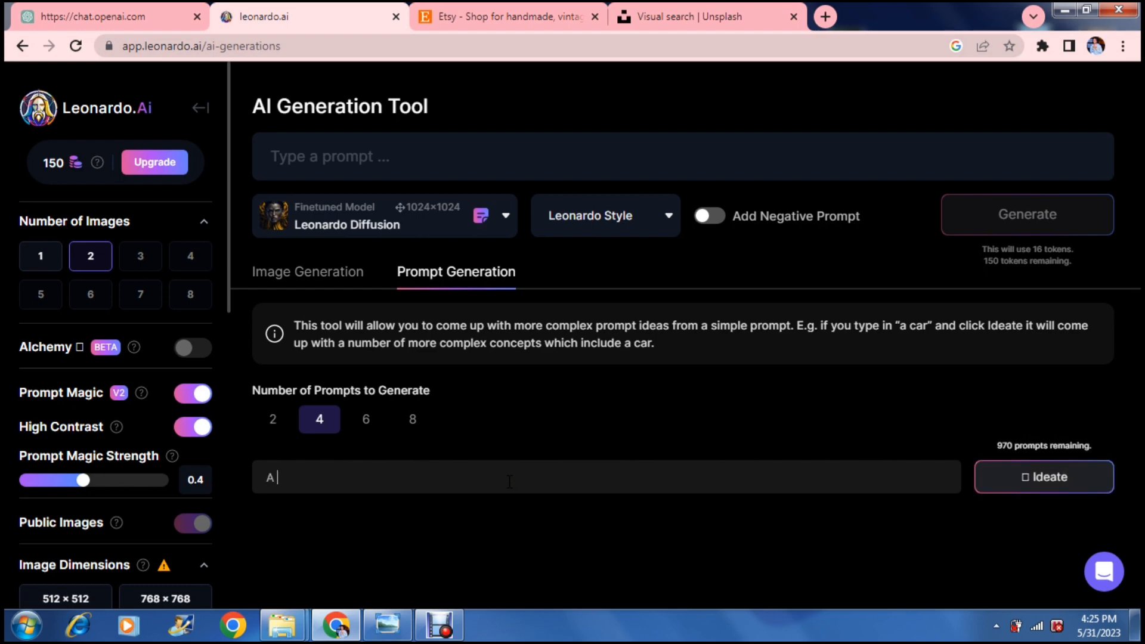
pyautogui.write('young la')
pyautogui.write('a')
pyautogui.write('t')
pyautogui.press('BackSpace')
pyautogui.press('Return')
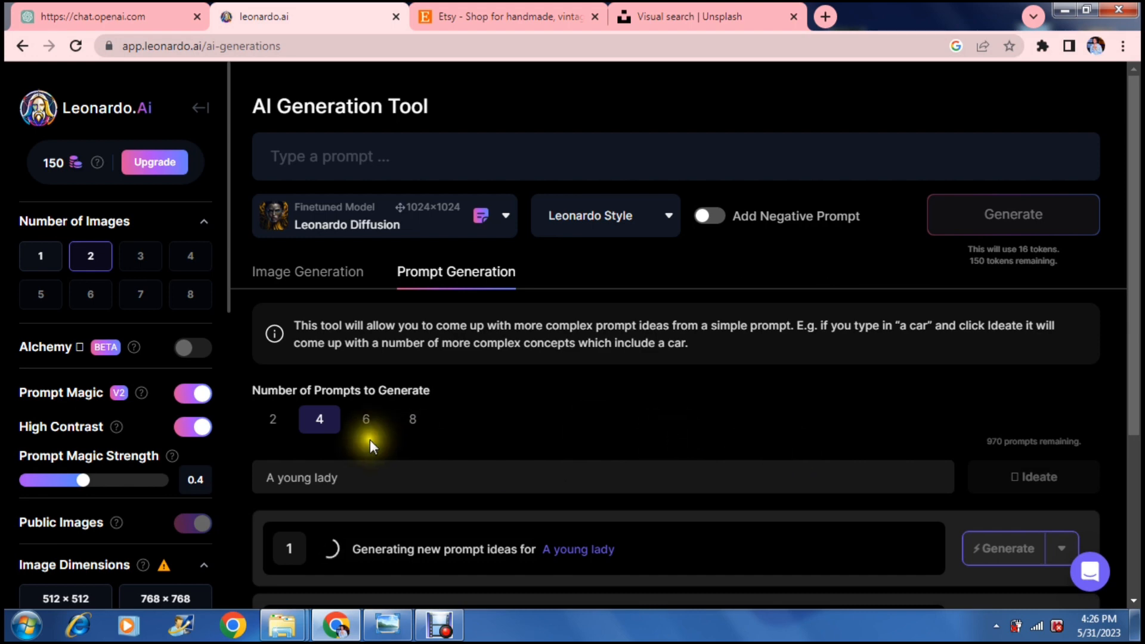
# Step: Set the aspect ratio of the images to 9:16
pyautogui.scroll(-3, 614, 423)
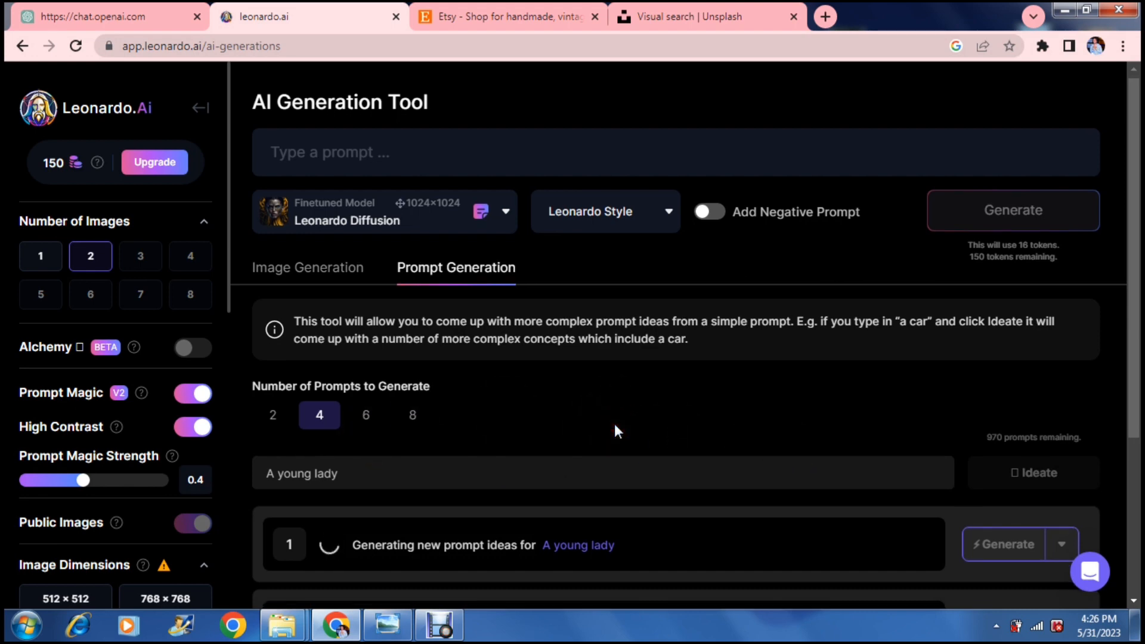
pyautogui.scroll(-2, 614, 423)
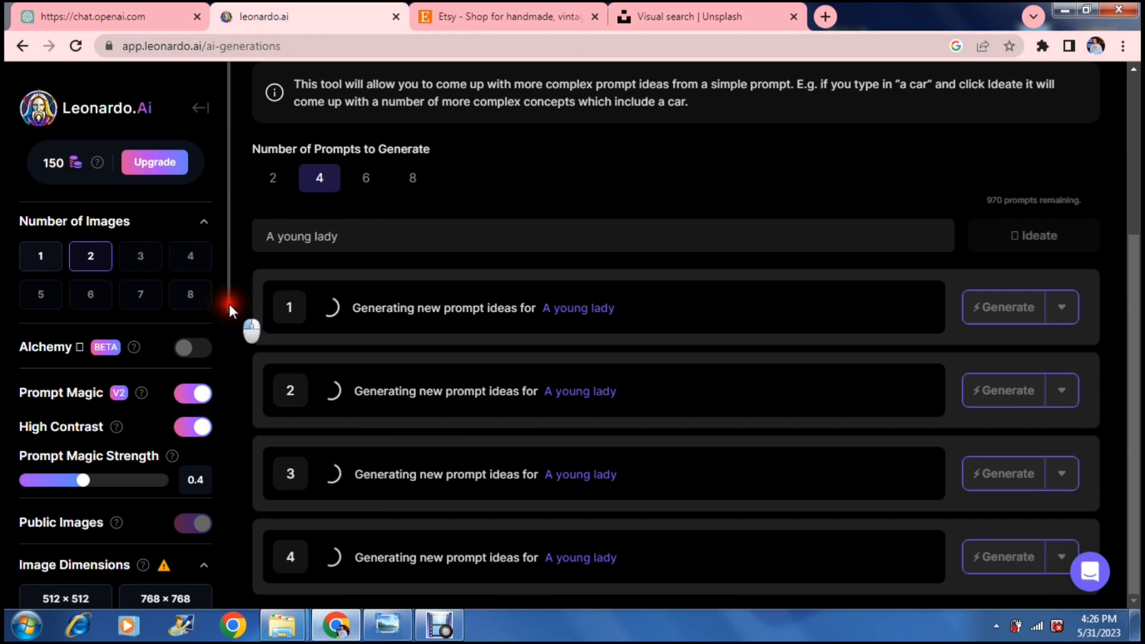
pyautogui.scroll(-4, 232, 424)
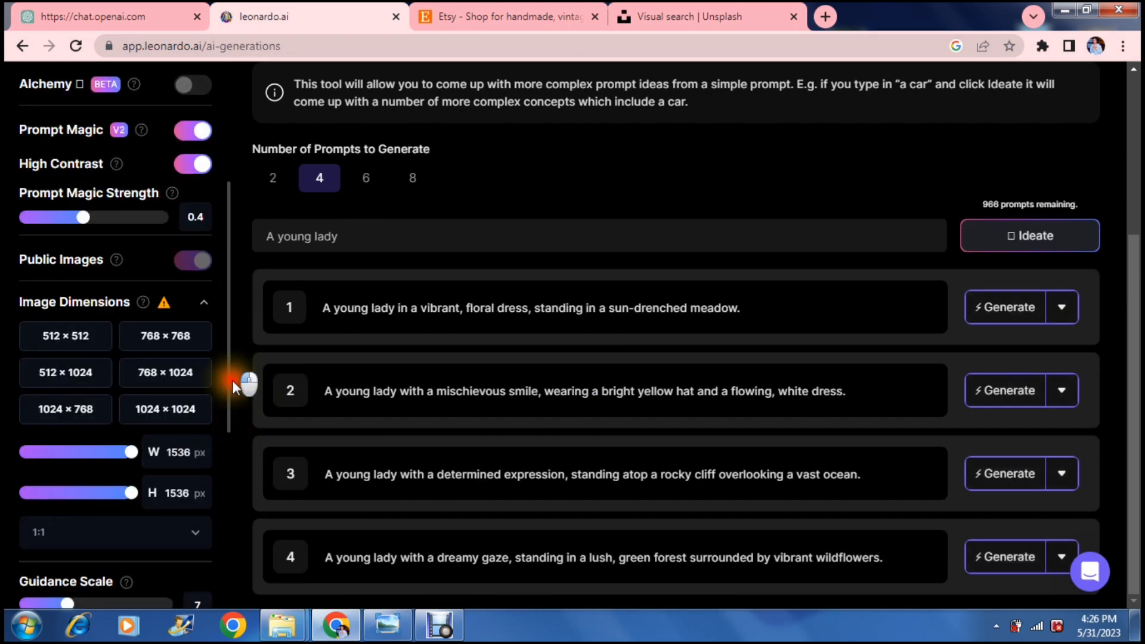
pyautogui.moveTo(233, 380); pyautogui.dragTo(231, 412)
pyautogui.click(230, 412)
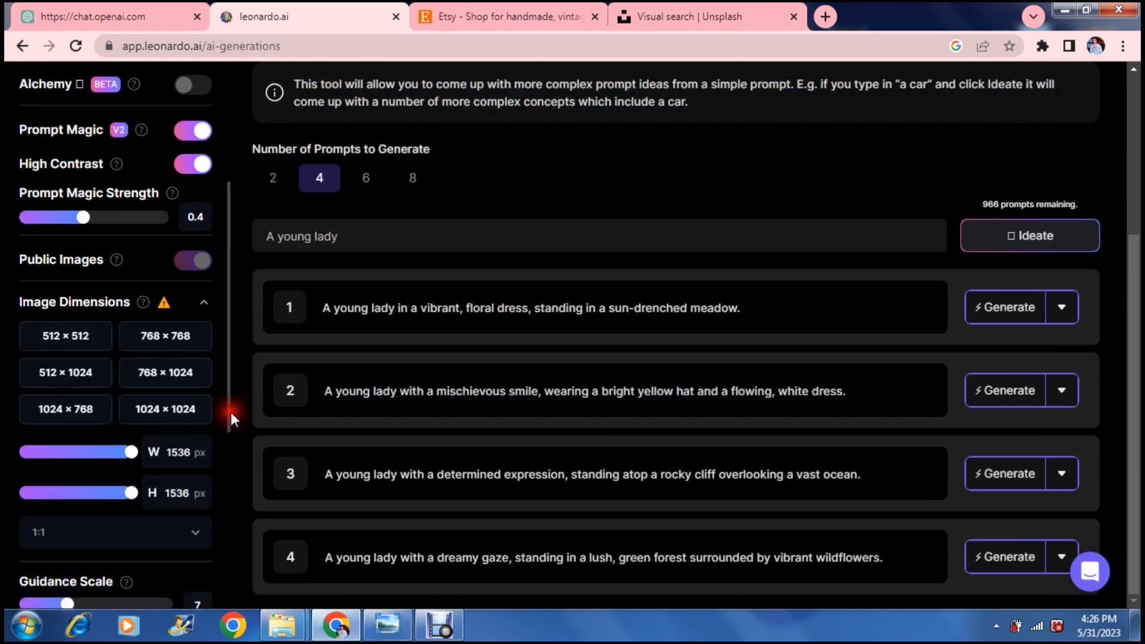
pyautogui.scroll(-2, 227, 430)
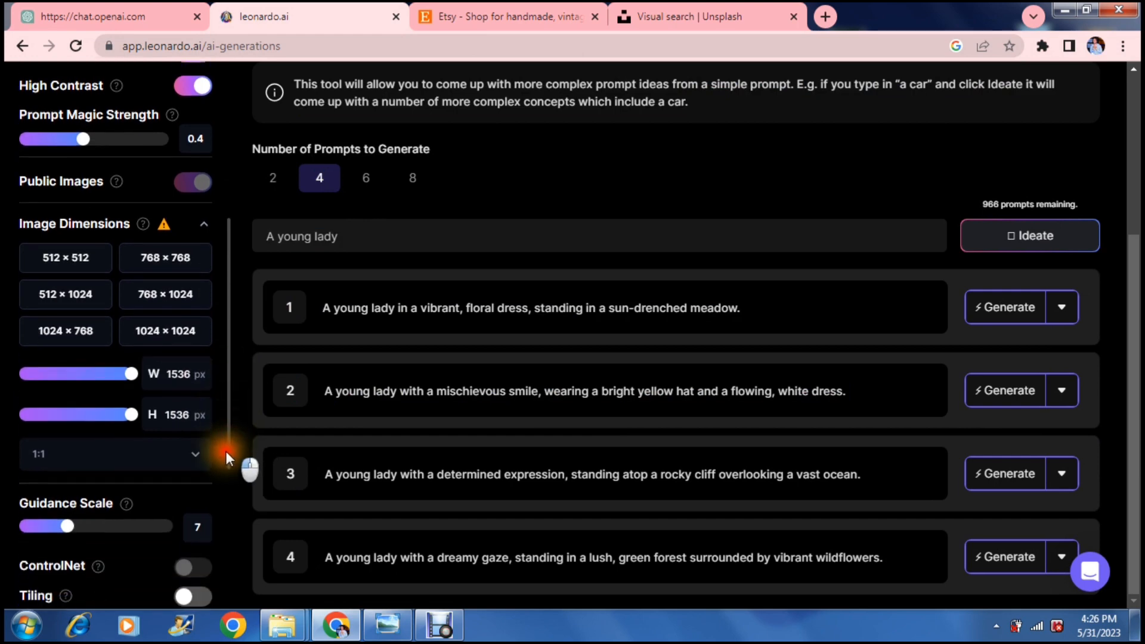
pyautogui.scroll(-1, 224, 477)
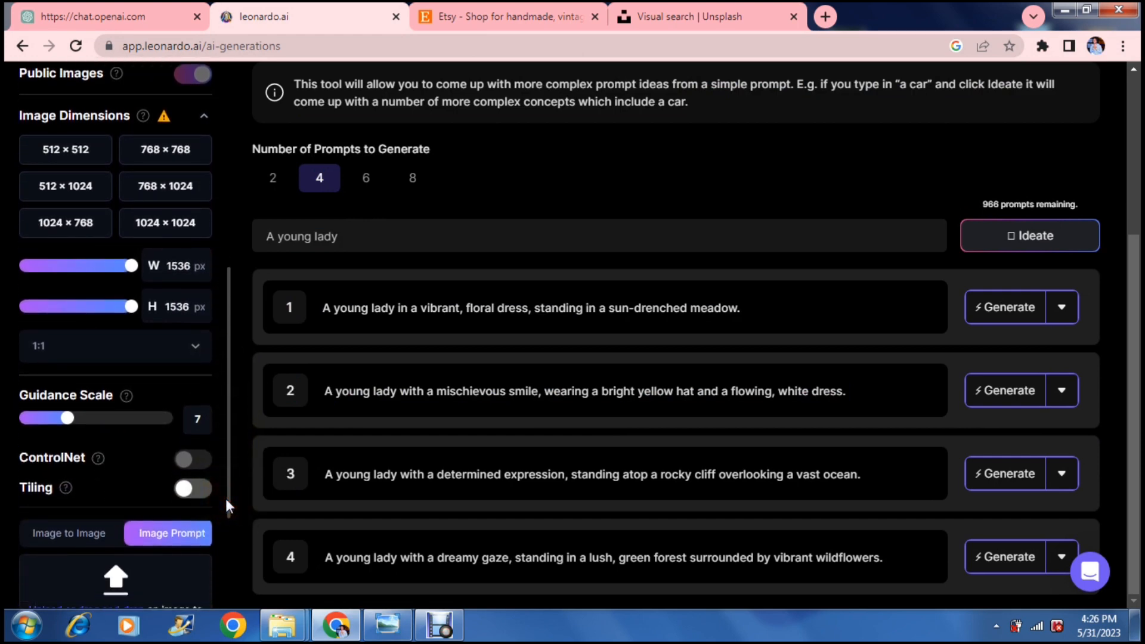
pyautogui.click(177, 345)
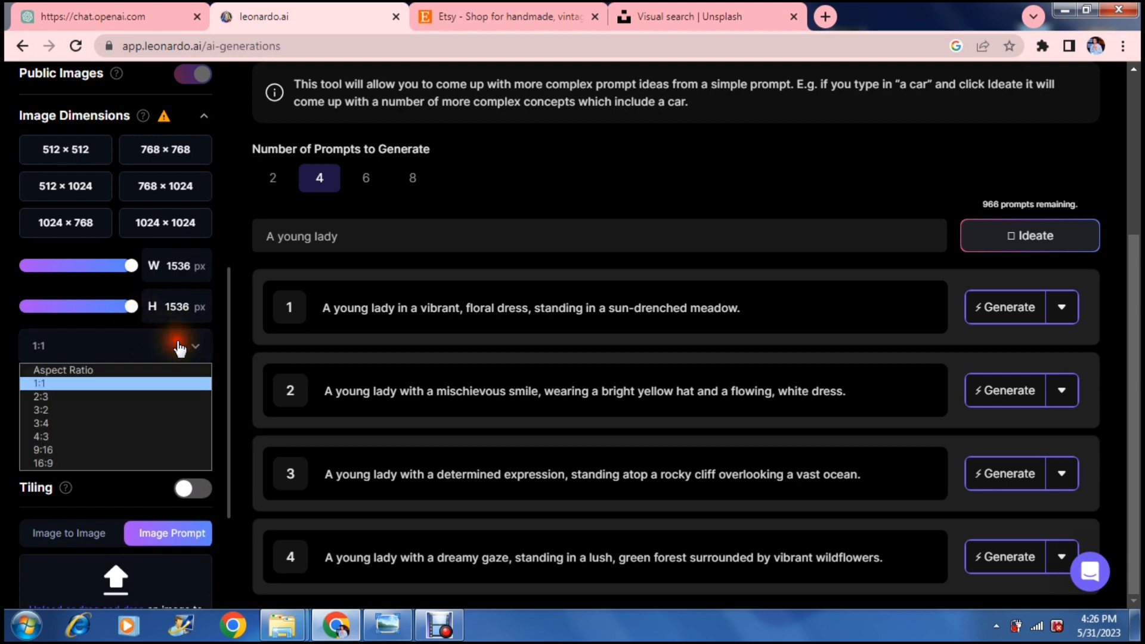
pyautogui.click(86, 447)
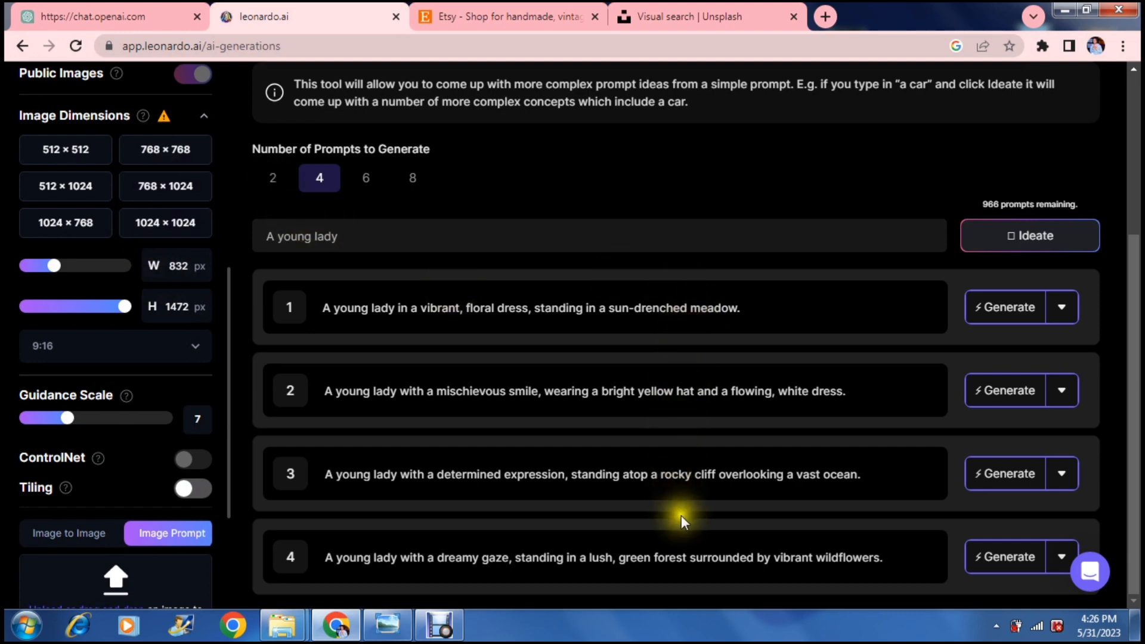
# Step: Generate images from the prompt idea about a young lady in a vibrant, floral dress in a sun-drenched meadow
pyautogui.click(1004, 308)
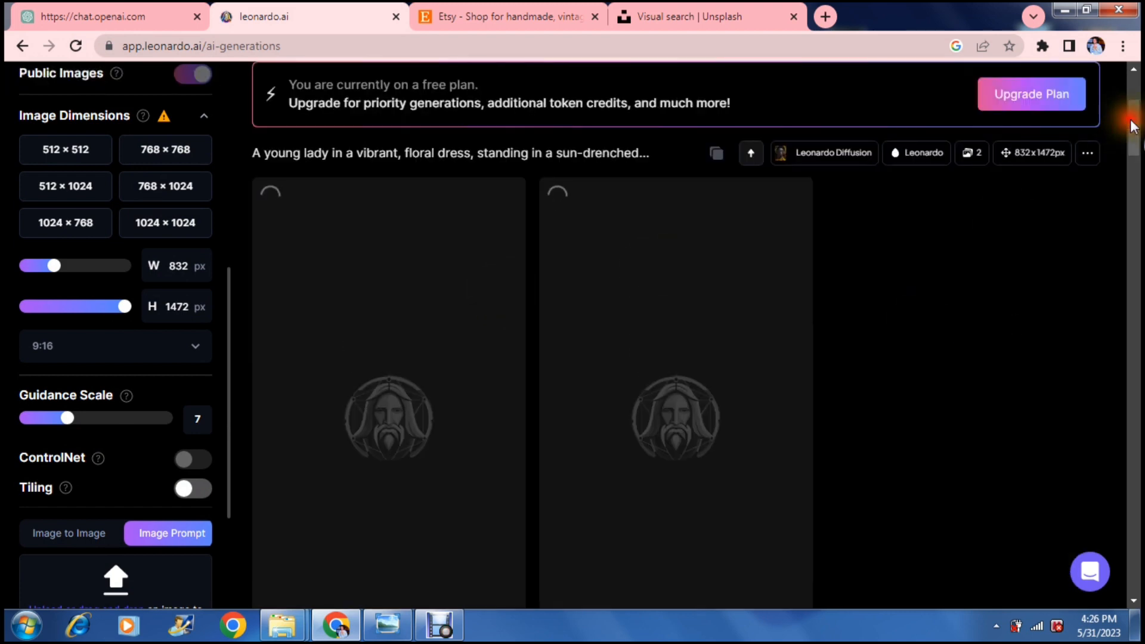
pyautogui.moveTo(1134, 126); pyautogui.dragTo(1131, 95)
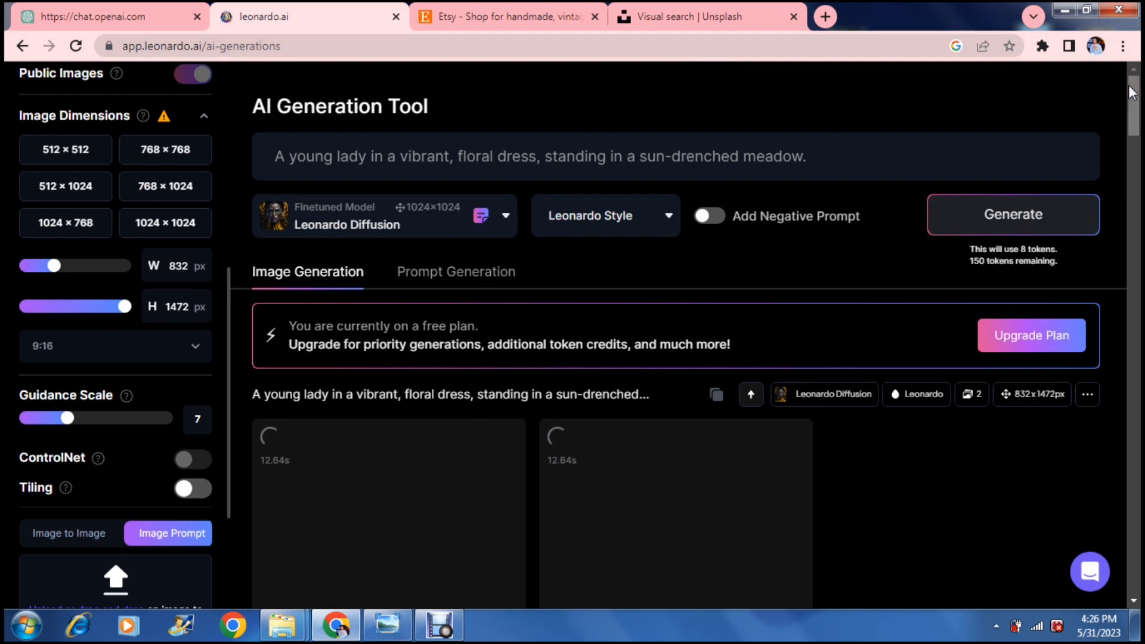
pyautogui.moveTo(1131, 92); pyautogui.dragTo(1137, 134)
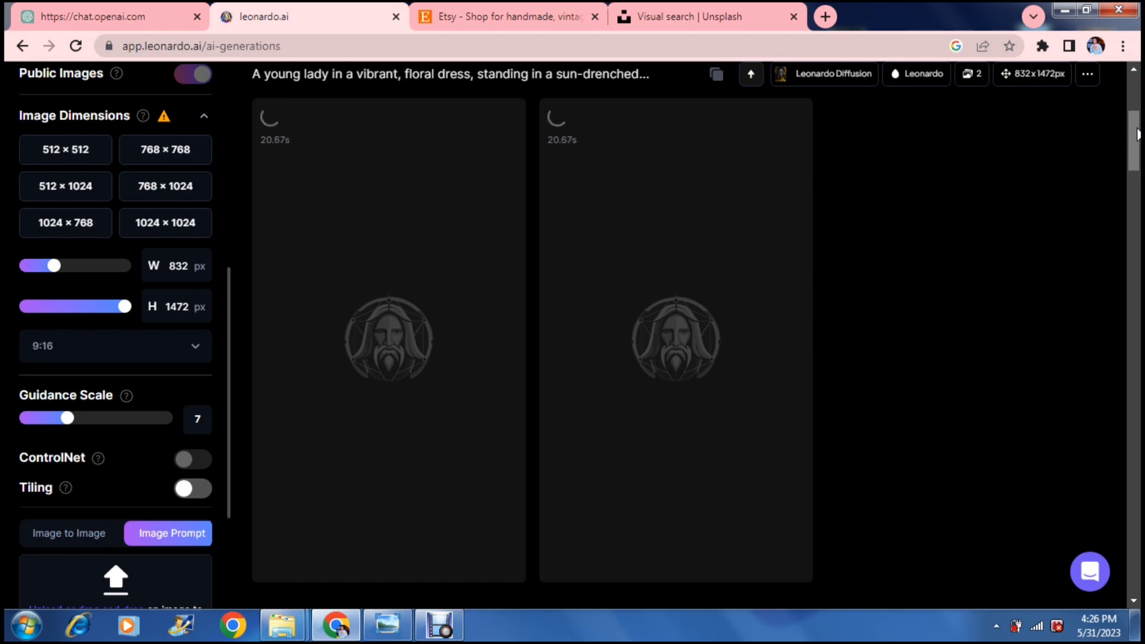
# Step: View the earlier upscaled image of the auburn-haired woman in a white dress enlarged, and close it
pyautogui.moveTo(1135, 138); pyautogui.dragTo(1136, 304)
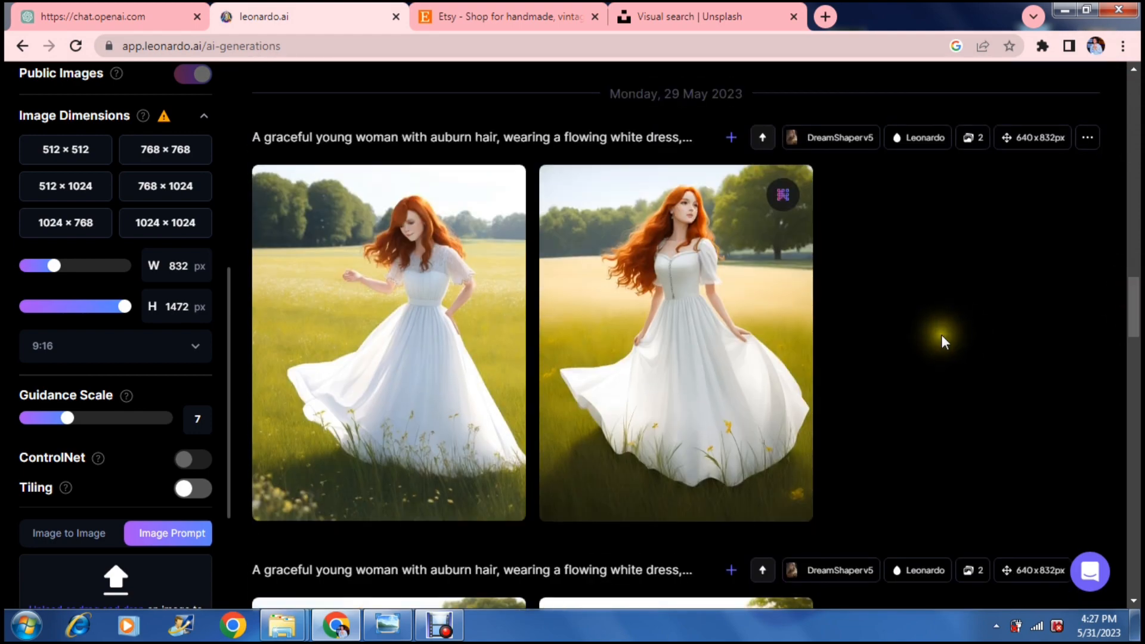
pyautogui.moveTo(739, 335)
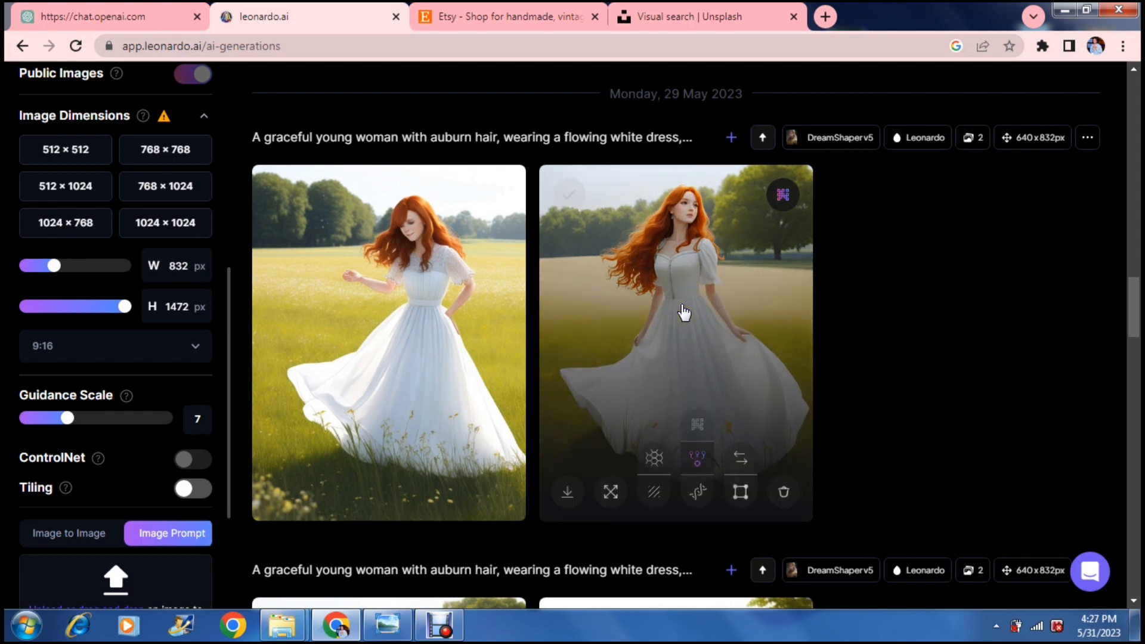
pyautogui.rightClick(600, 350)
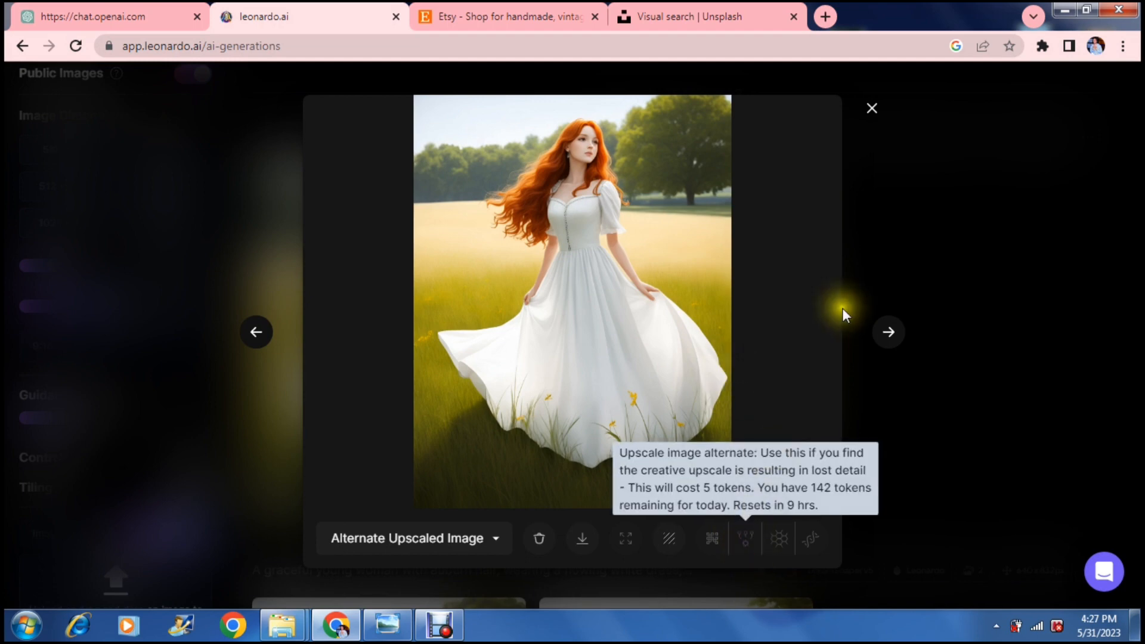
pyautogui.click(880, 181)
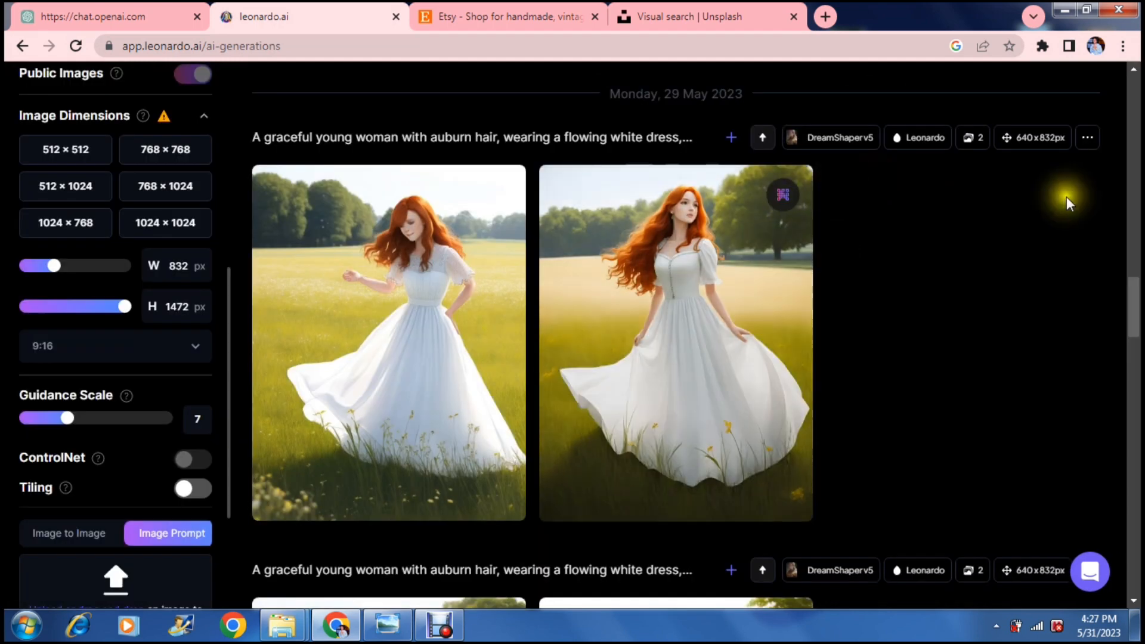
# Step: Examine the two newly generated images of the young lady in a floral dress
pyautogui.moveTo(1134, 309); pyautogui.dragTo(1113, 135)
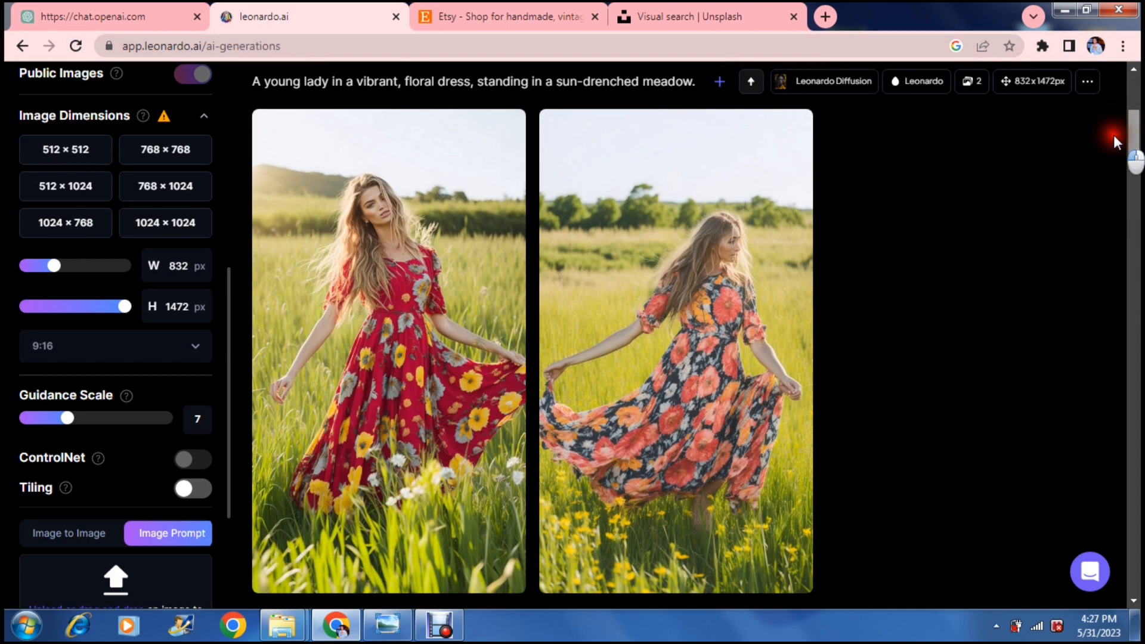
pyautogui.moveTo(1114, 135); pyautogui.dragTo(1114, 135)
pyautogui.moveTo(651, 306)
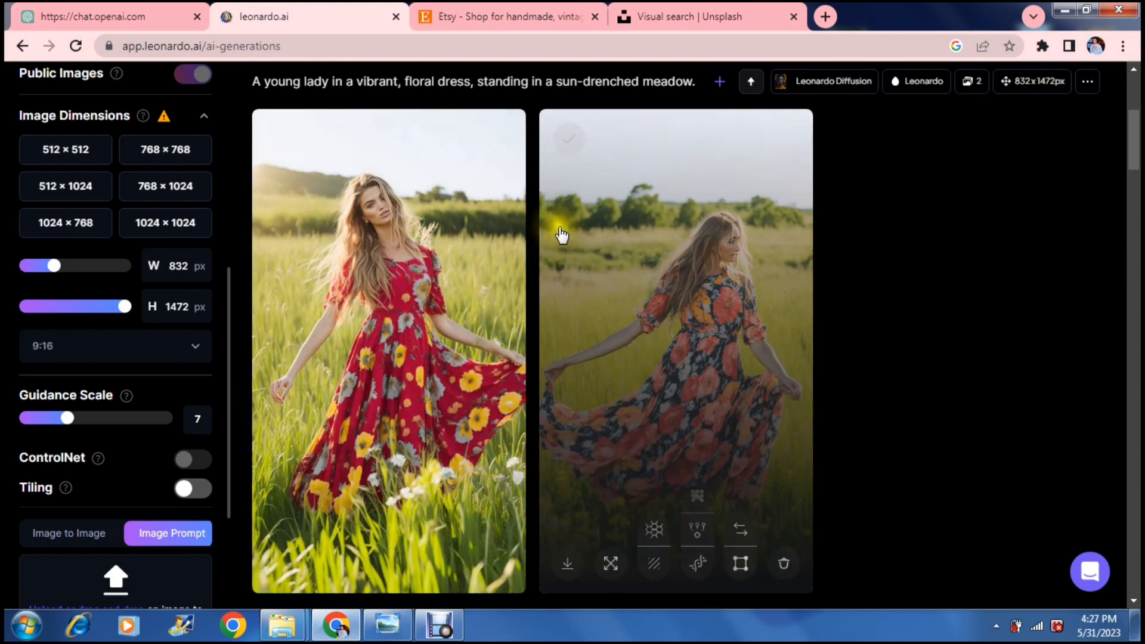
pyautogui.moveTo(417, 120)
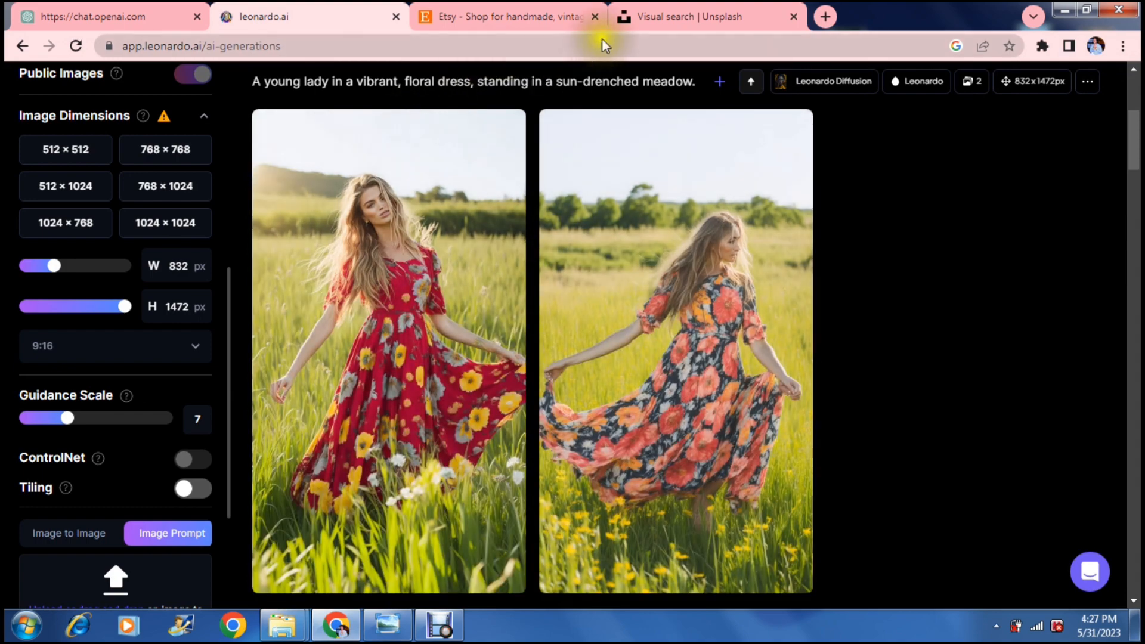
# Step: Switch to Unsplash and look through the visual search results for rooms similar to the uploaded living room photo
pyautogui.click(692, 11)
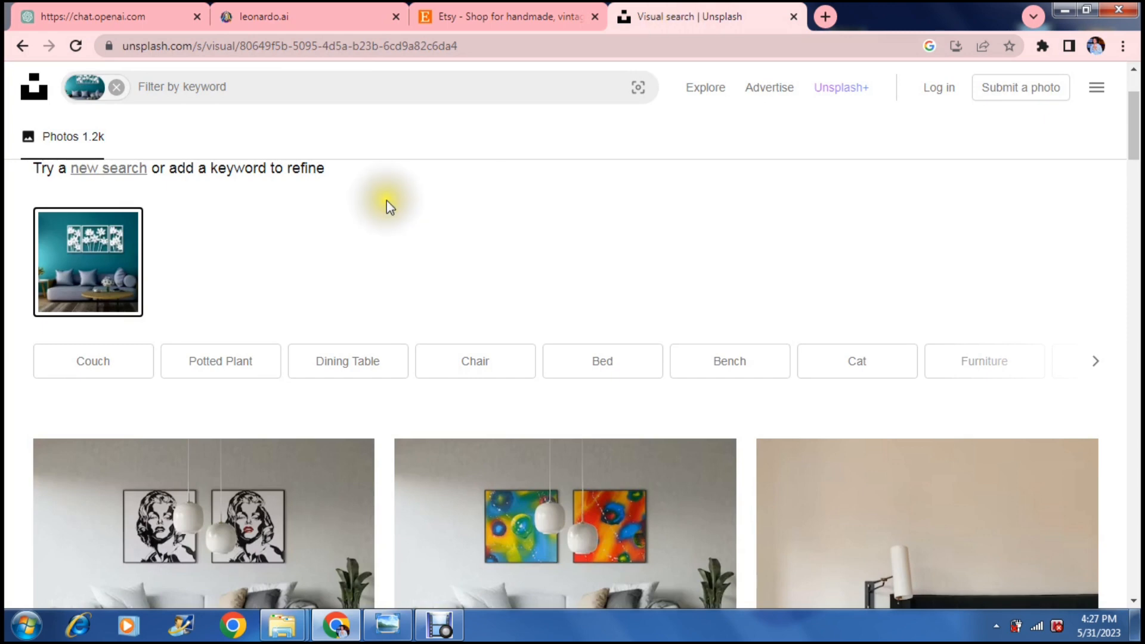
pyautogui.scroll(2, 1121, 125)
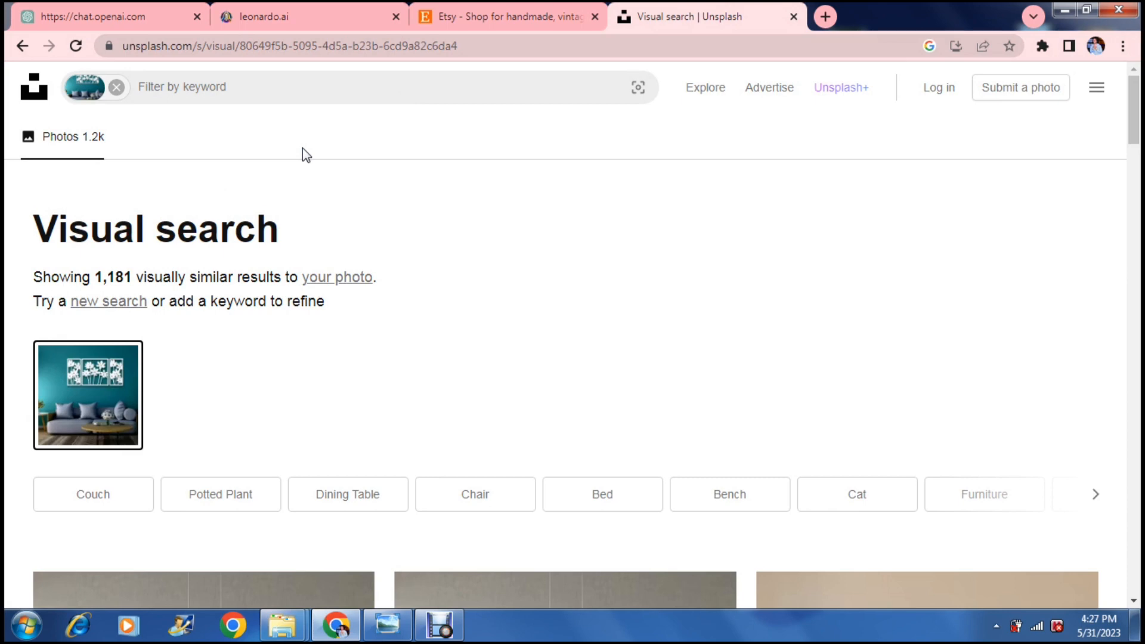
pyautogui.click(1133, 110)
pyautogui.moveTo(1132, 103); pyautogui.dragTo(1132, 96)
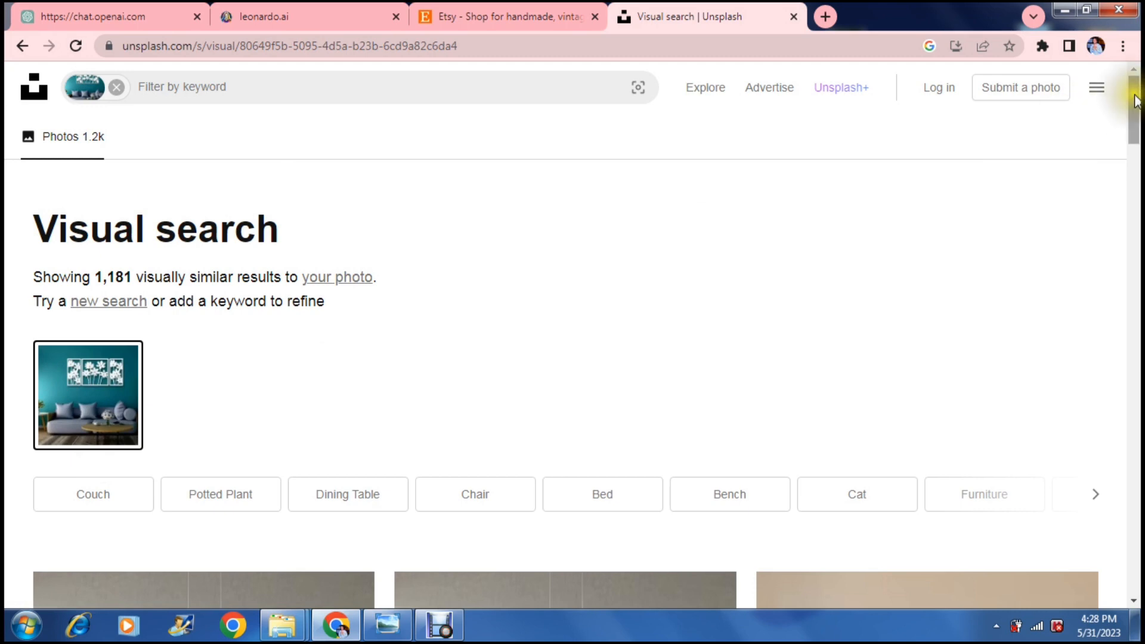
pyautogui.moveTo(1133, 102); pyautogui.dragTo(1137, 146)
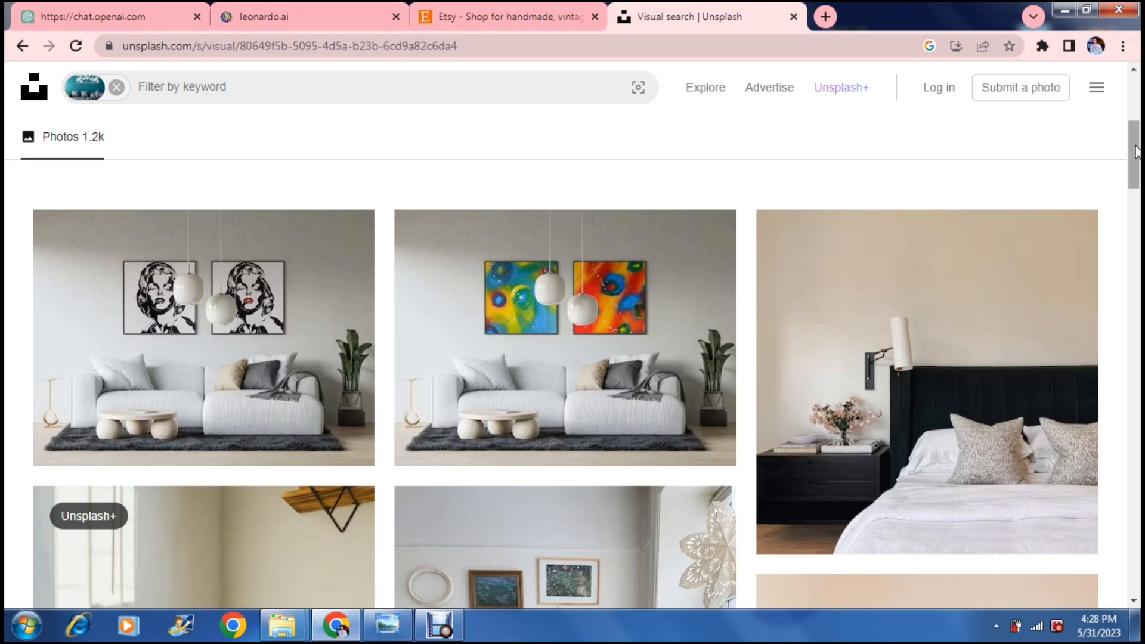
pyautogui.moveTo(1137, 152)
pyautogui.mouseDown()
pyautogui.moveTo(1139, 194)
pyautogui.moveTo(1135, 140)
pyautogui.moveTo(1135, 158)
pyautogui.mouseUp()
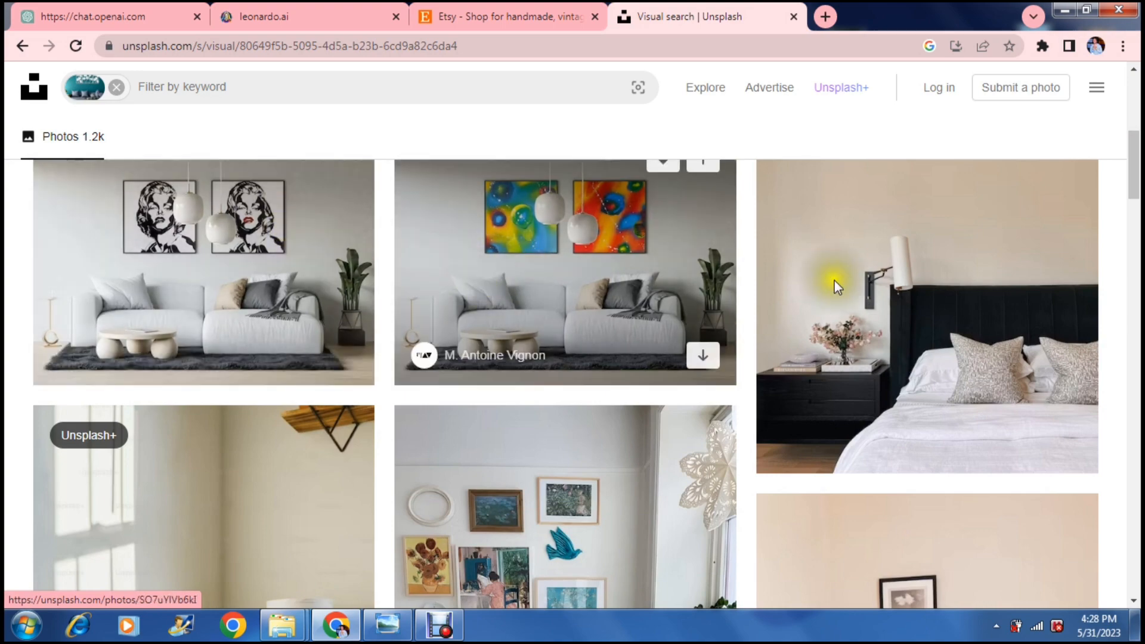
pyautogui.moveTo(1133, 148); pyautogui.dragTo(1119, 66)
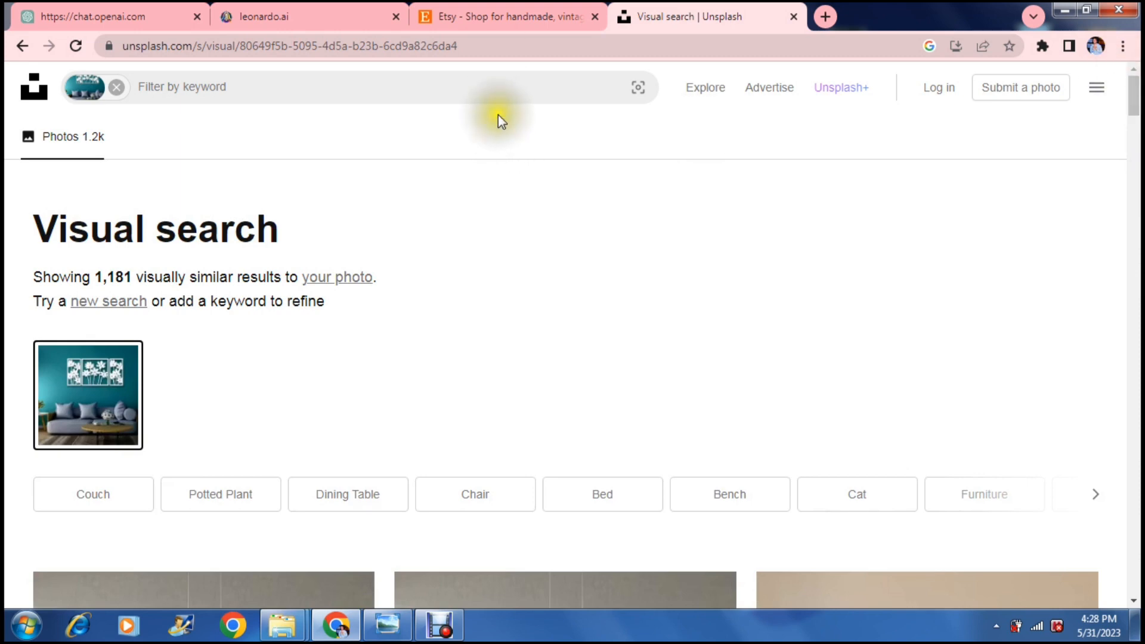
# Step: Switch to Windows Photo Viewer and browse the saved living room photos and edited pictures of the woman in the white dress
pyautogui.click(495, 17)
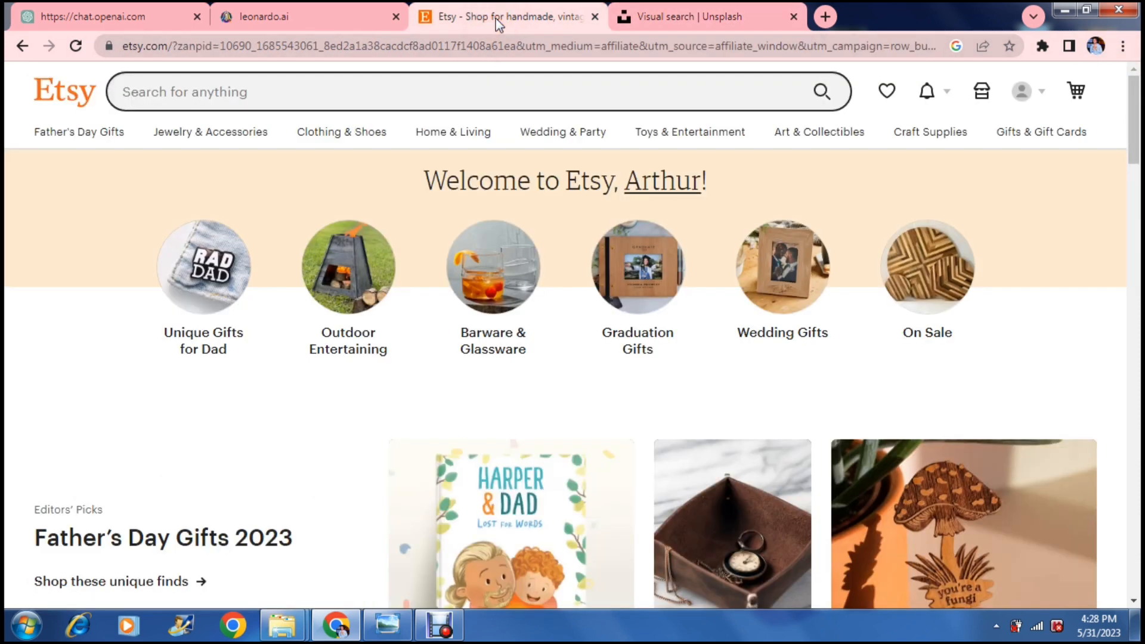
pyautogui.click(387, 625)
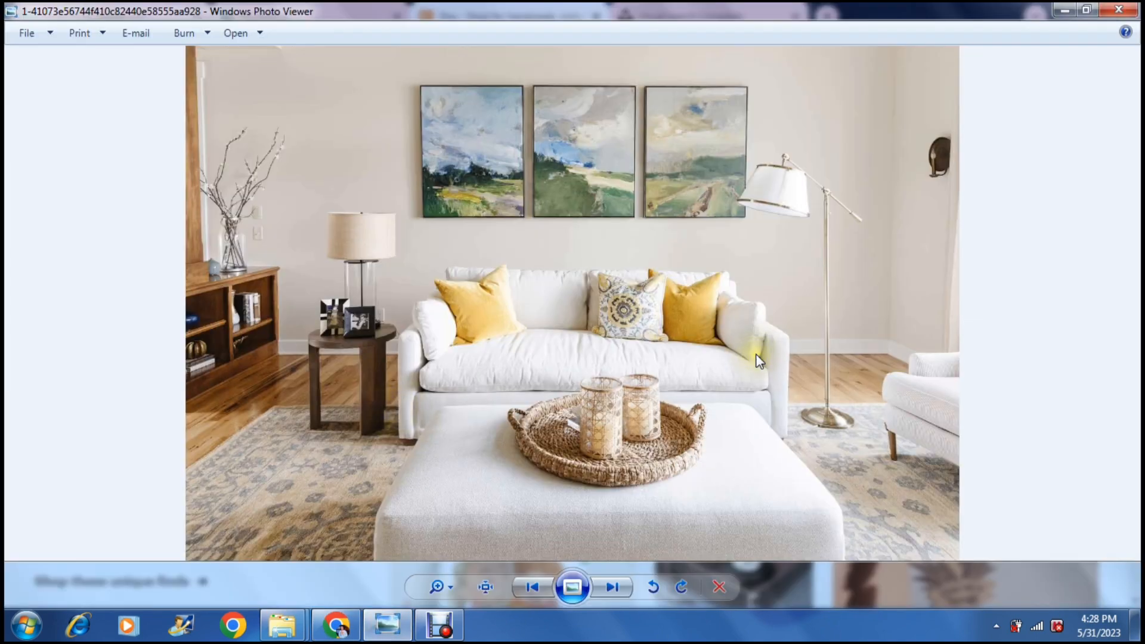
pyautogui.click(1048, 320)
pyautogui.press('Right')
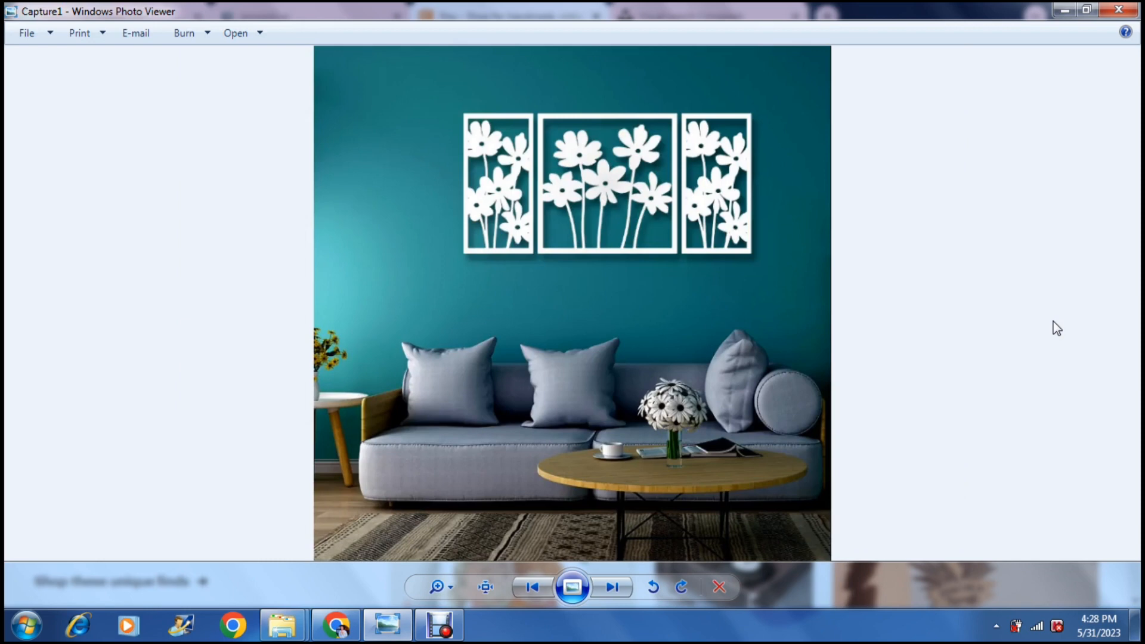
pyautogui.press('Right')
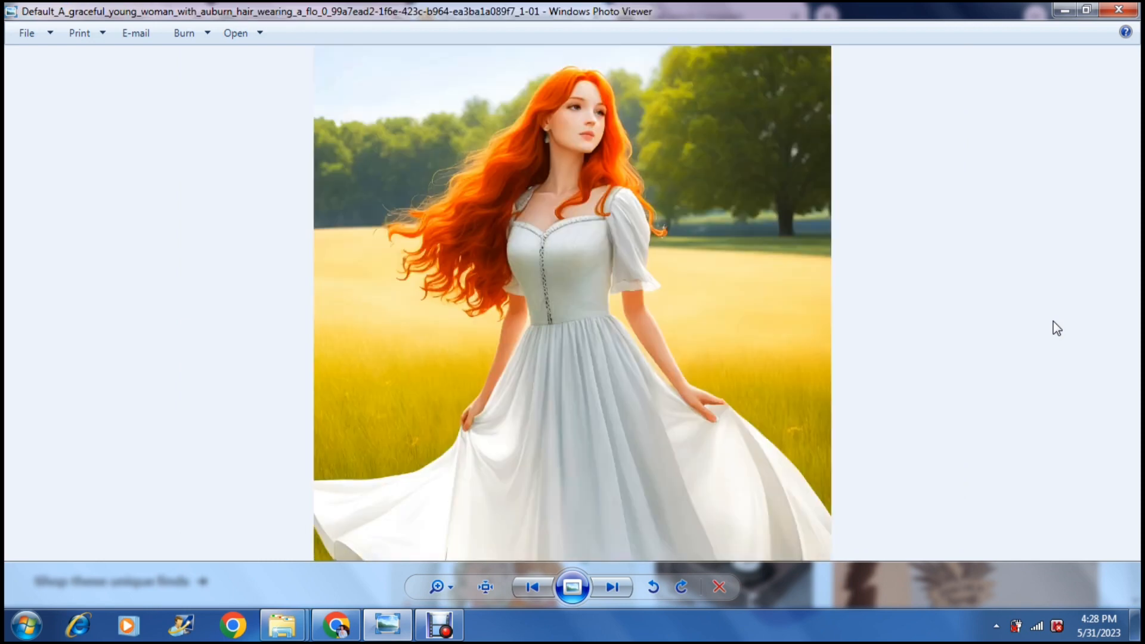
pyautogui.press('Right')
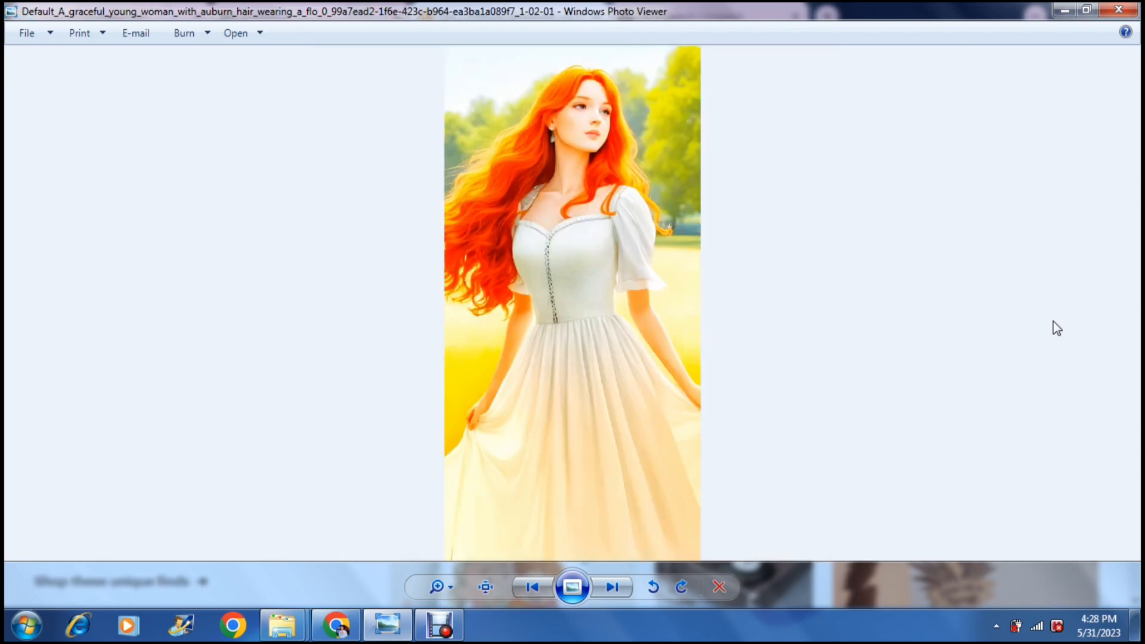
# Step: View the remaining saved pictures up to the living room mockup with the three-piece art set
pyautogui.press('Right')
pyautogui.press('Right')
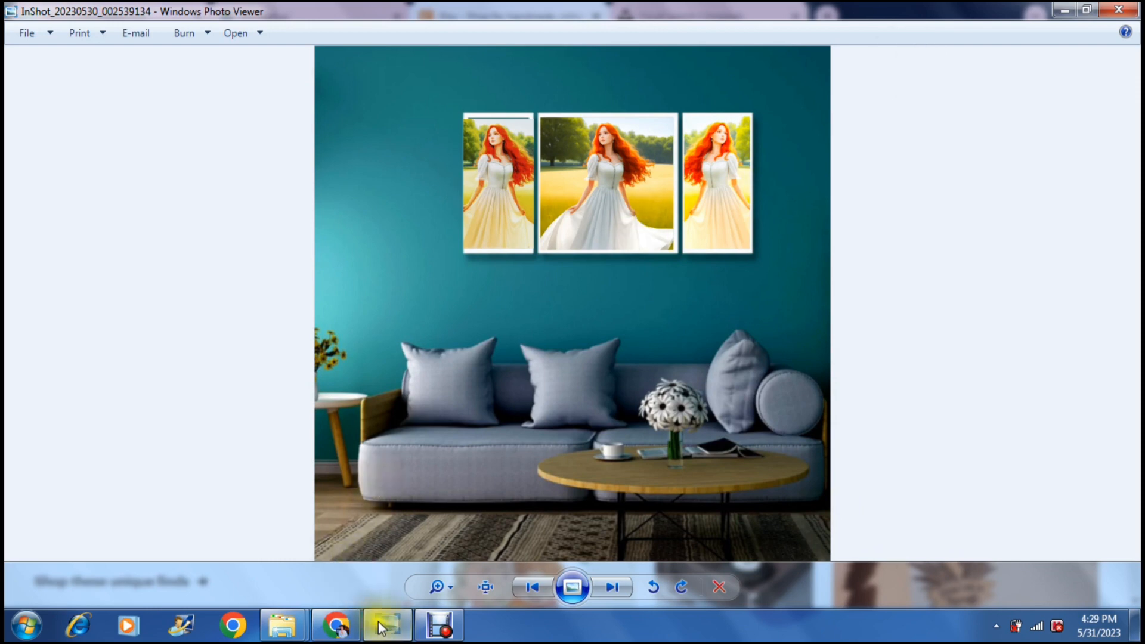
# Step: Switch to Etsy in Chrome and open the shop's existing first listing for editing from the shop-stocking stage of Shop Manager
pyautogui.click(336, 624)
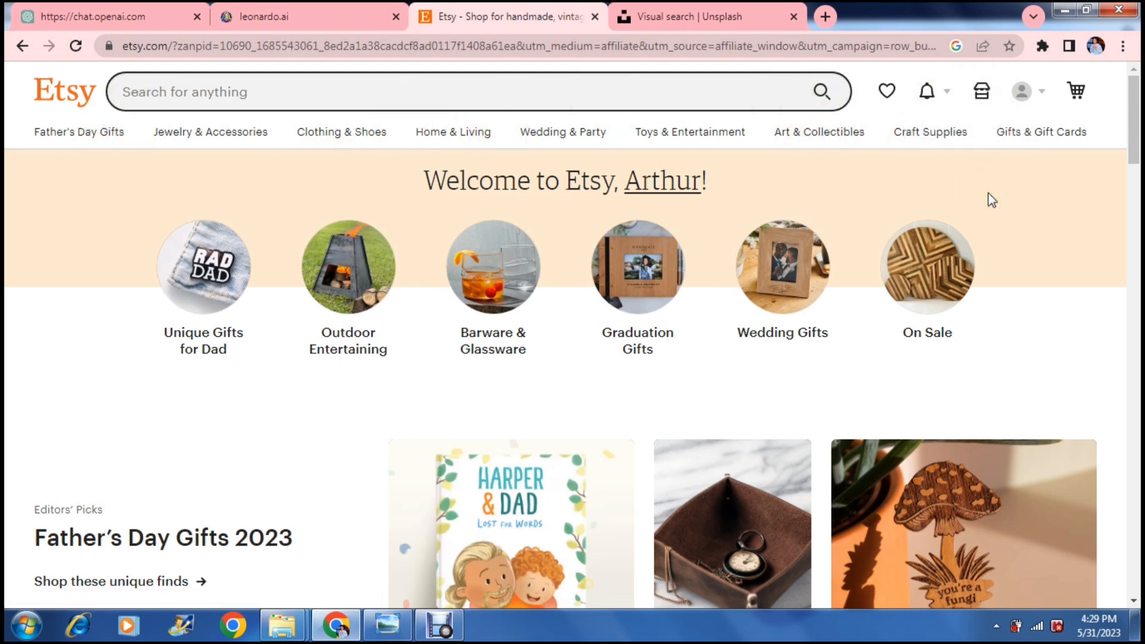
pyautogui.click(983, 98)
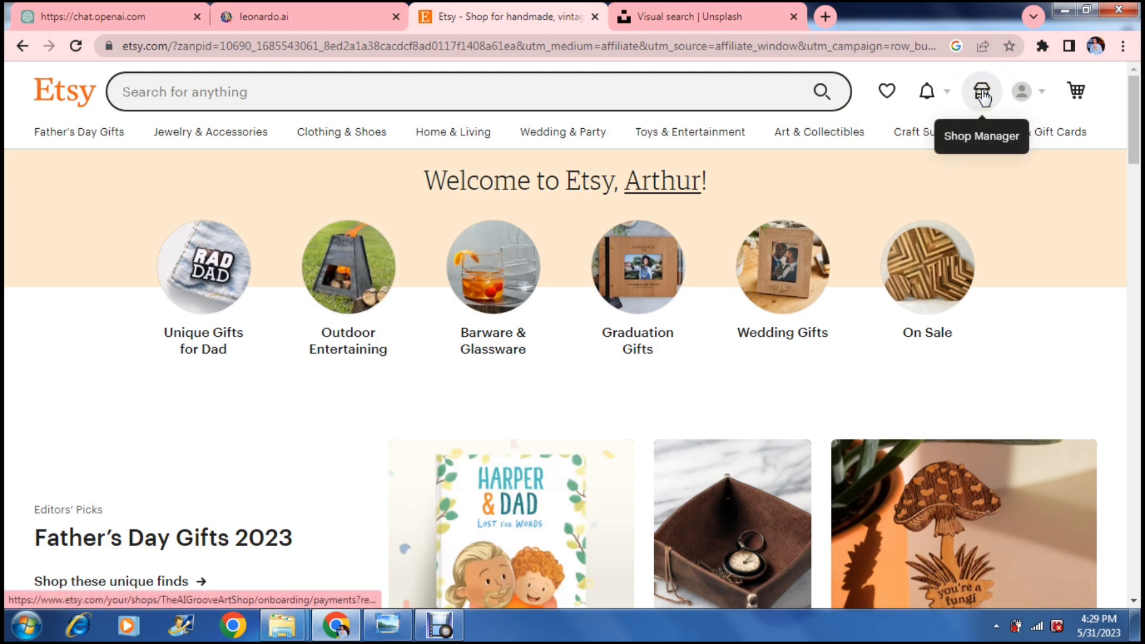
pyautogui.click(982, 97)
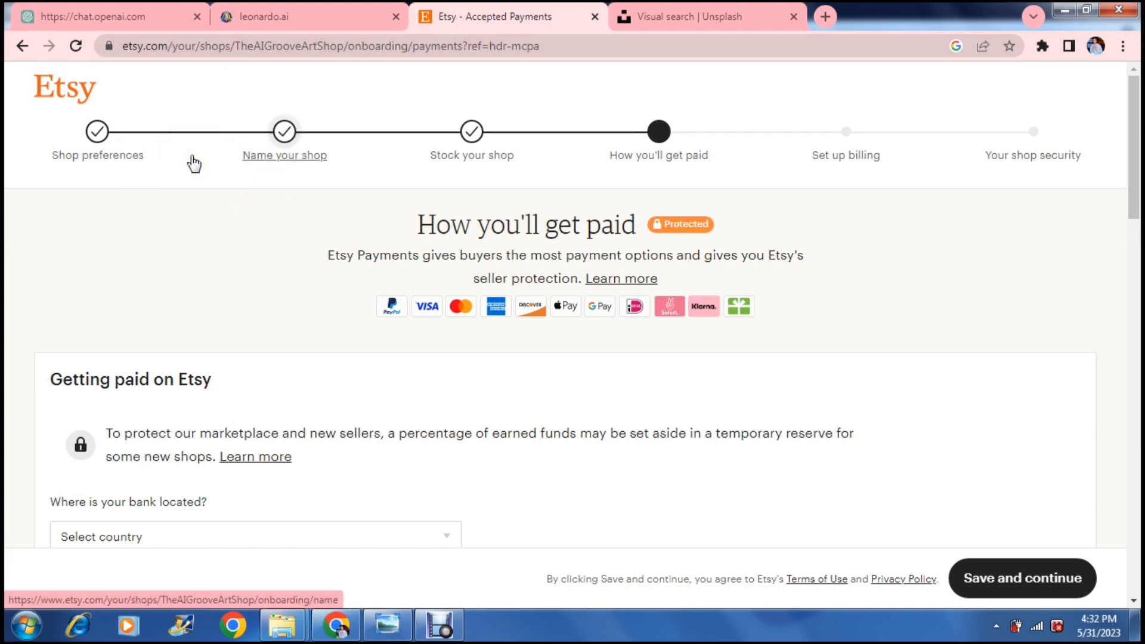
pyautogui.click(472, 134)
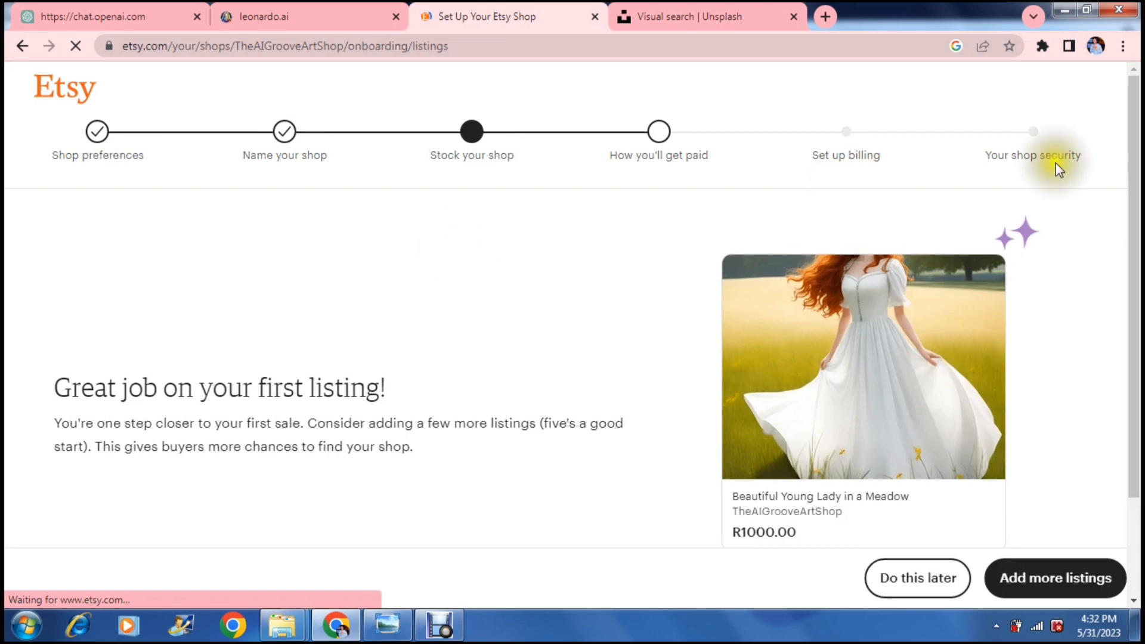
pyautogui.moveTo(869, 317)
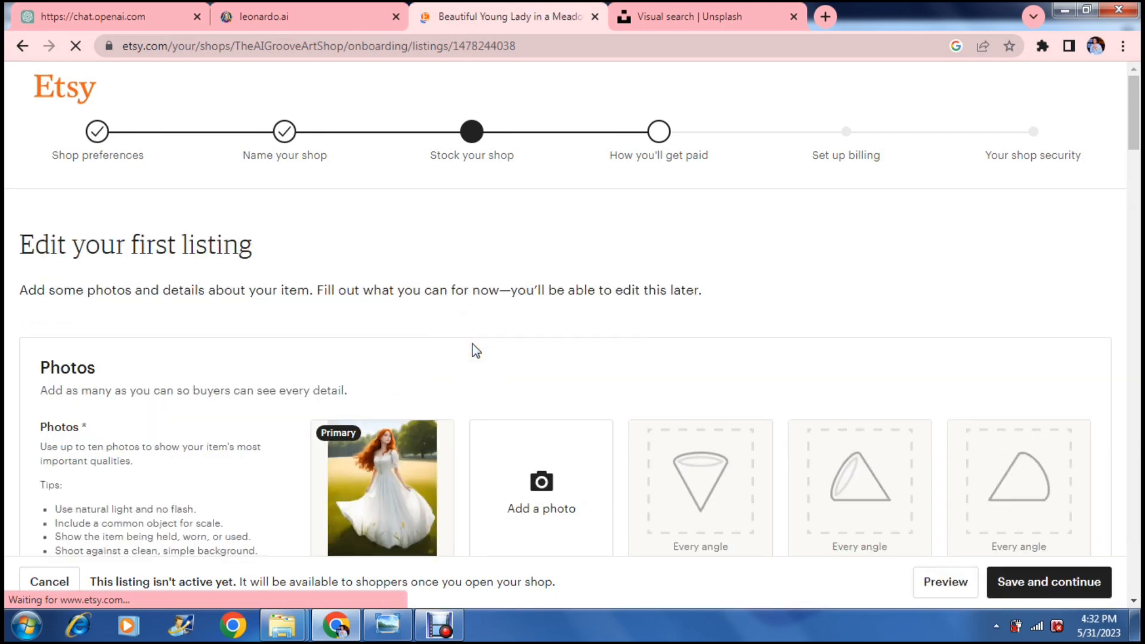
# Step: Adjust the listing thumbnail at minimum zoom so that it frames the woman's face and dress, and save it
pyautogui.scroll(-1, 476, 351)
pyautogui.moveTo(378, 424)
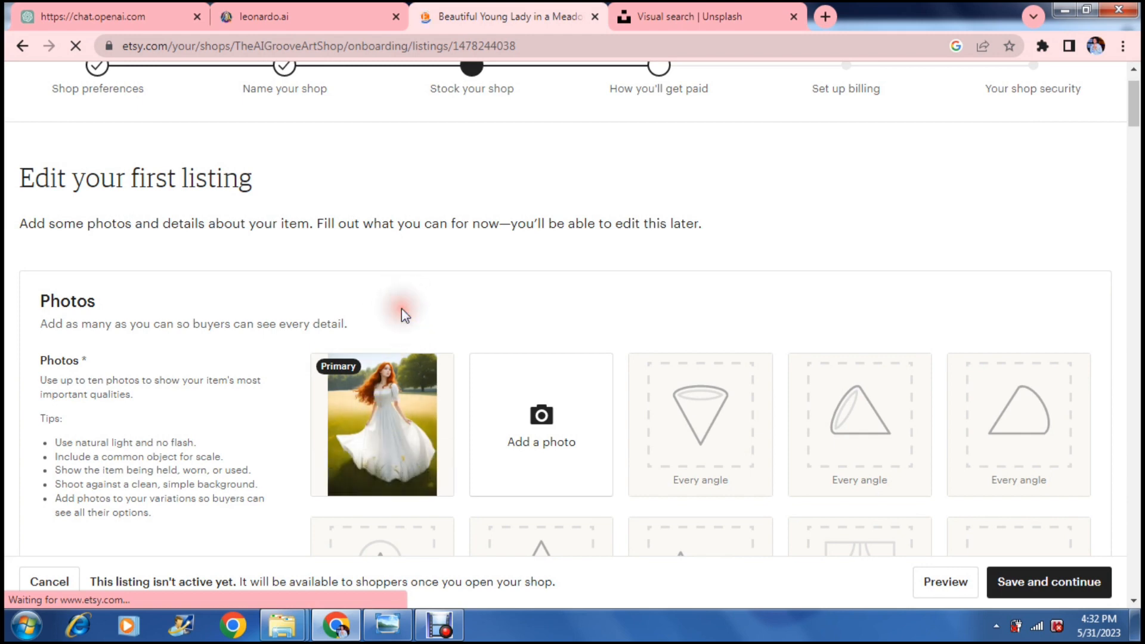
pyautogui.scroll(-2, 402, 309)
pyautogui.scroll(-3, 402, 309)
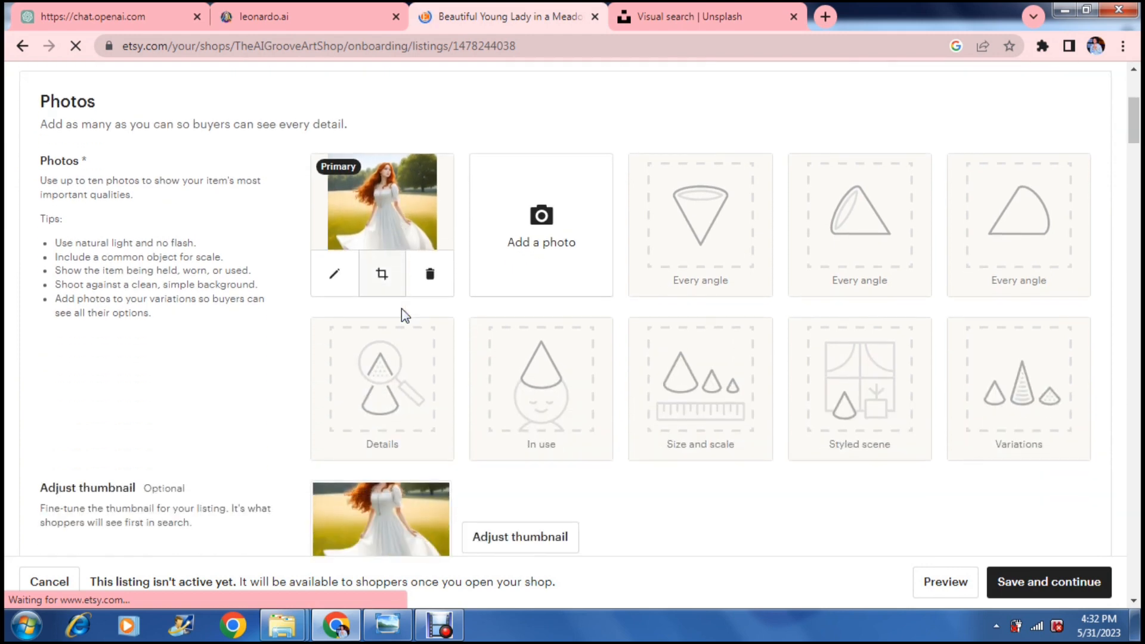
pyautogui.click(484, 433)
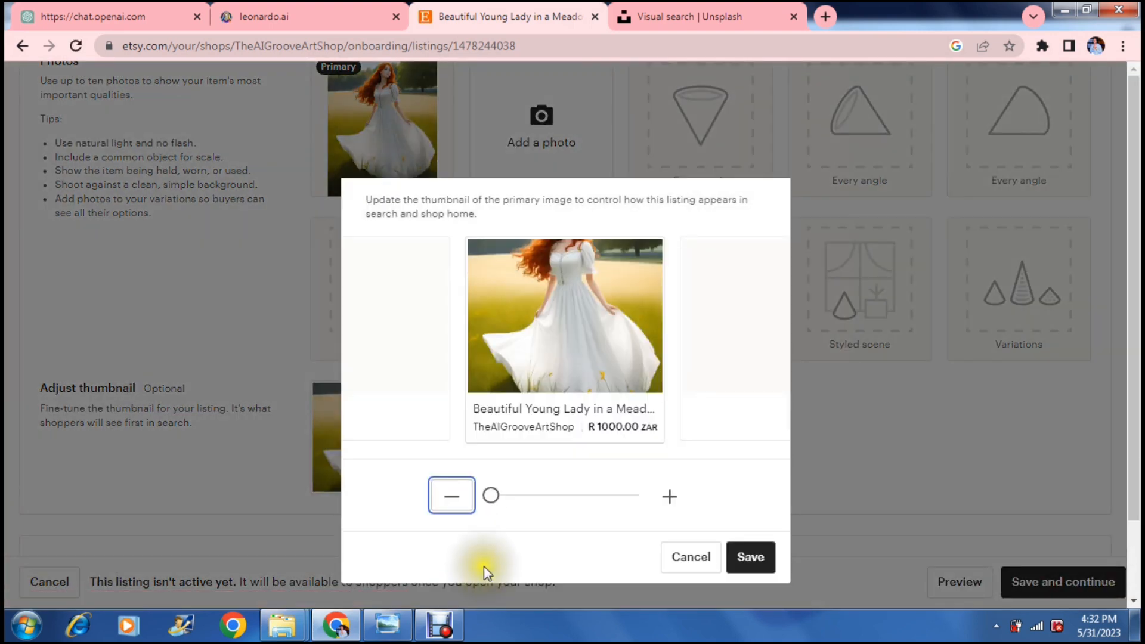
pyautogui.moveTo(492, 497); pyautogui.dragTo(524, 491)
pyautogui.moveTo(514, 316); pyautogui.dragTo(558, 353)
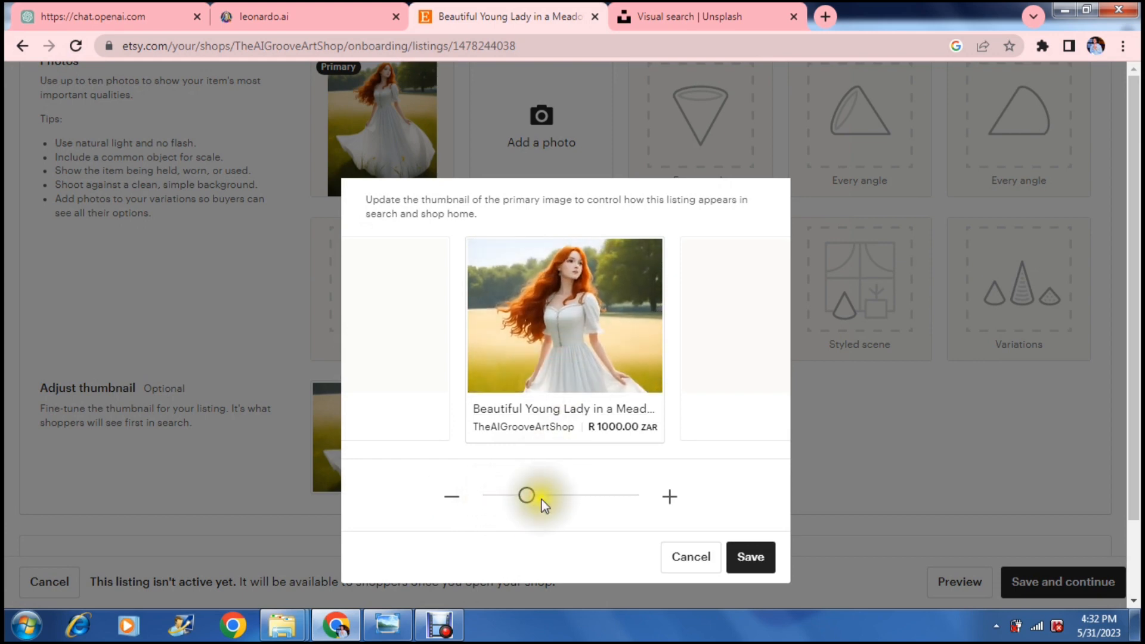
pyautogui.moveTo(533, 501); pyautogui.dragTo(480, 498)
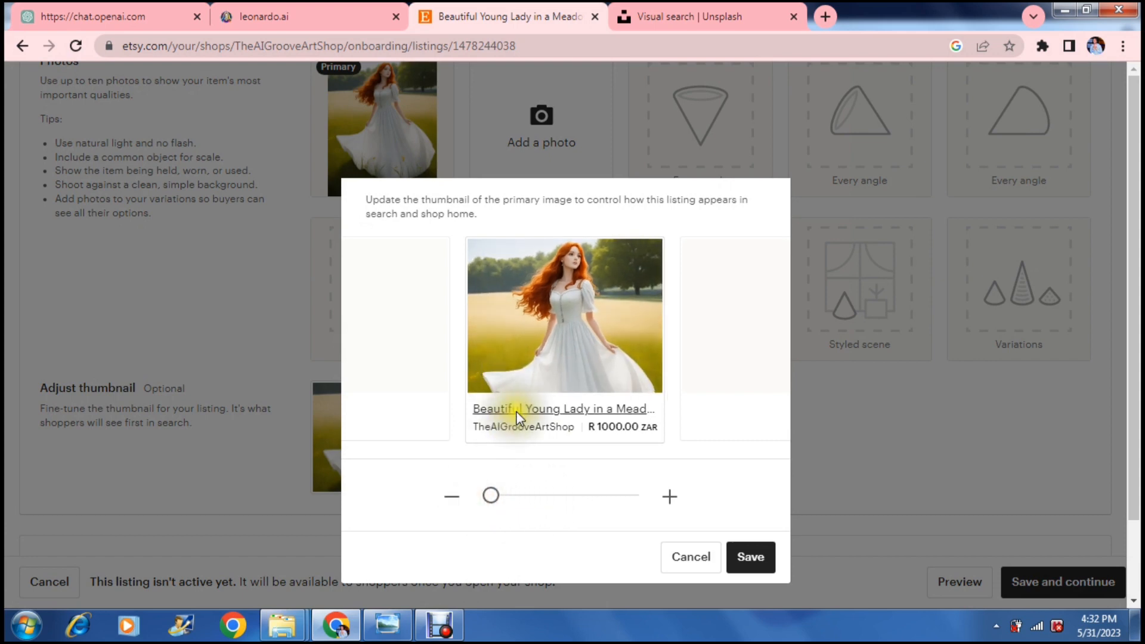
pyautogui.click(740, 556)
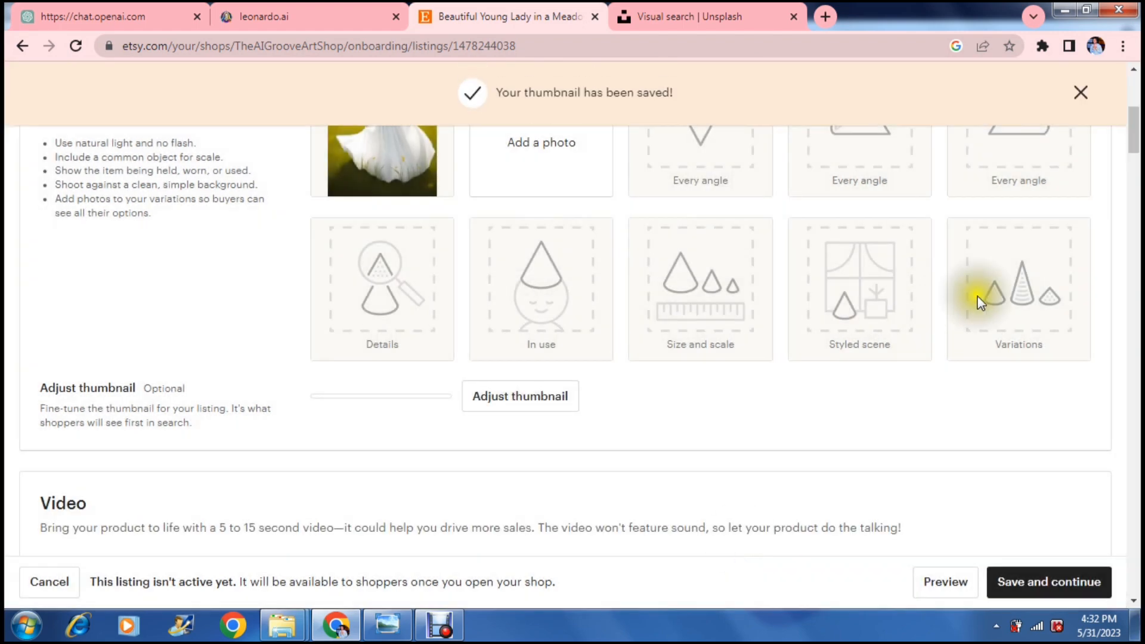
# Step: Add the living room mockup InShot_20230530_002539134 as the listing's second photo
pyautogui.moveTo(1133, 152); pyautogui.dragTo(1133, 128)
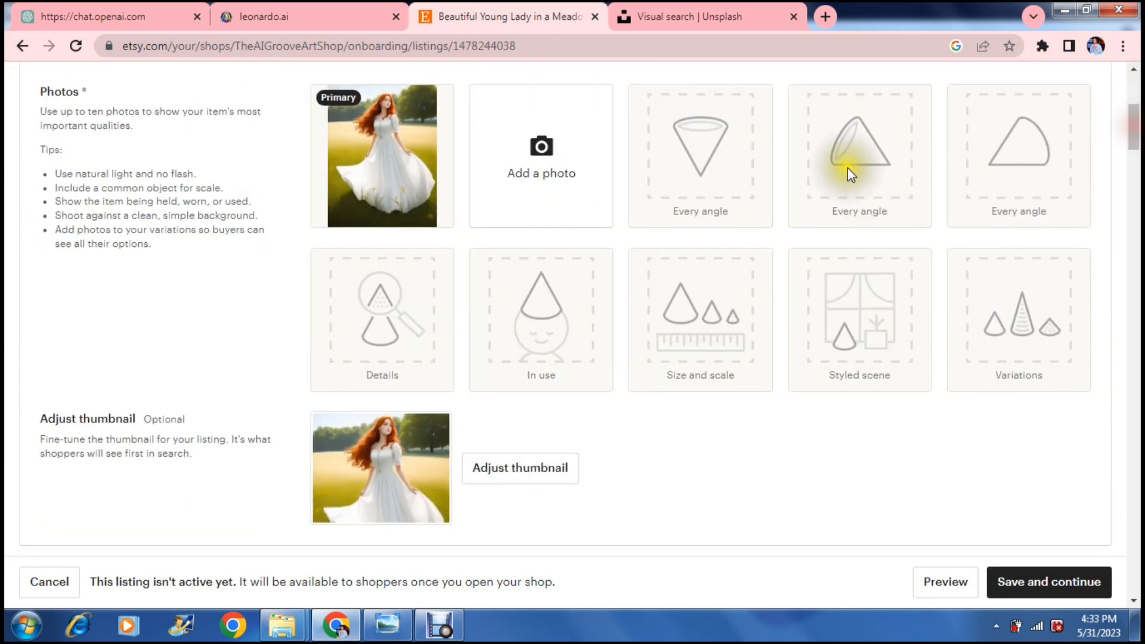
pyautogui.click(586, 178)
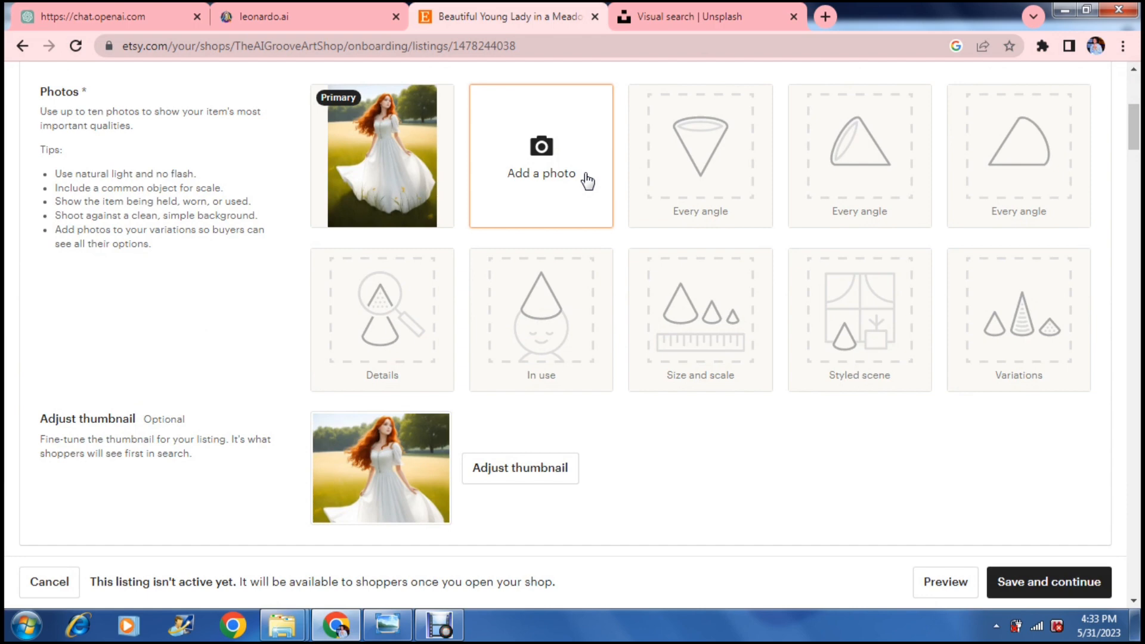
pyautogui.click(531, 154)
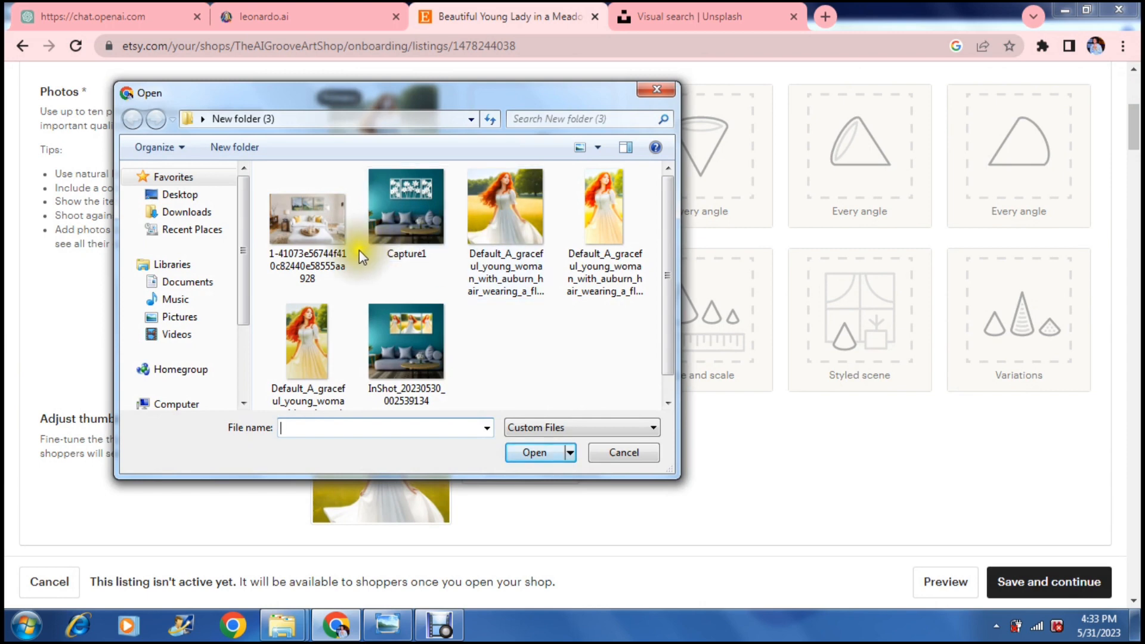
pyautogui.click(399, 330)
pyautogui.click(526, 451)
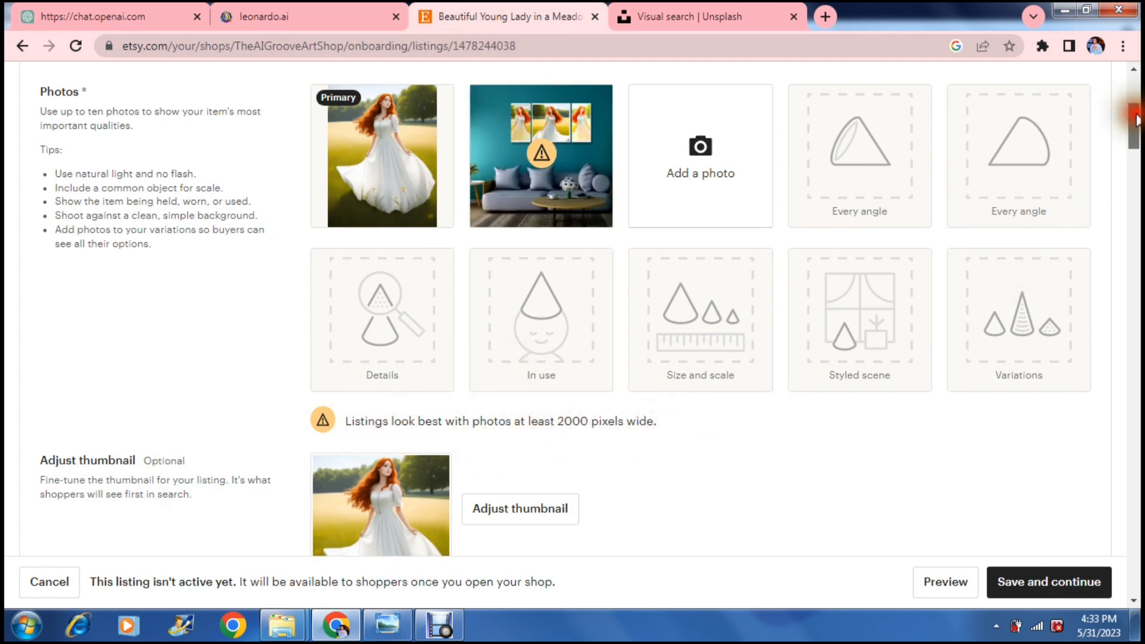
# Step: Change the listing title to "Beautiful Young Lady in a Meadow. A 3-Piece Set"
pyautogui.moveTo(1135, 117); pyautogui.dragTo(1137, 167)
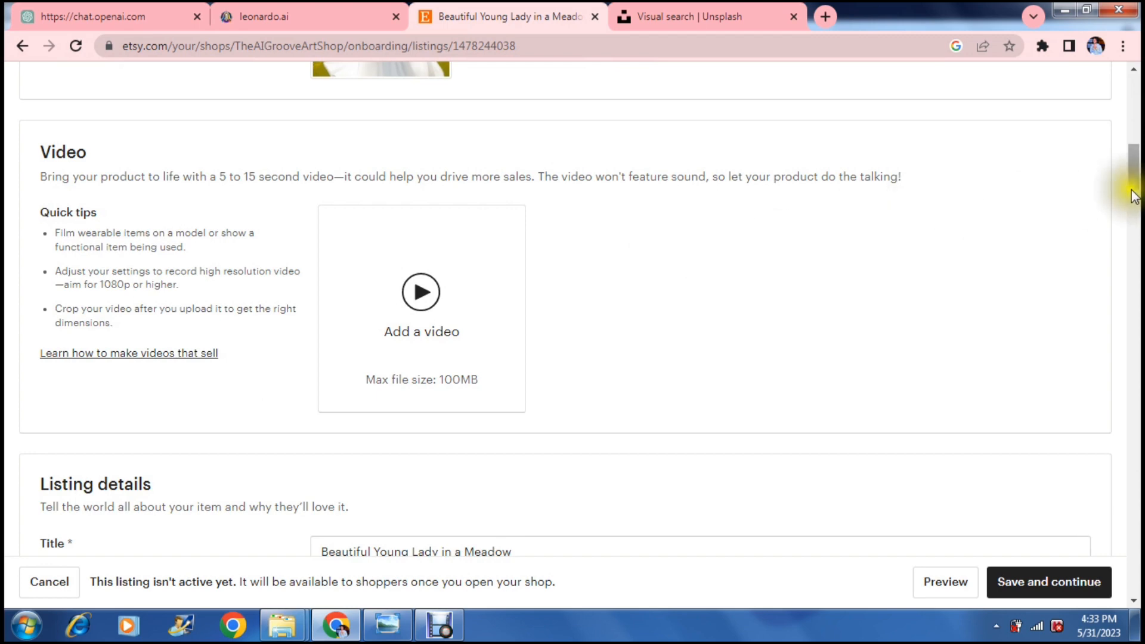
pyautogui.moveTo(1134, 197); pyautogui.dragTo(1136, 222)
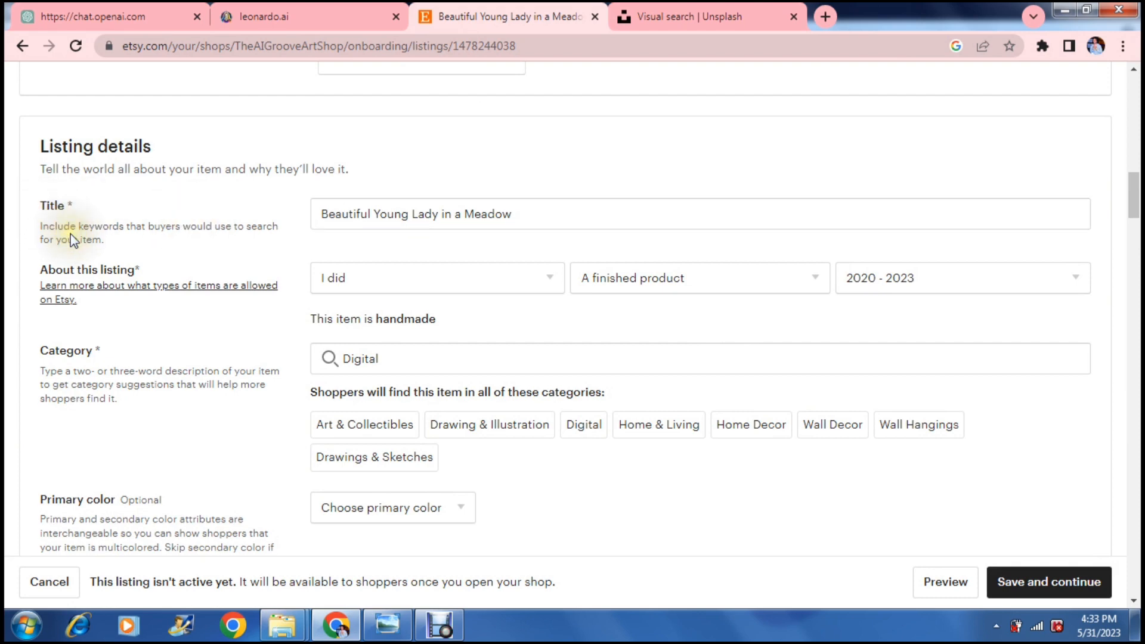
pyautogui.tripleClick(533, 213)
pyautogui.click(533, 213)
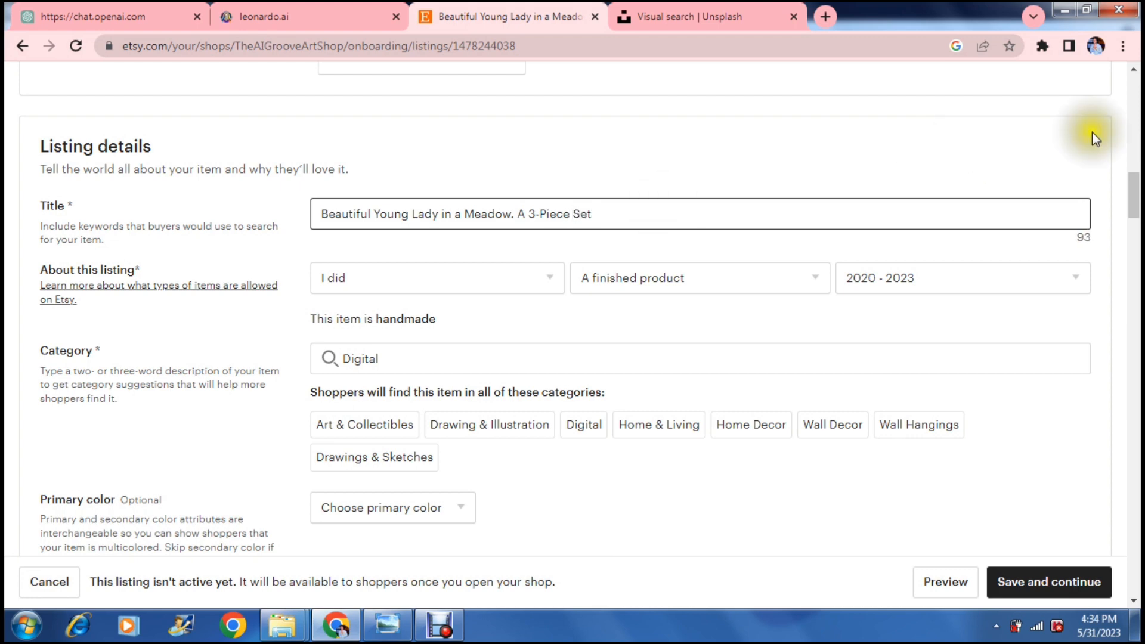
# Step: Add the two narrow portrait images of the auburn-haired woman to the listing photos
pyautogui.moveTo(1133, 212); pyautogui.dragTo(1132, 114)
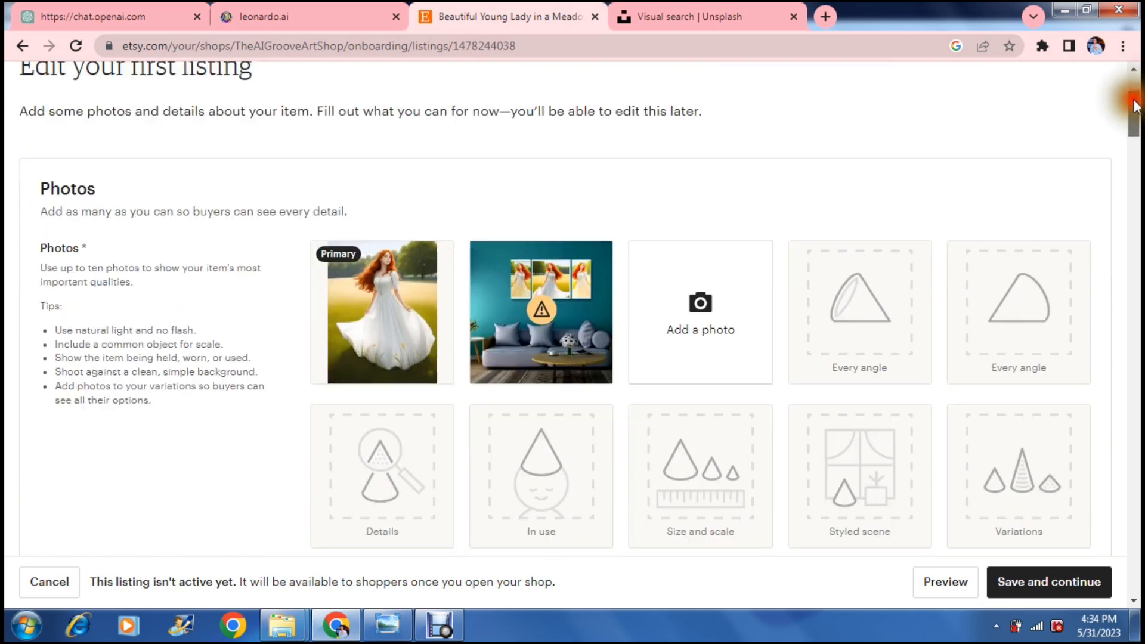
pyautogui.click(689, 303)
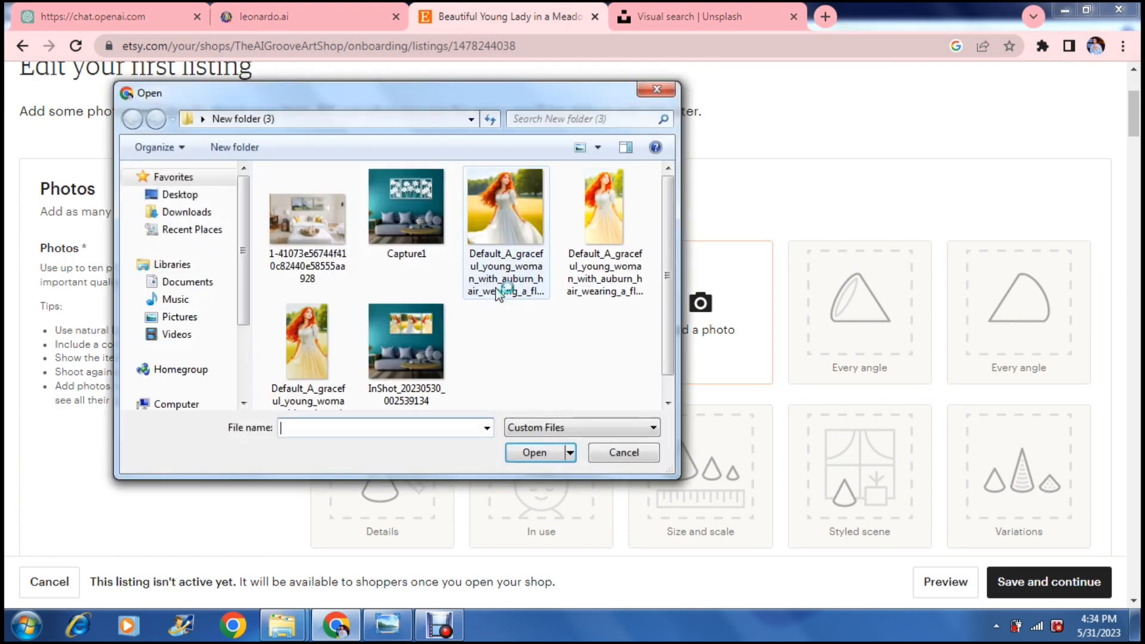
pyautogui.click(576, 221)
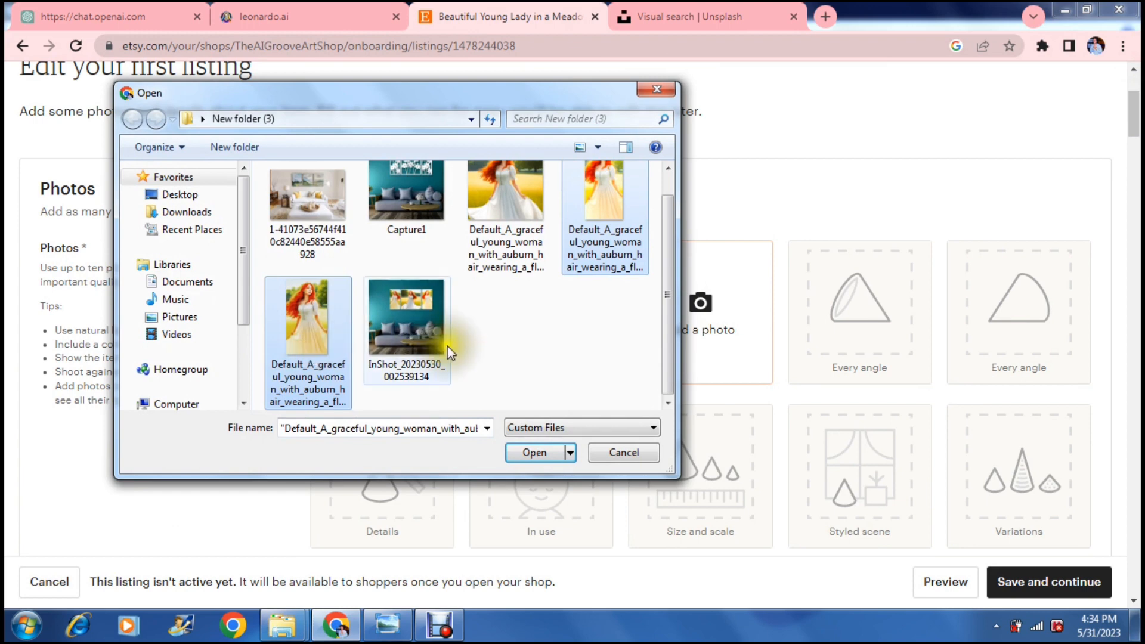
pyautogui.click(517, 452)
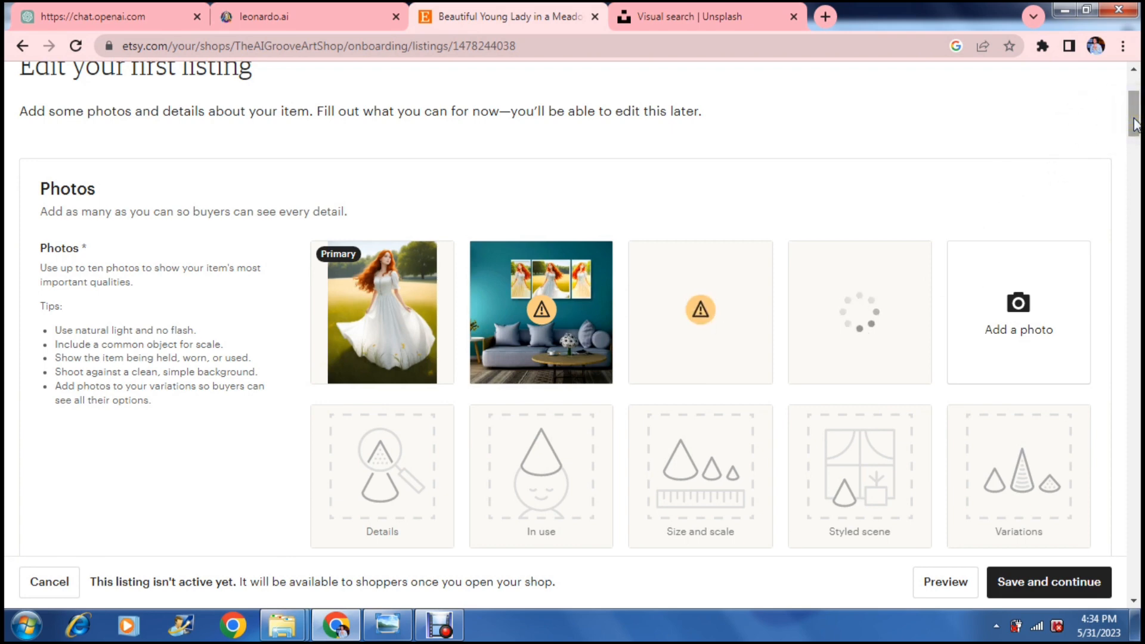
# Step: Set the listing's maker to "I did", its type to "A finished product" and its production period to 2020 - 2023
pyautogui.moveTo(1135, 125); pyautogui.dragTo(1119, 193)
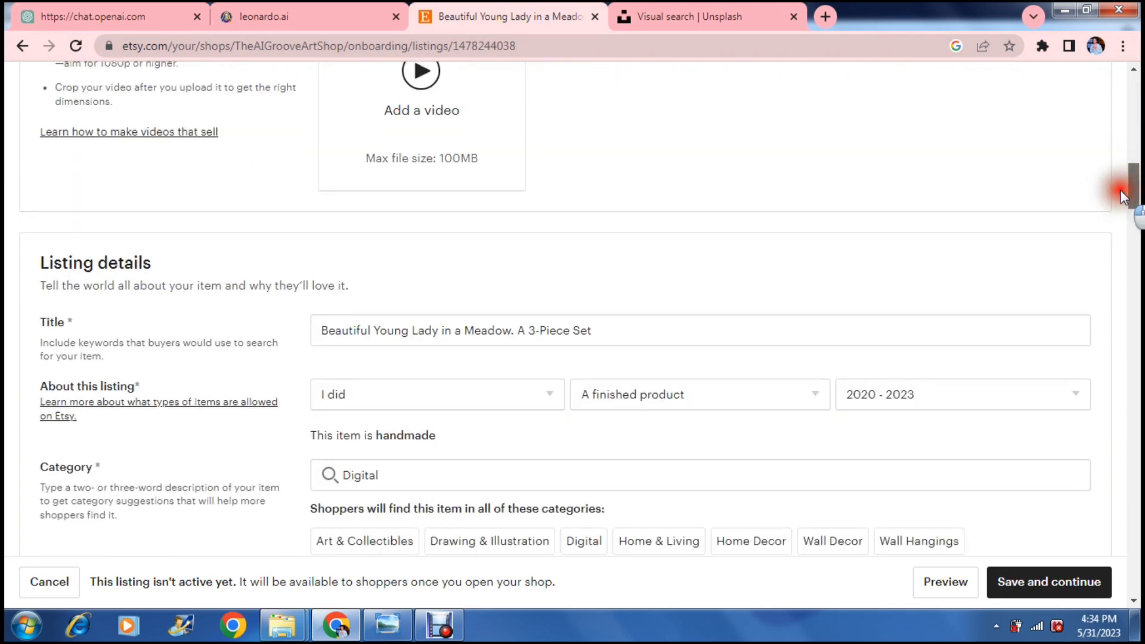
pyautogui.click(779, 257)
pyautogui.scroll(-2, 779, 263)
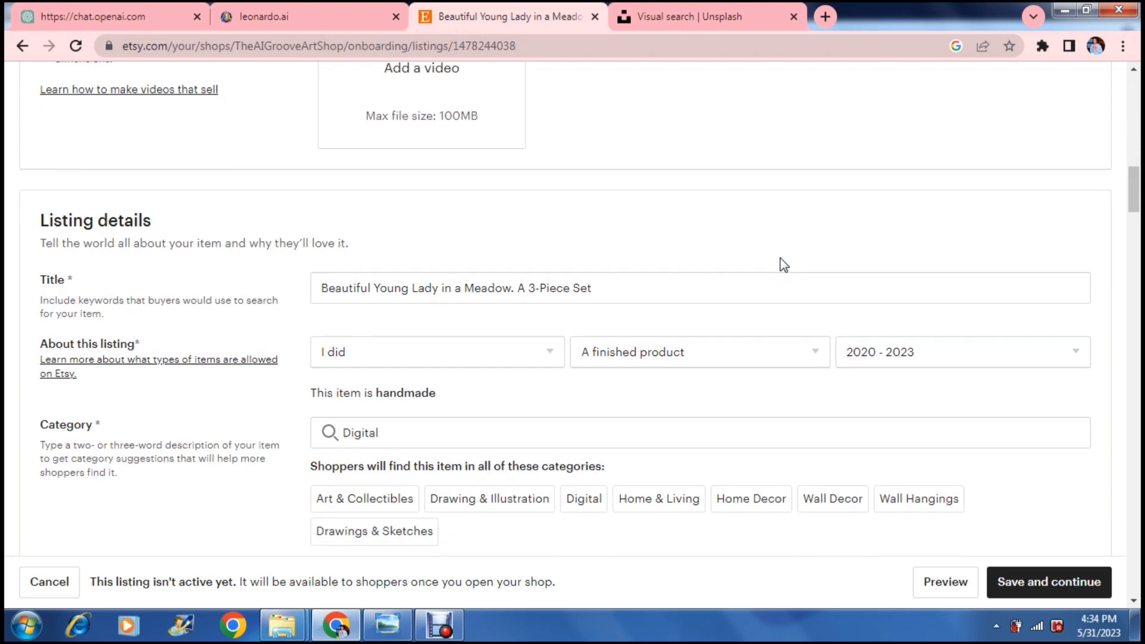
pyautogui.click(512, 292)
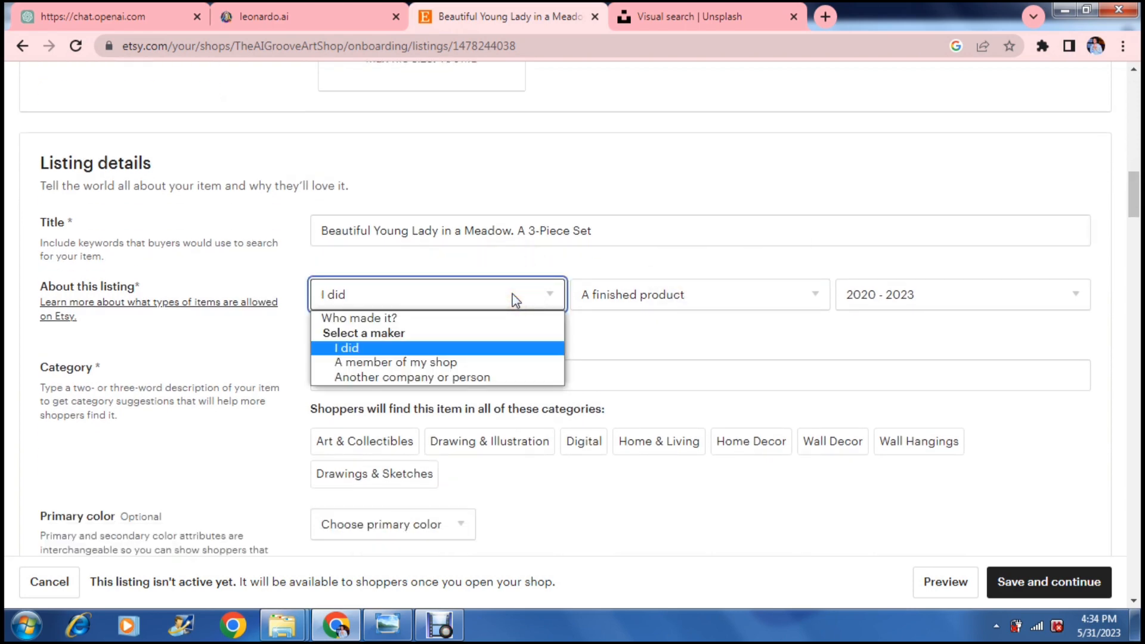
pyautogui.click(492, 345)
pyautogui.click(645, 292)
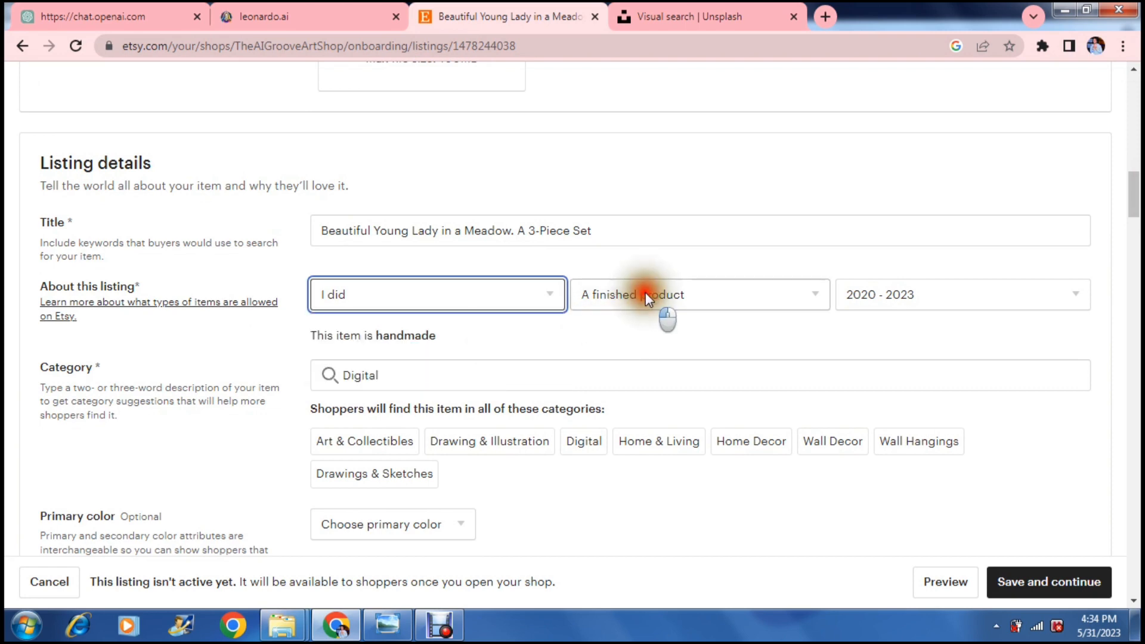
pyautogui.click(652, 349)
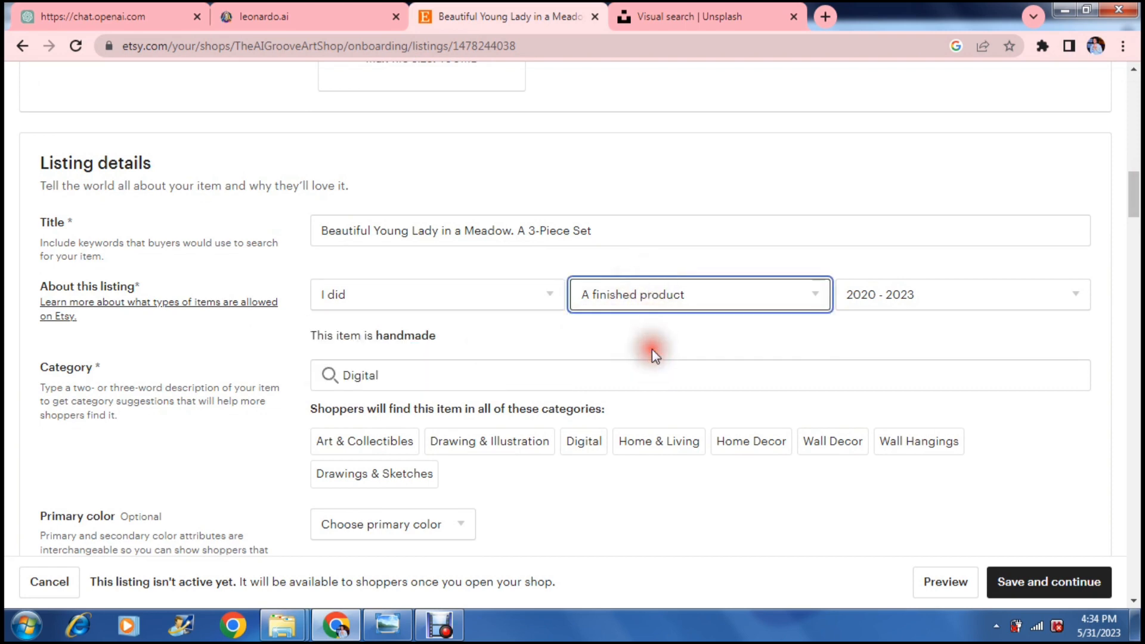
pyautogui.click(892, 294)
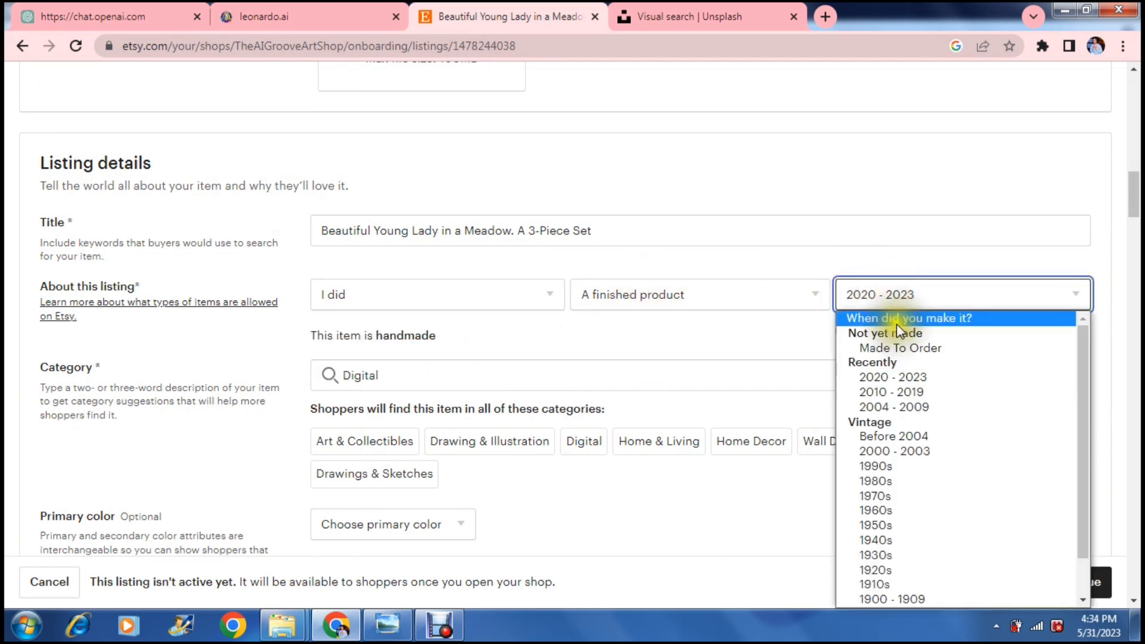
pyautogui.click(903, 376)
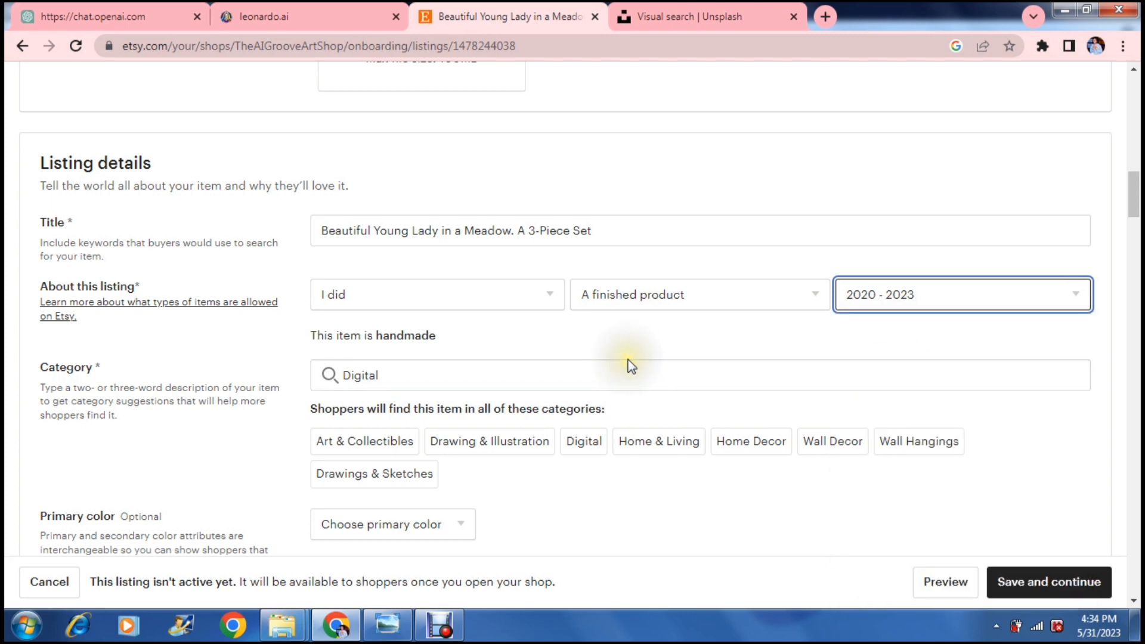
# Step: Review the listing's Digital category and the optional color, width, height and orientation attributes
pyautogui.click(429, 382)
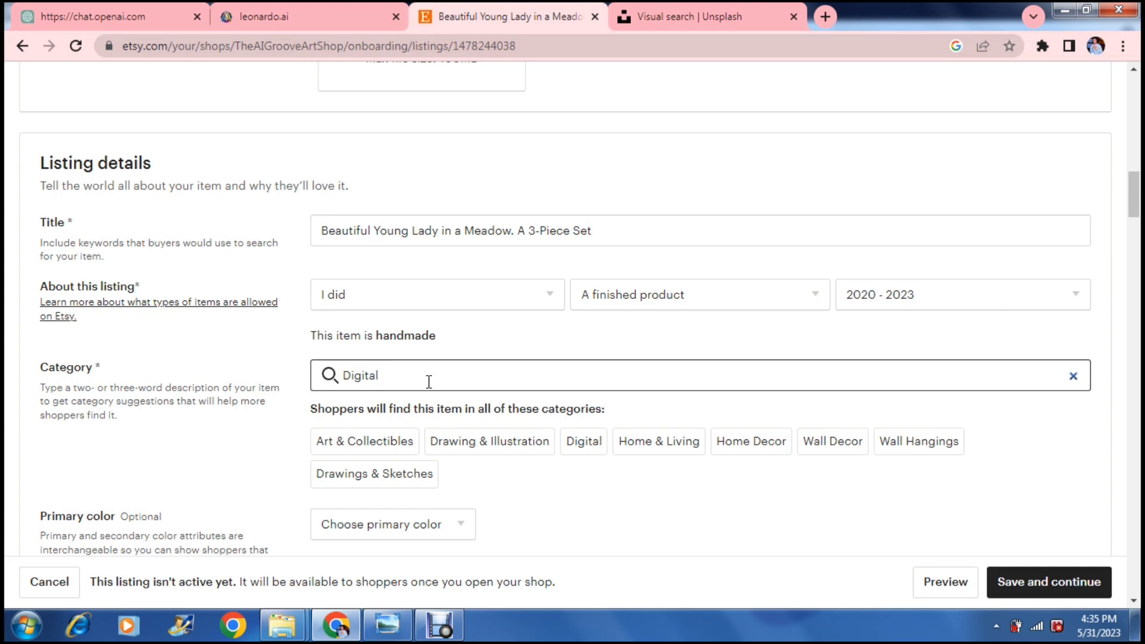
pyautogui.click(471, 334)
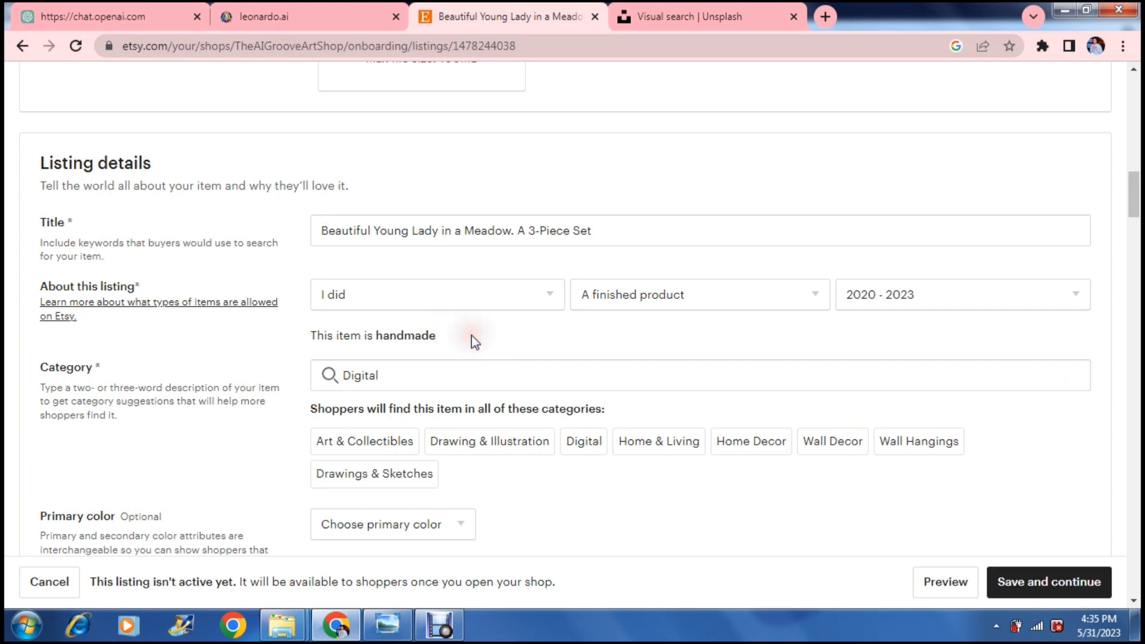
pyautogui.scroll(-1, 471, 335)
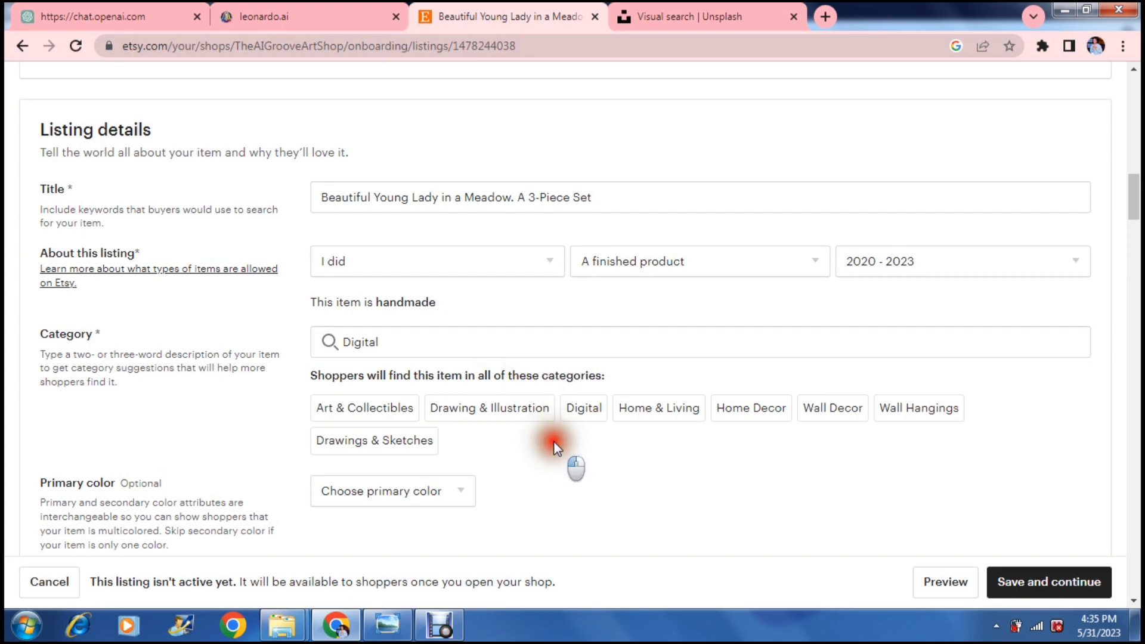
pyautogui.scroll(-2, 555, 447)
pyautogui.scroll(-1, 557, 448)
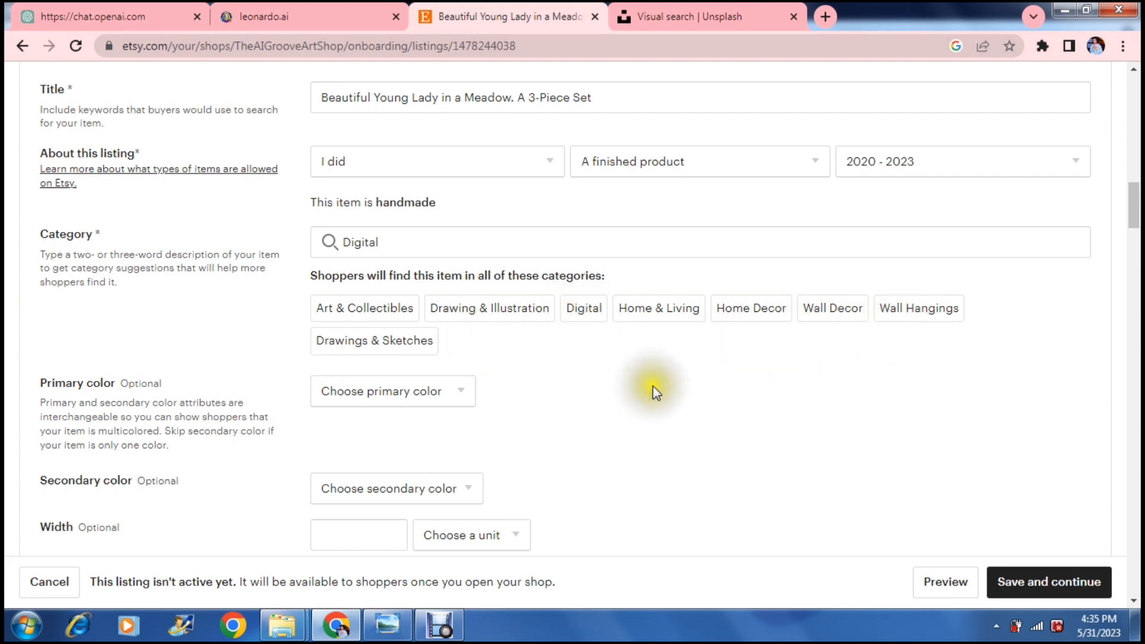
pyautogui.scroll(-2, 656, 393)
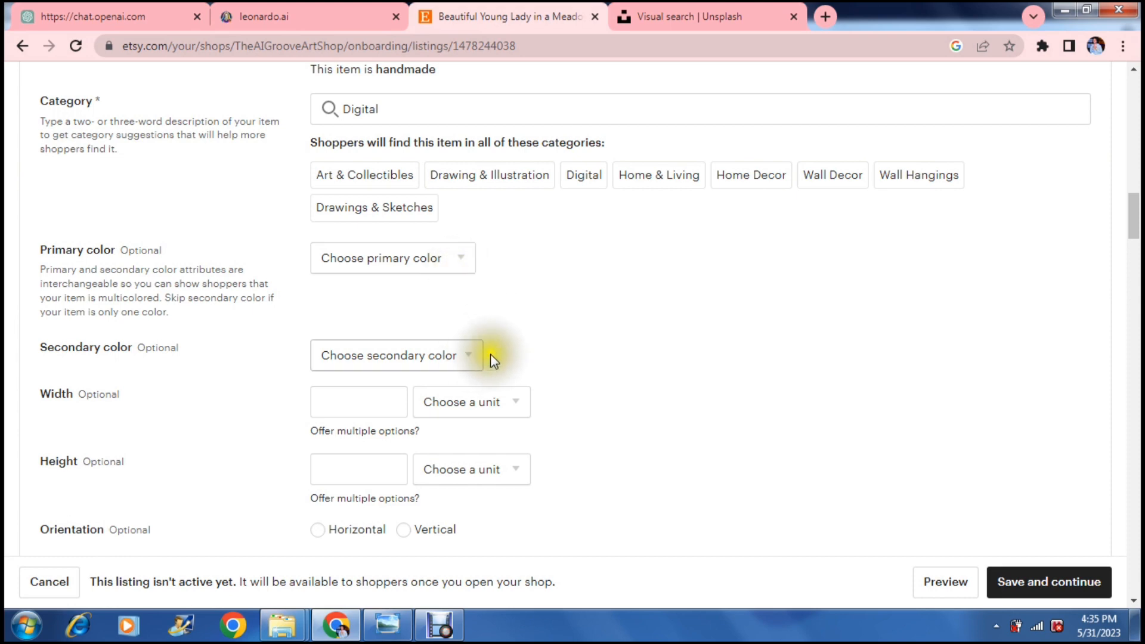
# Step: Check which measurement units are offered for the listing's optional width
pyautogui.scroll(-2, 582, 364)
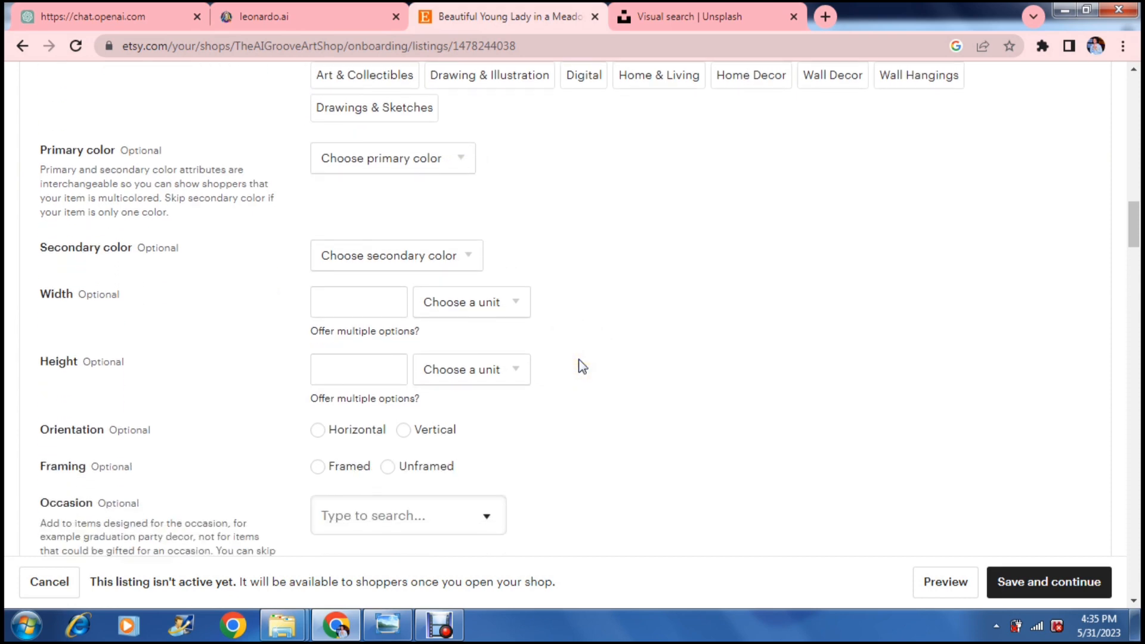
pyautogui.click(467, 304)
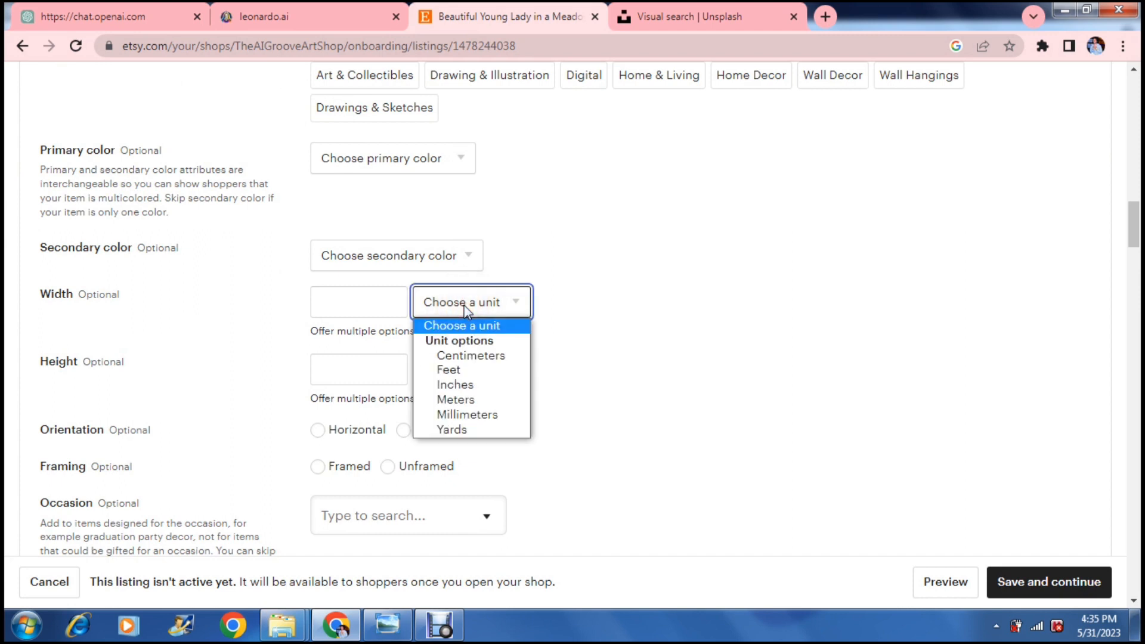
pyautogui.click(560, 391)
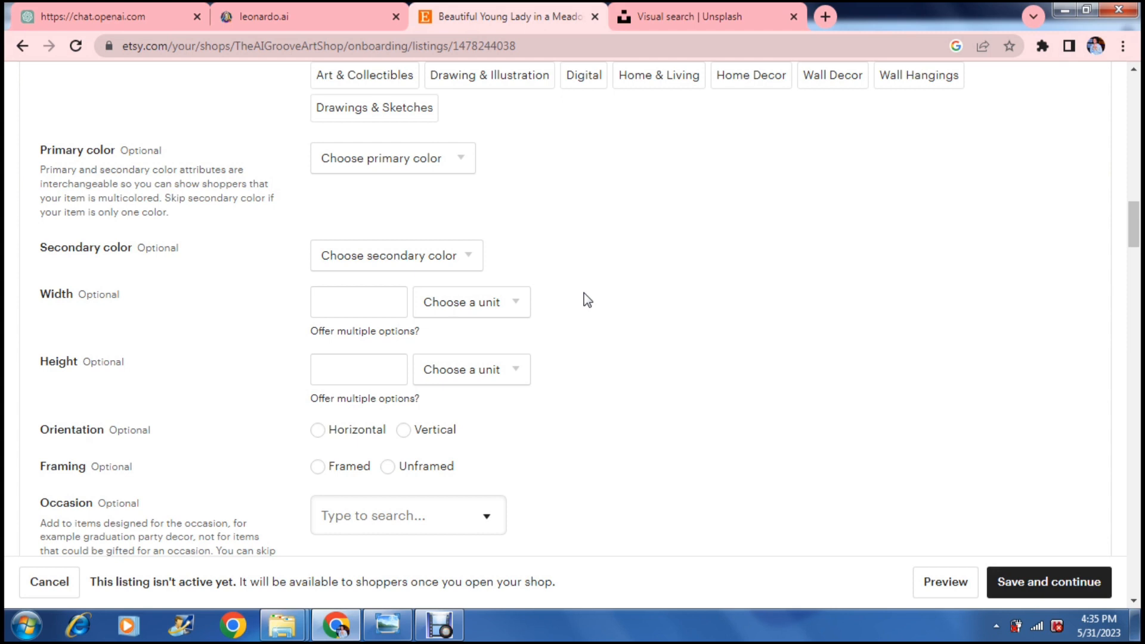
# Step: Set the listing's orientation to Vertical and its framing to Unframed
pyautogui.scroll(-2, 587, 300)
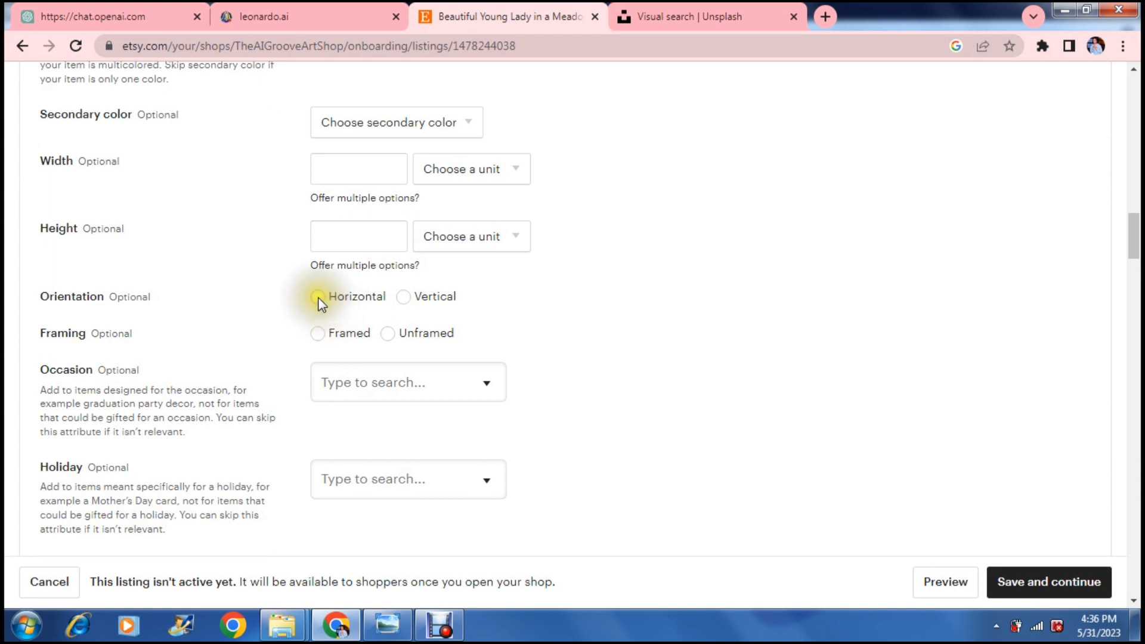
pyautogui.click(403, 296)
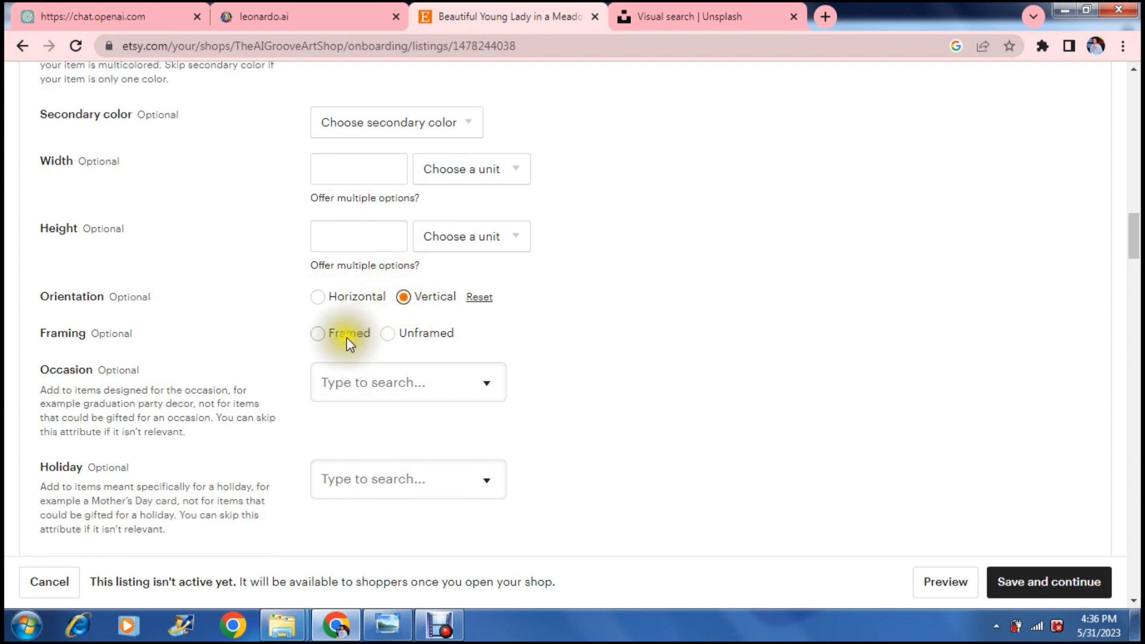
pyautogui.click(388, 334)
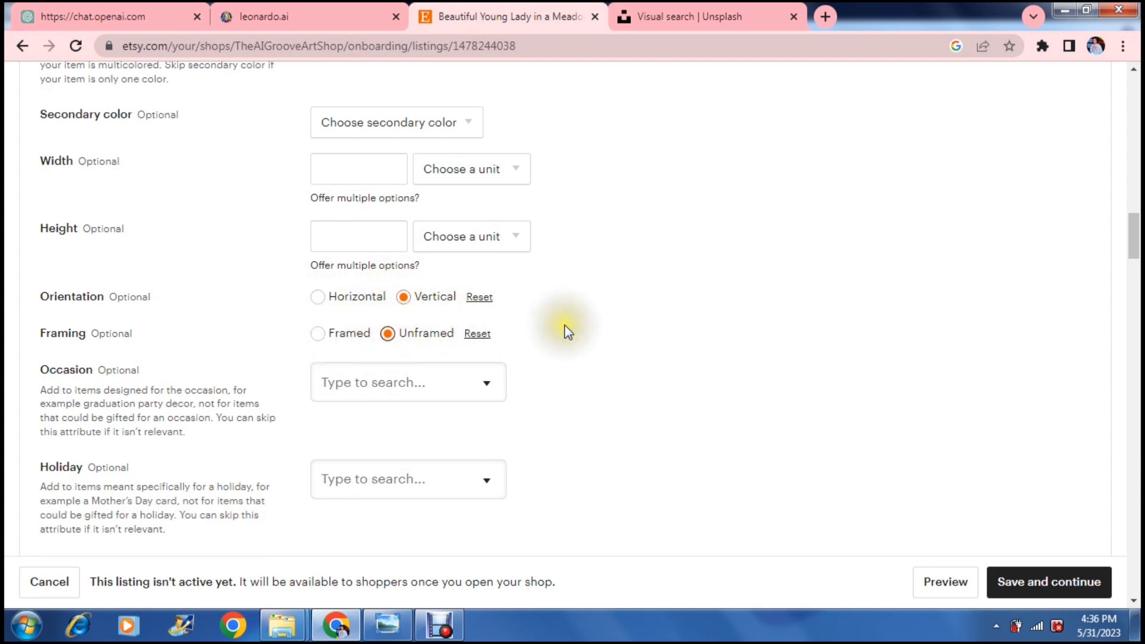
# Step: Set the listing's occasion to Housewarming
pyautogui.press('Down')
pyautogui.press('Down')
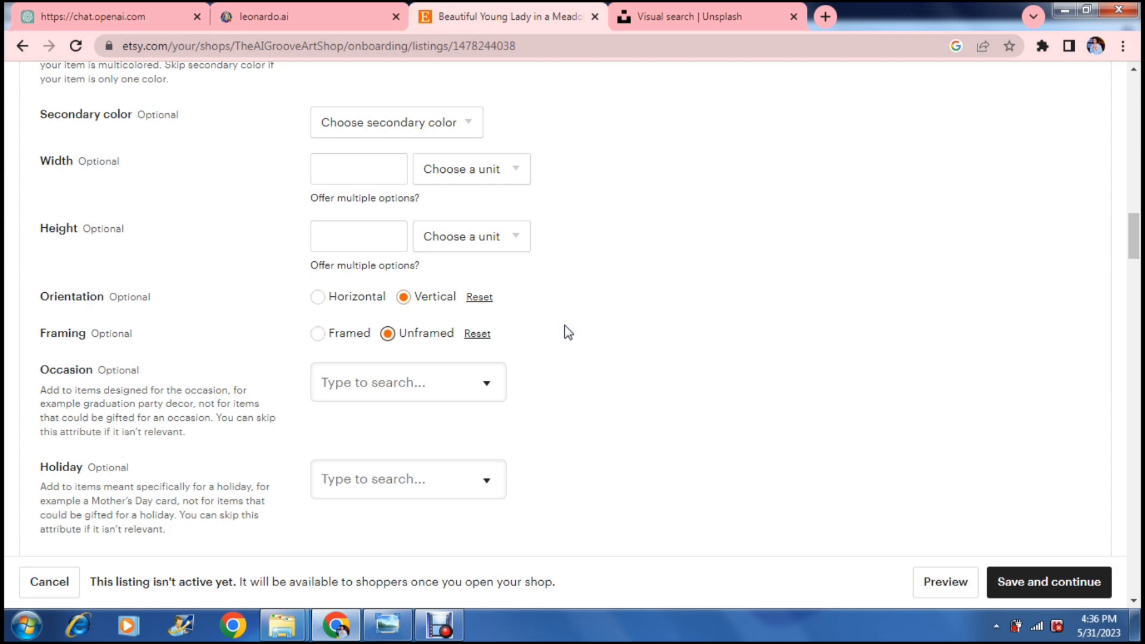
pyautogui.click(564, 326)
pyautogui.press('Down')
pyautogui.press('Down')
pyautogui.scroll(-1, 567, 332)
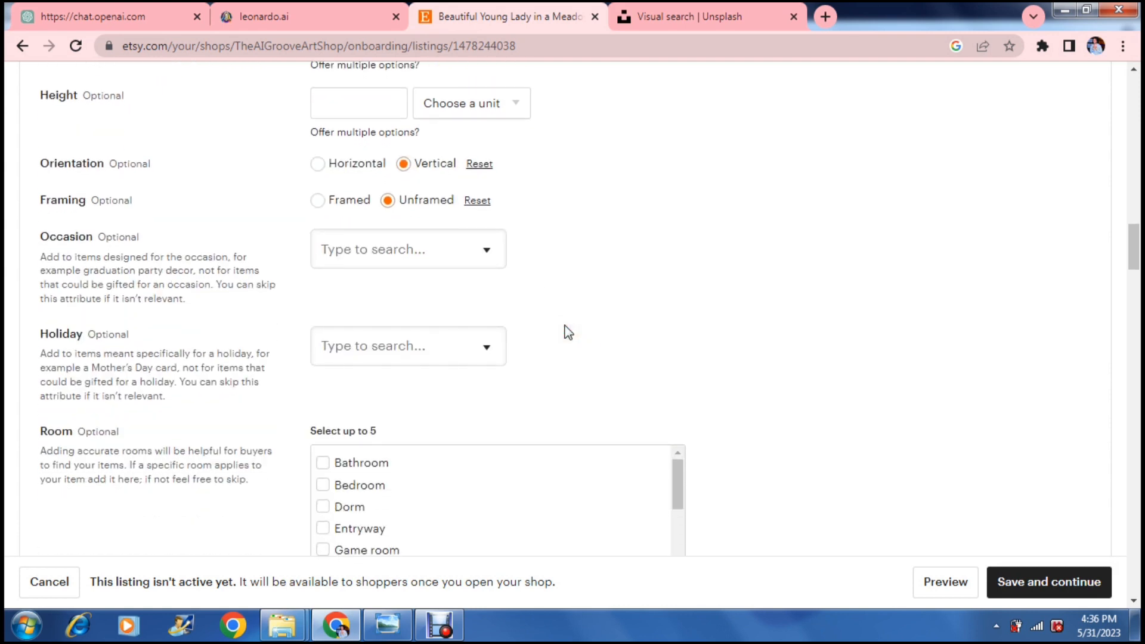
pyautogui.click(487, 252)
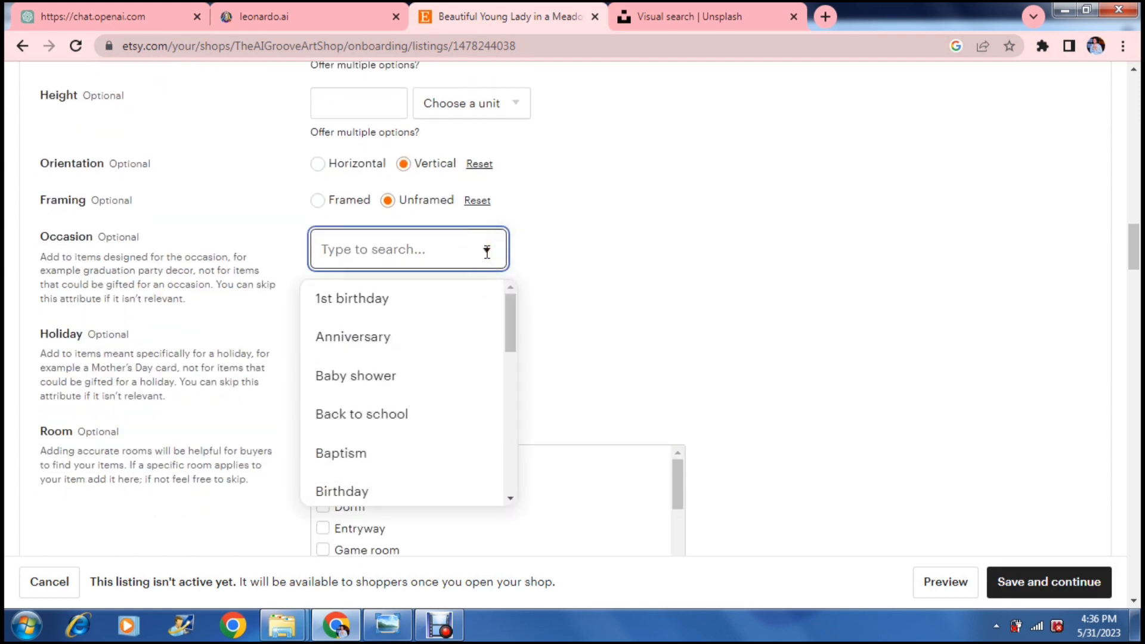
pyautogui.moveTo(512, 327); pyautogui.dragTo(513, 397)
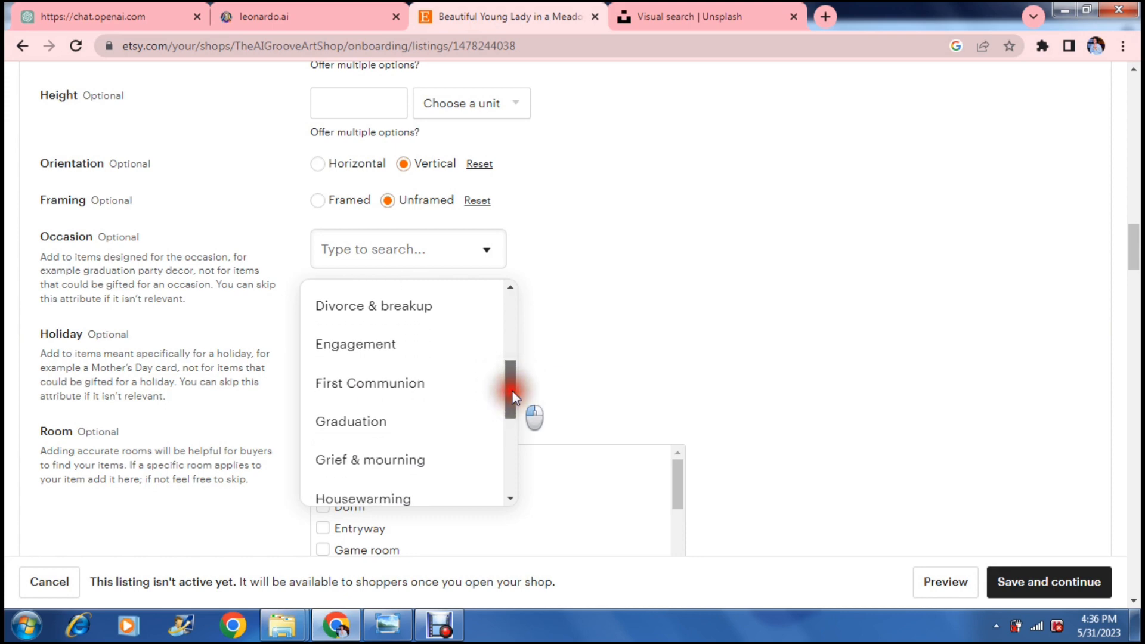
pyautogui.moveTo(513, 392); pyautogui.dragTo(514, 415)
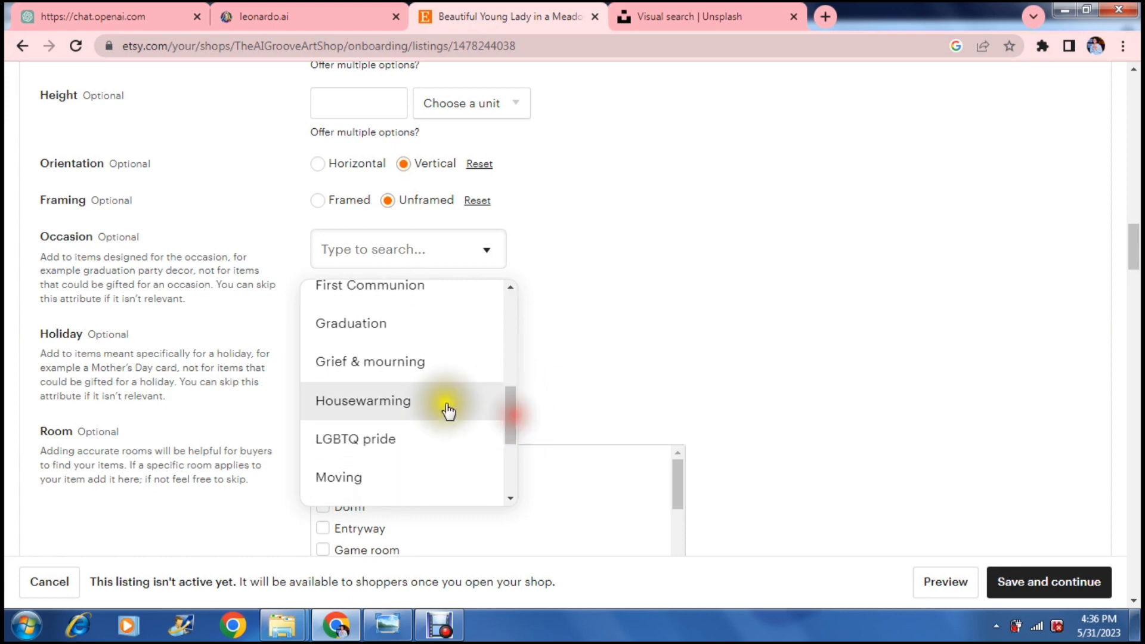
pyautogui.click(447, 409)
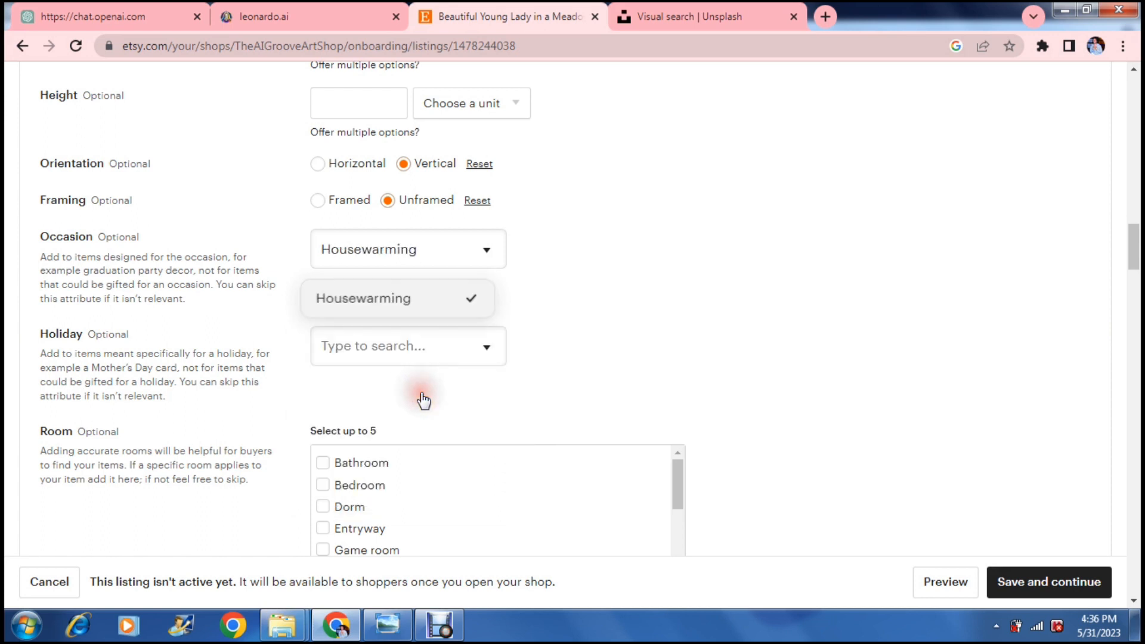
# Step: Set the listing's holiday to New Year's
pyautogui.click(473, 357)
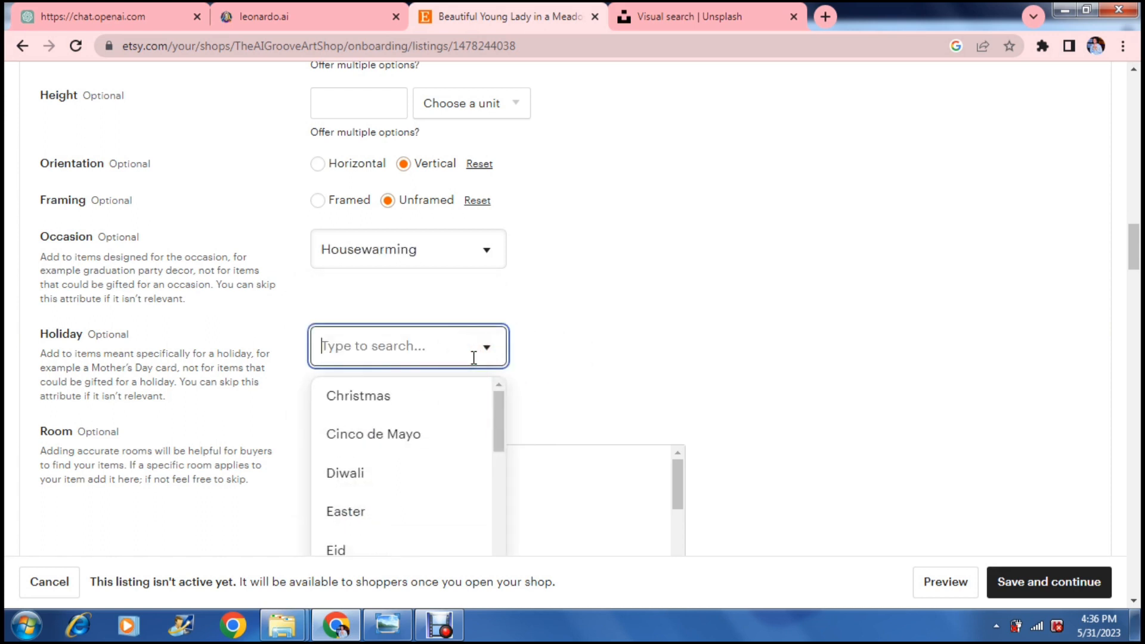
pyautogui.moveTo(498, 411); pyautogui.dragTo(506, 520)
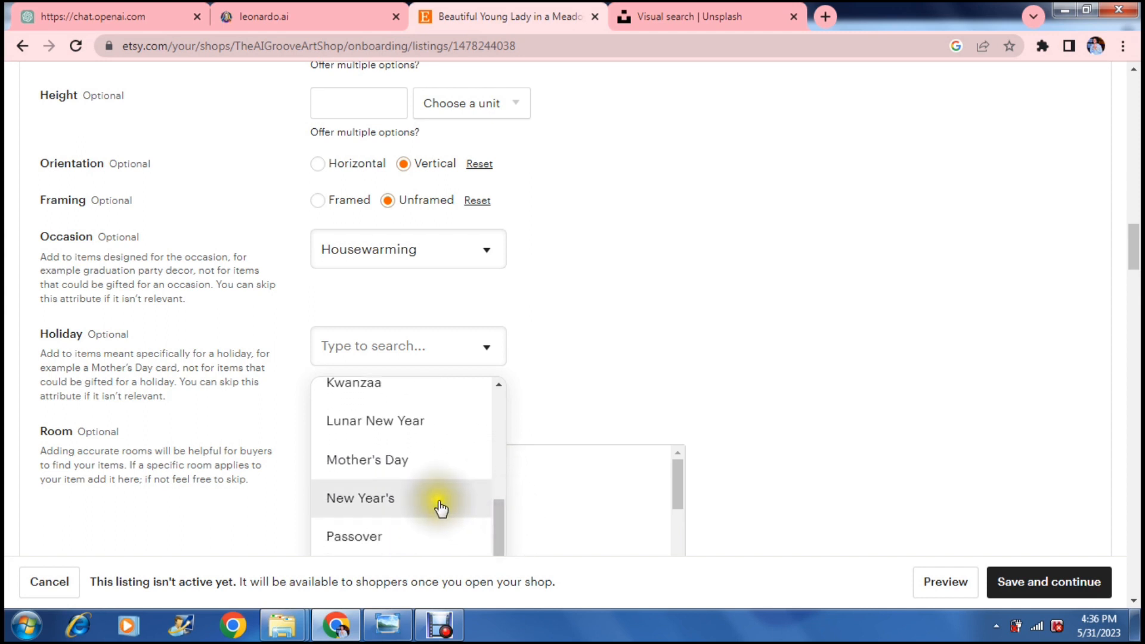
pyautogui.click(410, 503)
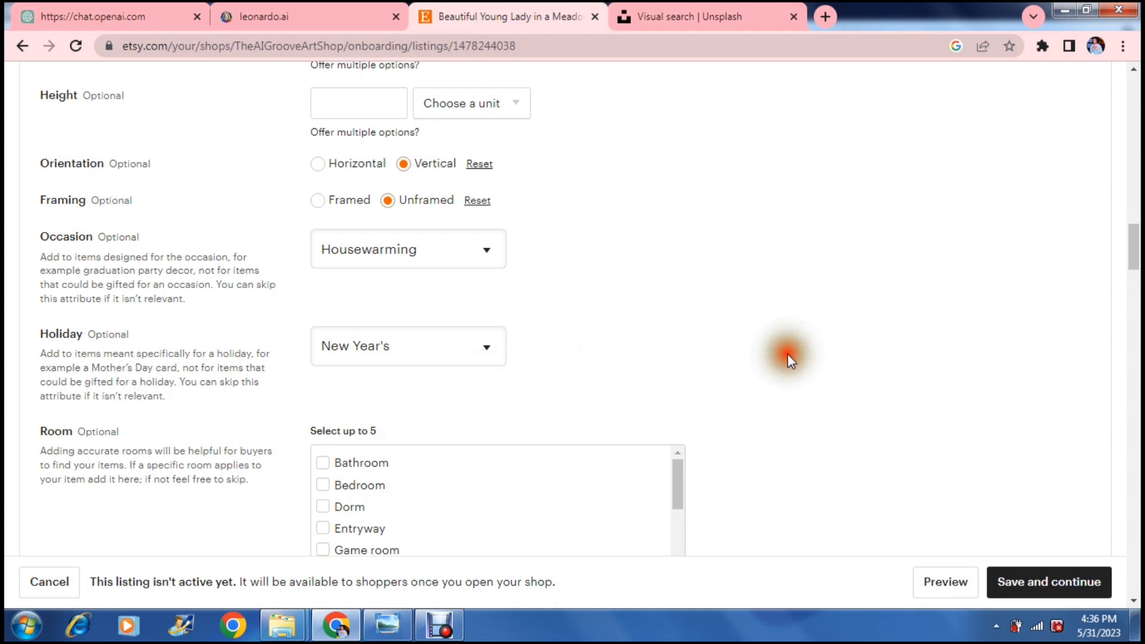
# Step: Select Bathroom, Bedroom, Dorm, Entryway and Kitchen & dining as the listing's rooms, leaving Laundry unselected
pyautogui.scroll(-2, 787, 358)
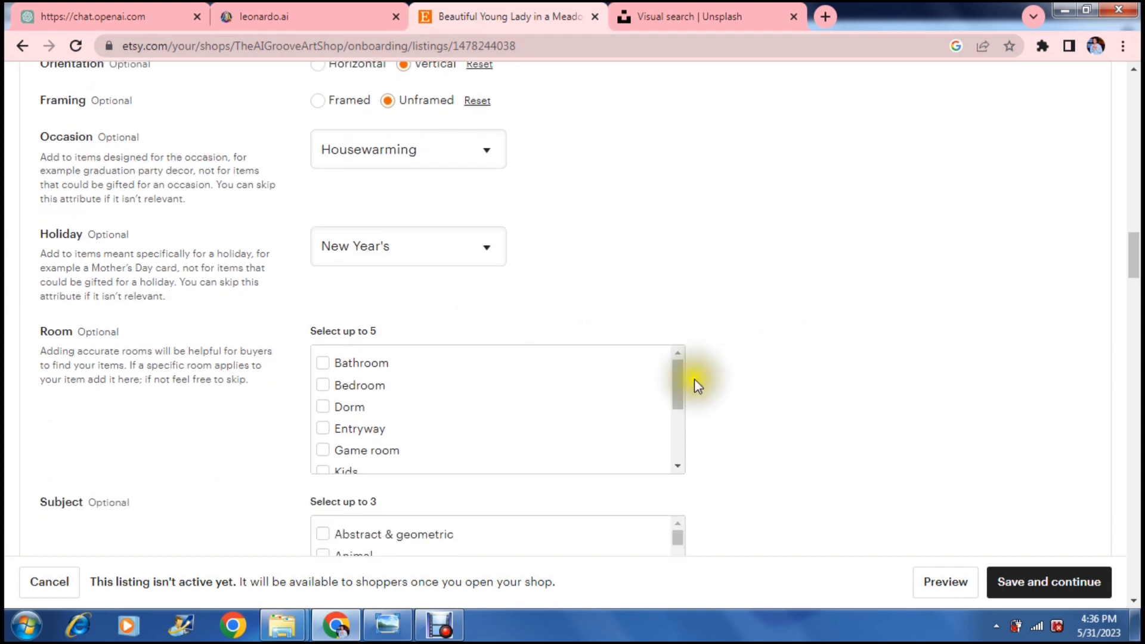
pyautogui.click(322, 364)
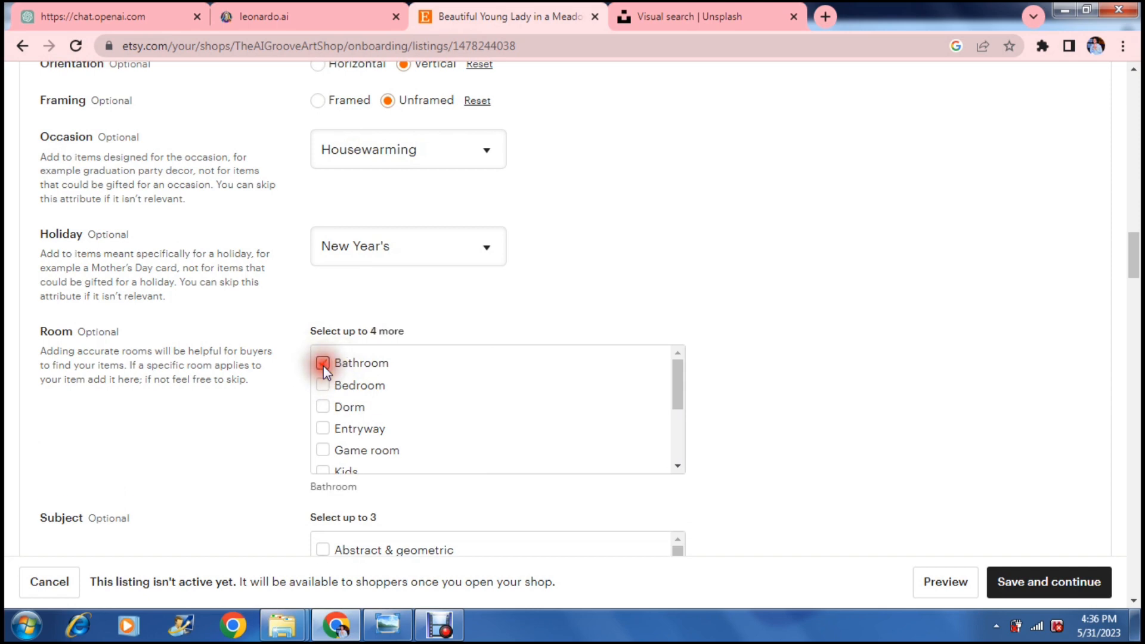
pyautogui.click(323, 384)
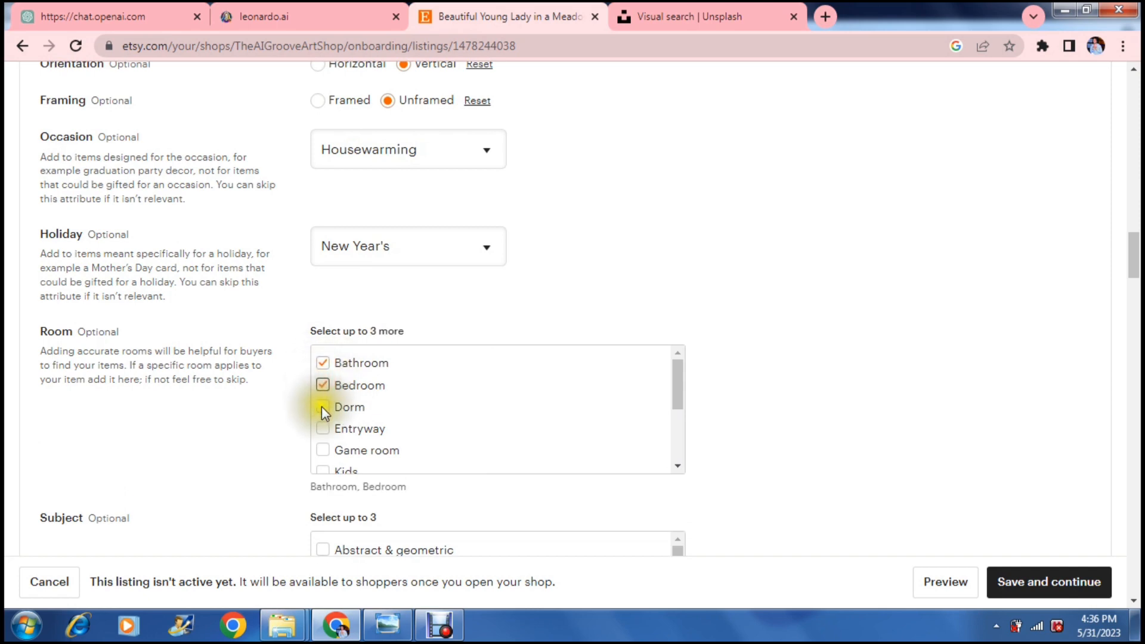
pyautogui.click(321, 407)
pyautogui.click(322, 427)
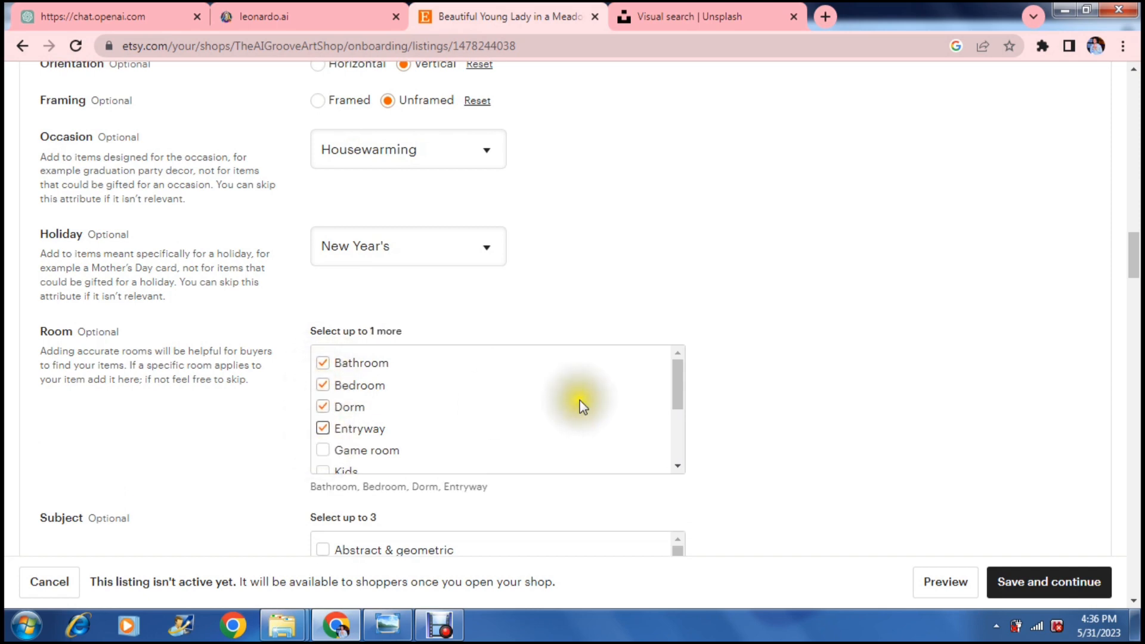
pyautogui.moveTo(681, 376); pyautogui.dragTo(681, 417)
pyautogui.click(323, 391)
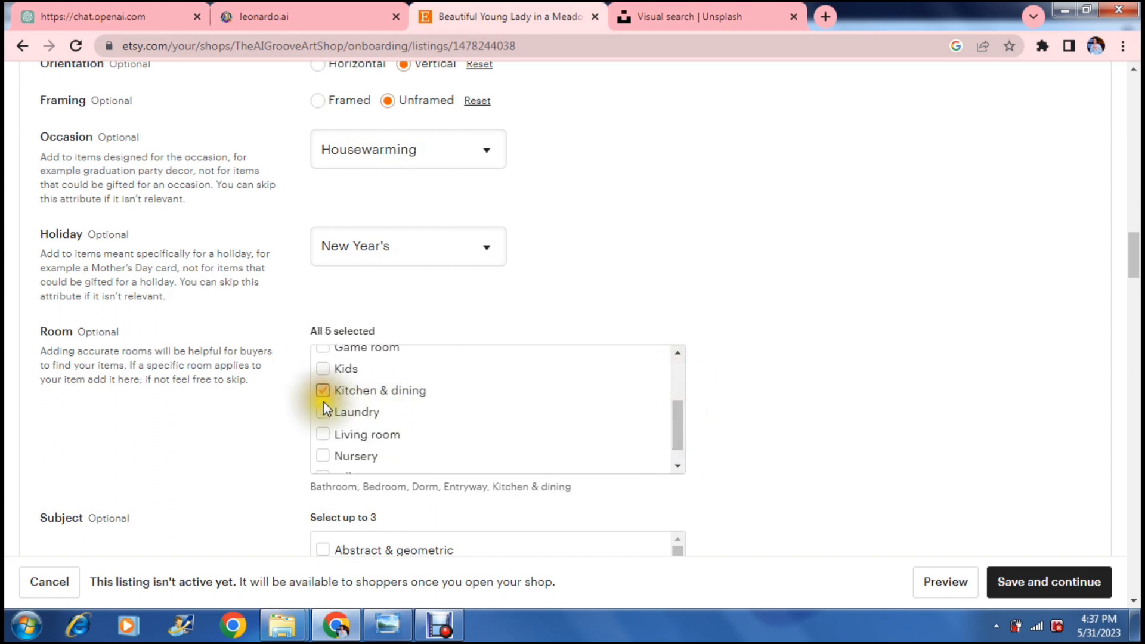
pyautogui.click(323, 411)
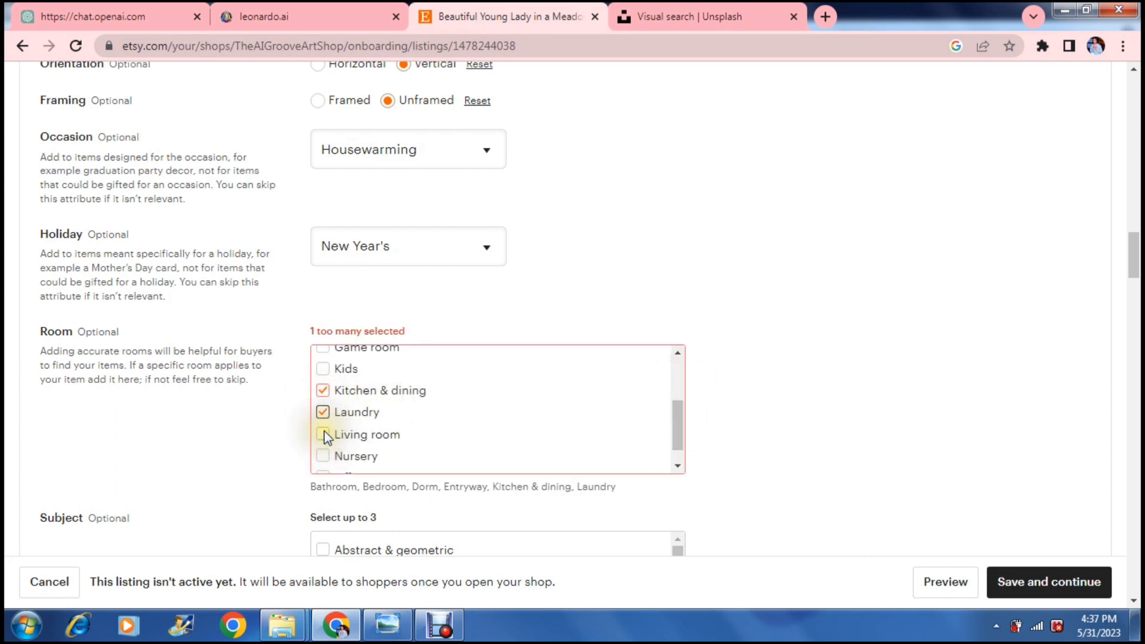
pyautogui.click(322, 413)
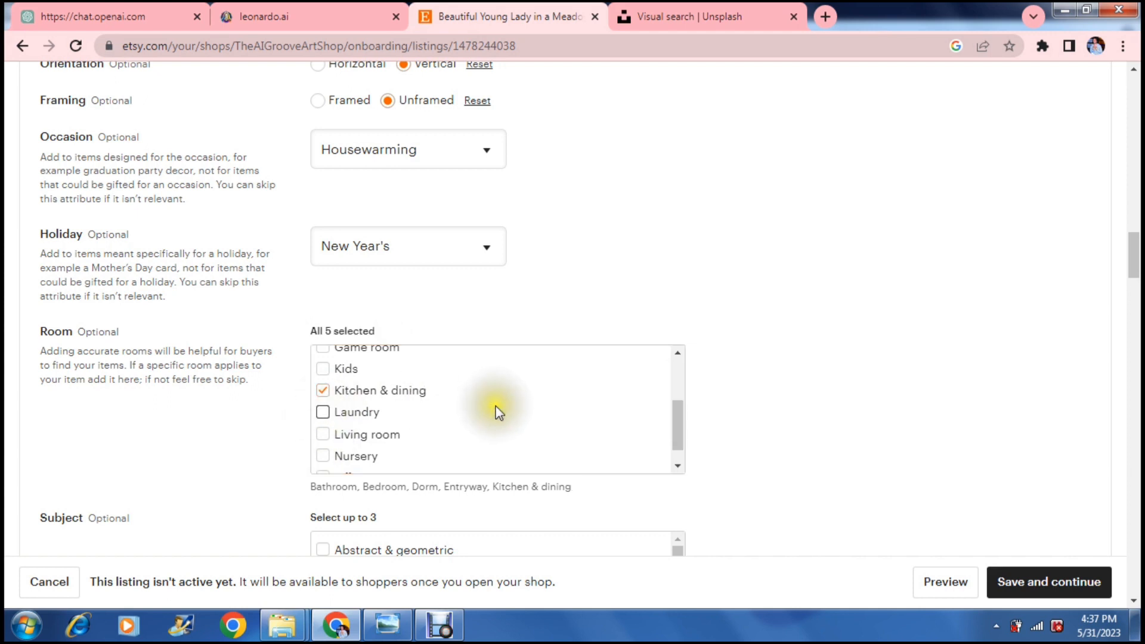
# Step: Look through the full list of Subject options for the listing, then review the attributes above it
pyautogui.scroll(-1, 719, 423)
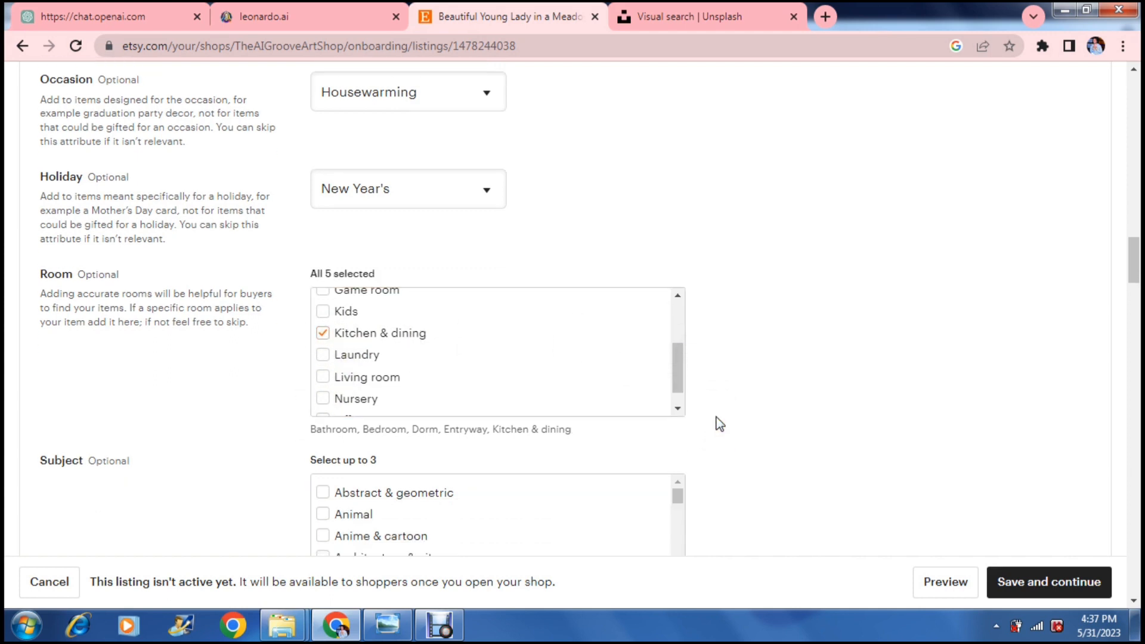
pyautogui.scroll(-4, 720, 424)
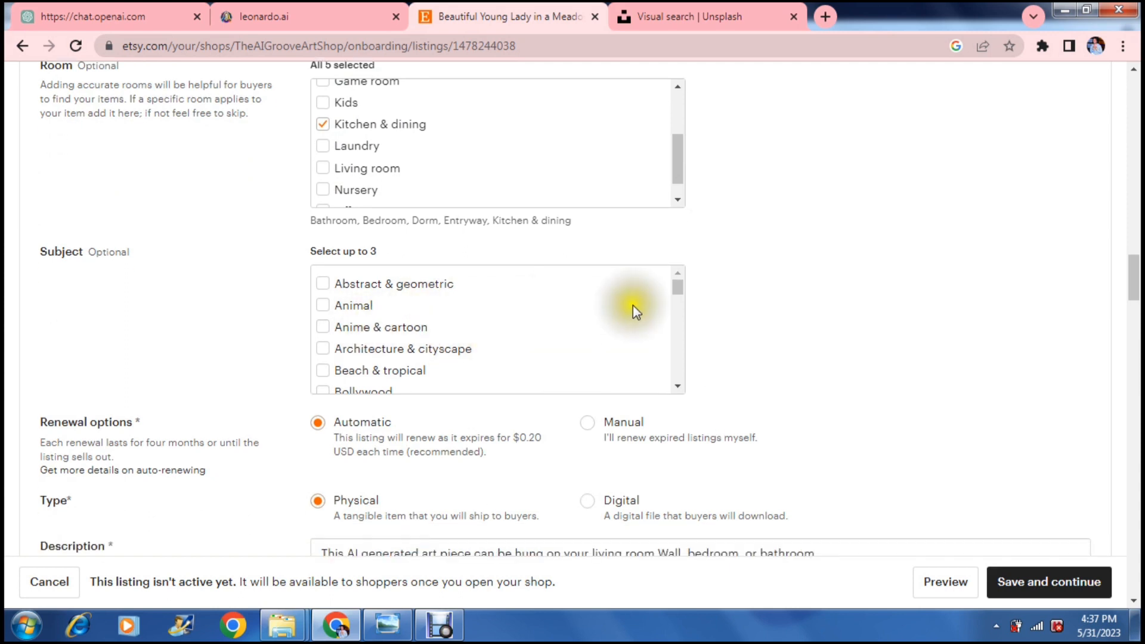
pyautogui.click(678, 283)
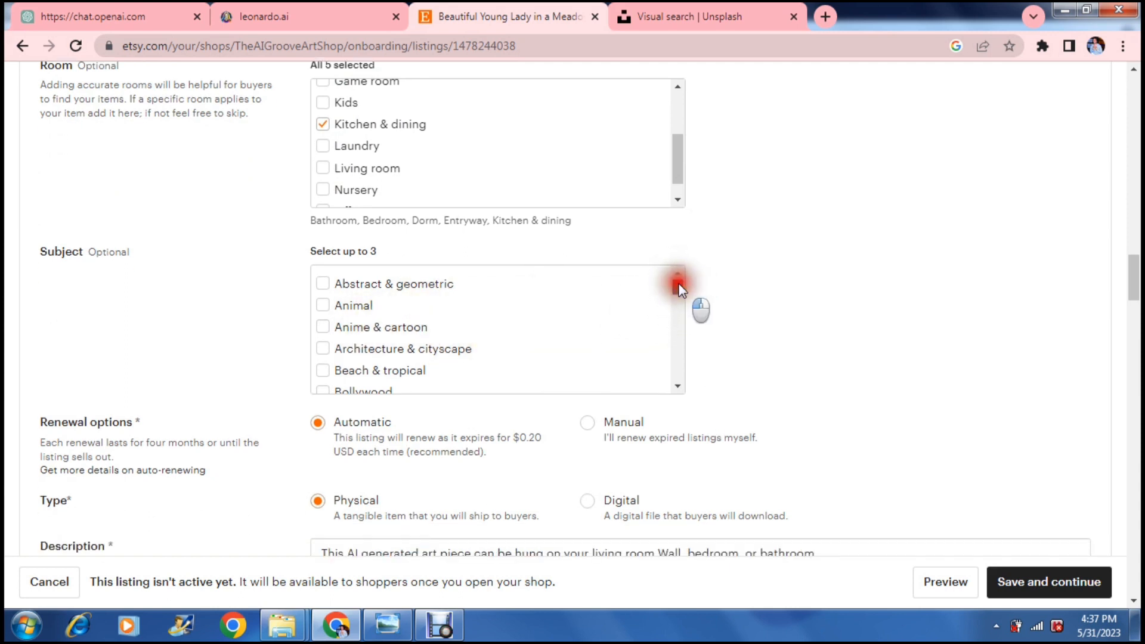
pyautogui.moveTo(679, 284); pyautogui.dragTo(679, 285)
pyautogui.press('Down')
pyautogui.press('Down')
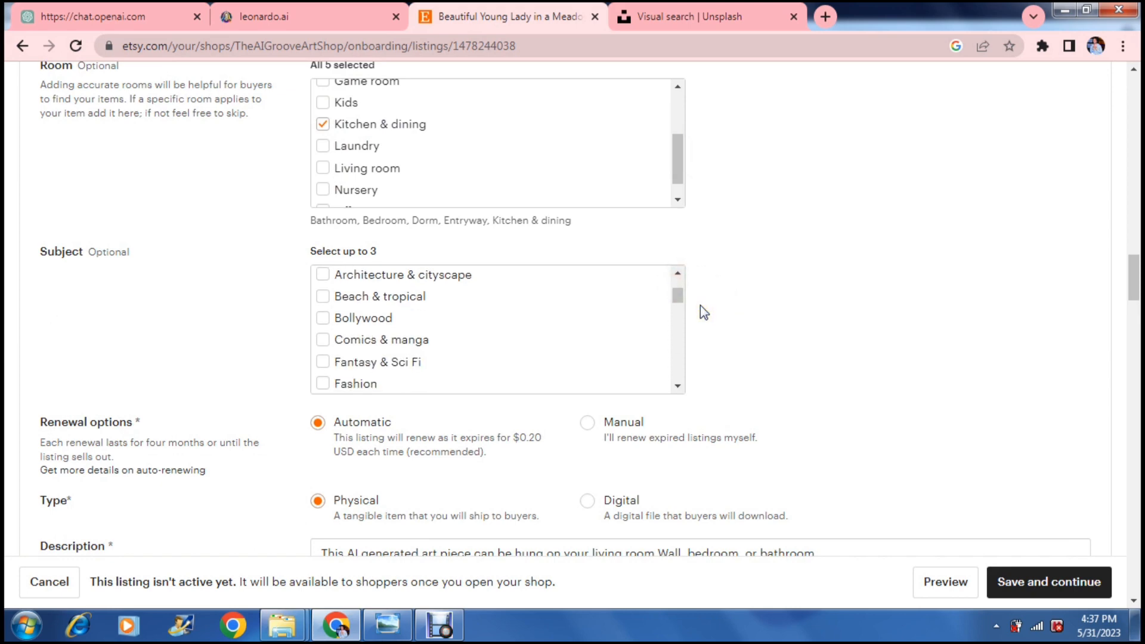
pyautogui.press('Down')
pyautogui.press('Down')
pyautogui.press('Down')
pyautogui.press('Down')
pyautogui.press('Down')
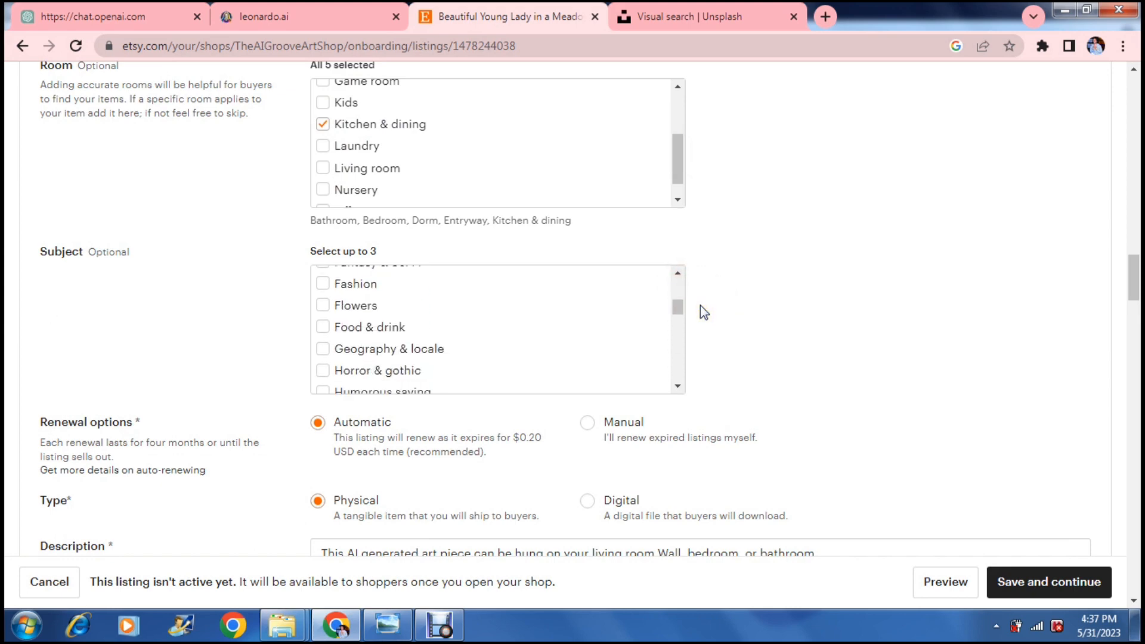
pyautogui.press('Down')
pyautogui.press('Down')
pyautogui.press('Down')
pyautogui.press('Down')
pyautogui.press('Down')
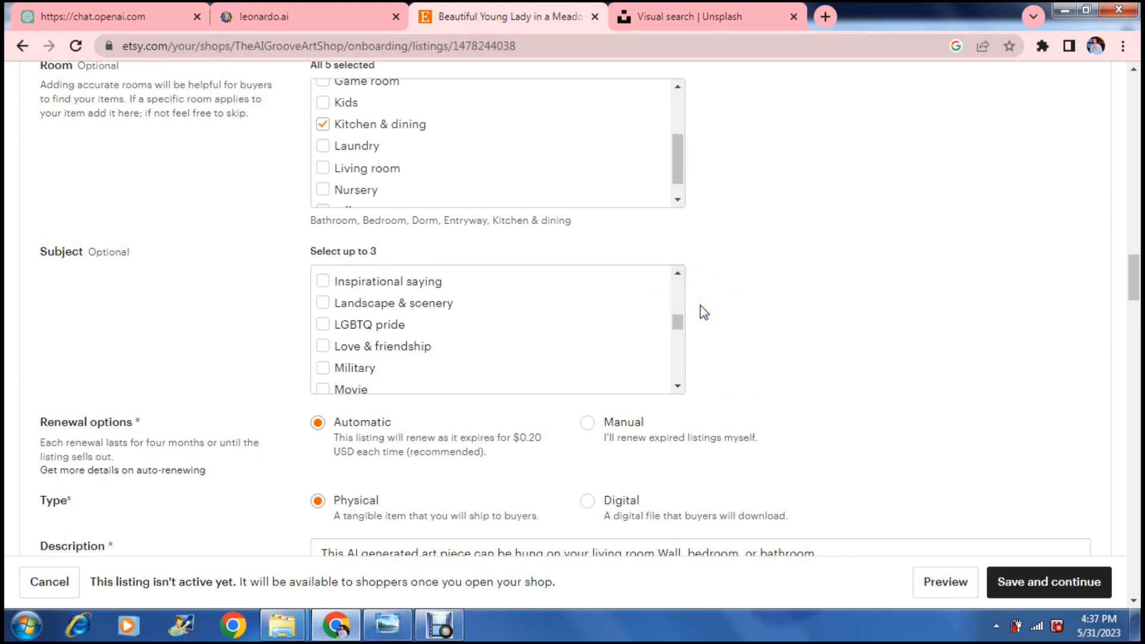
pyautogui.press('Down')
pyautogui.press('Down')
pyautogui.press('Down')
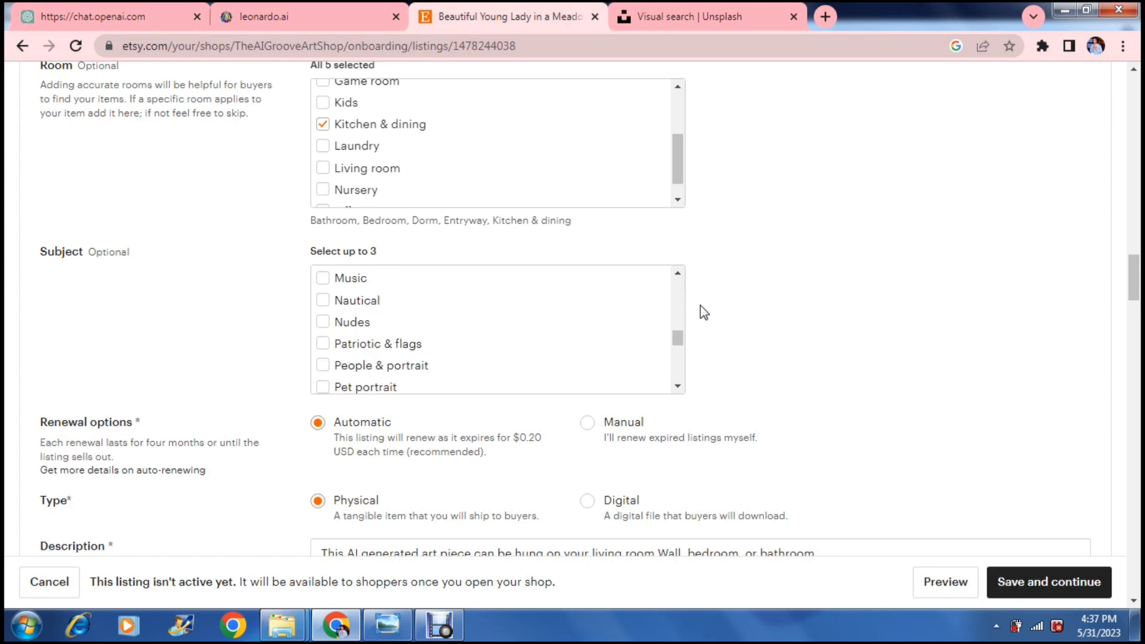
pyautogui.press('Down')
pyautogui.press('Down')
pyautogui.press('Down')
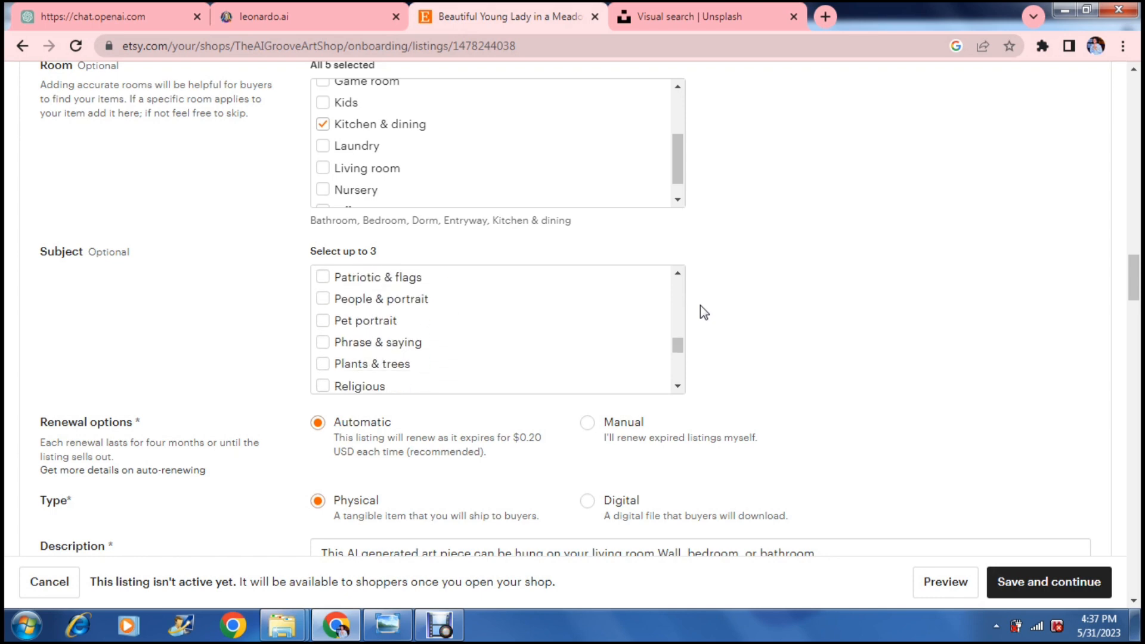
pyautogui.press('Down')
pyautogui.press('Down')
pyautogui.press('Down')
pyautogui.press('Down')
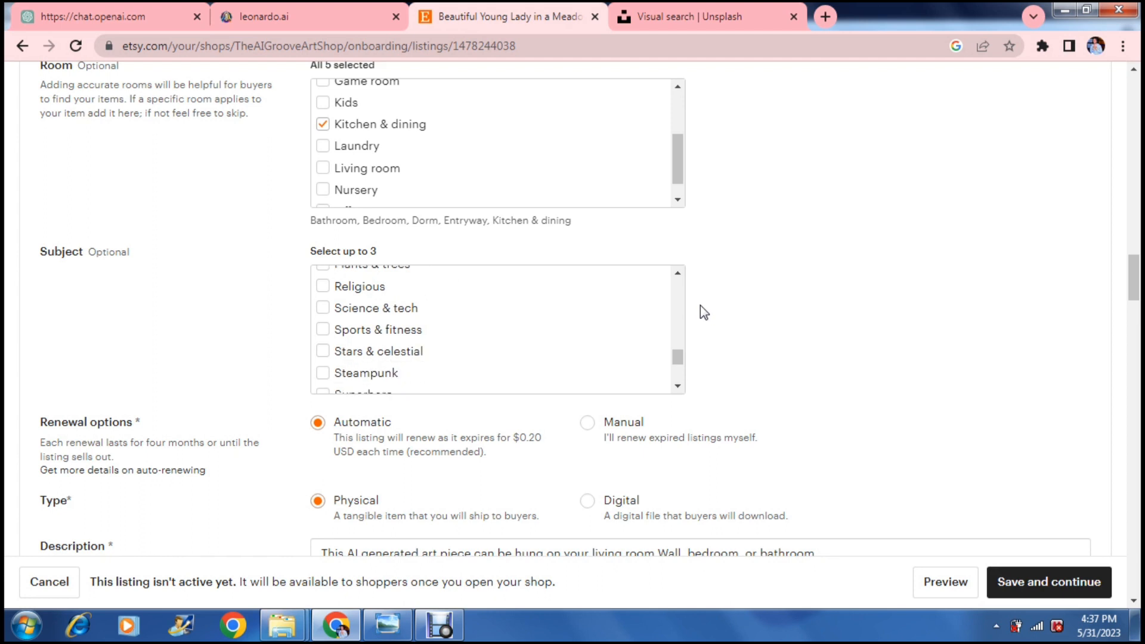
pyautogui.press('Down')
pyautogui.press('Down')
pyautogui.press('Down')
pyautogui.press('Down')
pyautogui.press('Down')
pyautogui.press('Down')
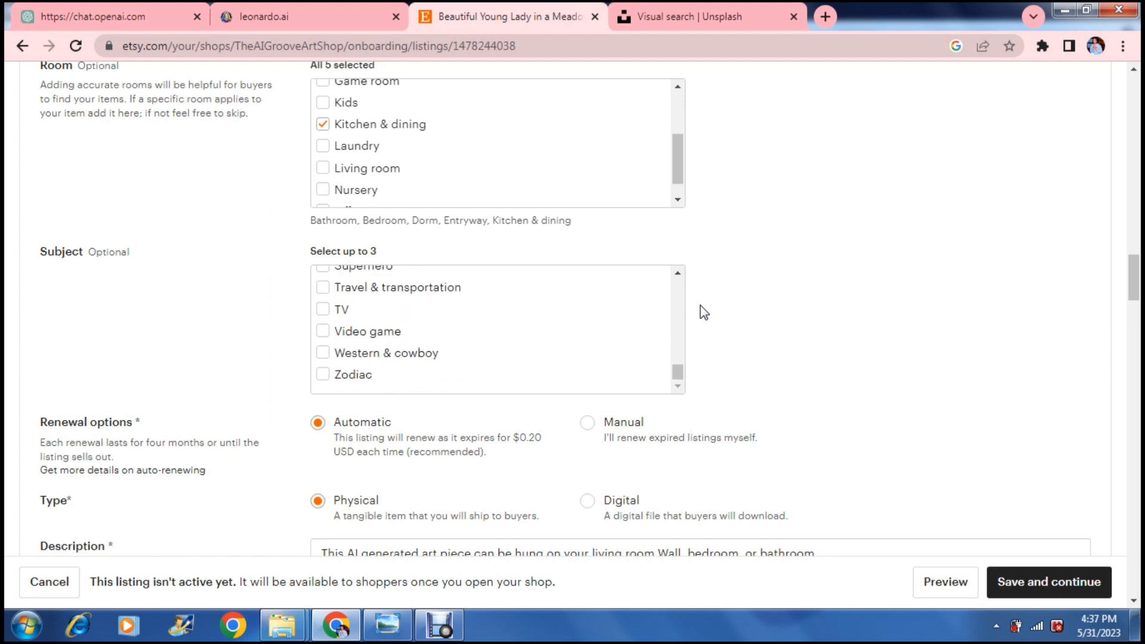
pyautogui.press('Up')
pyautogui.press('Up')
pyautogui.press('Up')
pyautogui.press('Up')
pyautogui.press('Up')
pyautogui.press('Up')
pyautogui.press('Up')
pyautogui.press('Up')
pyautogui.press('Up')
pyautogui.press('Up')
pyautogui.press('Up')
pyautogui.press('Up')
pyautogui.press('Up')
pyautogui.press('Up')
pyautogui.press('Up')
pyautogui.press('Up')
pyautogui.press('Up')
pyautogui.press('Up')
pyautogui.press('Up')
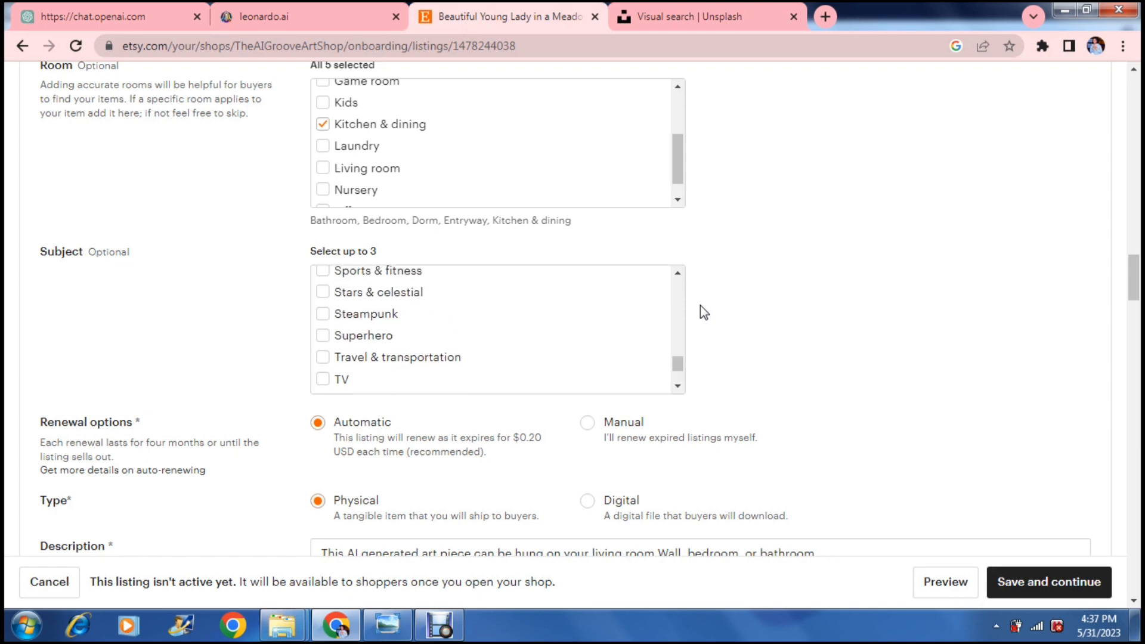
pyautogui.press('Up')
pyautogui.press('Up')
pyautogui.press('Up')
pyautogui.press('Up')
pyautogui.press('Up')
pyautogui.press('Up')
pyautogui.press('Up')
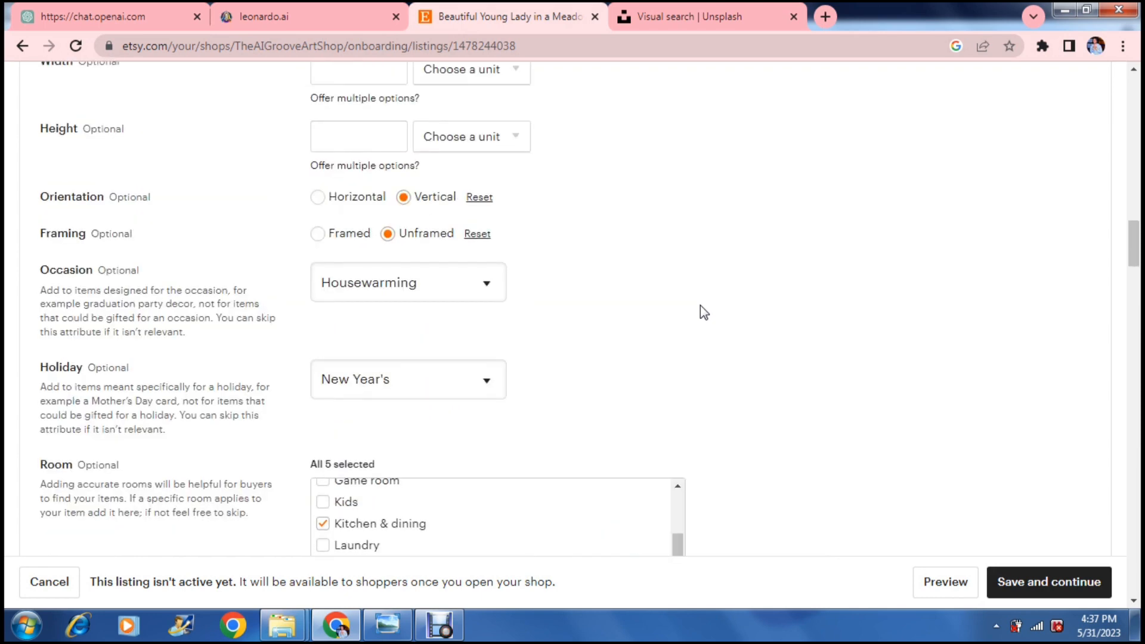
pyautogui.scroll(-6, 700, 305)
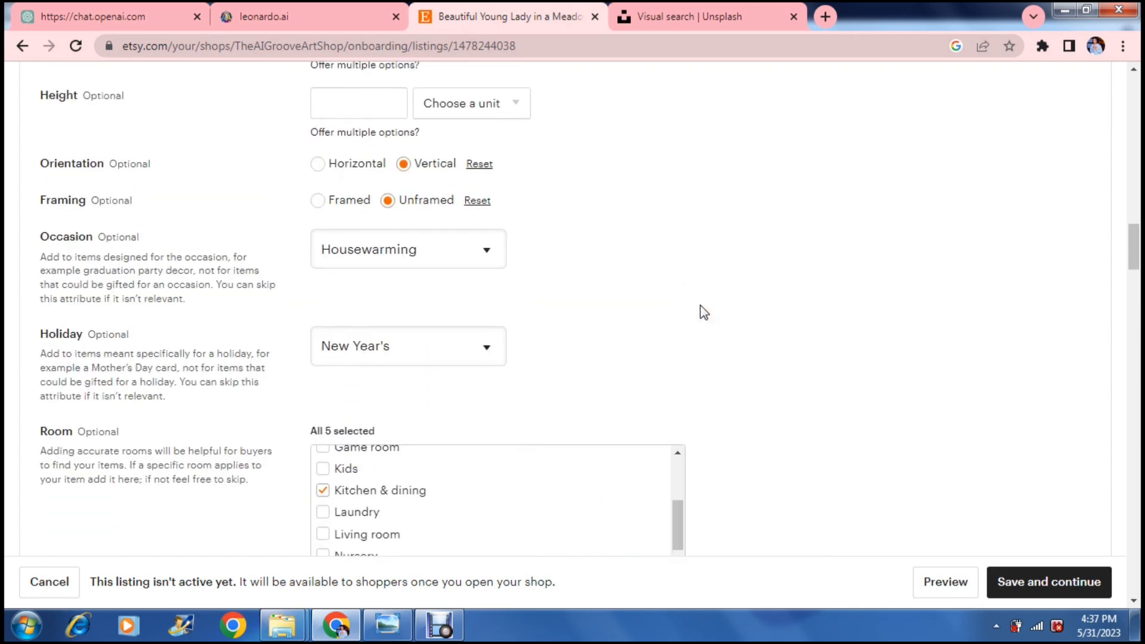
# Step: Select Fantasy & Sci Fi as the listing's subject
pyautogui.scroll(-1, 700, 305)
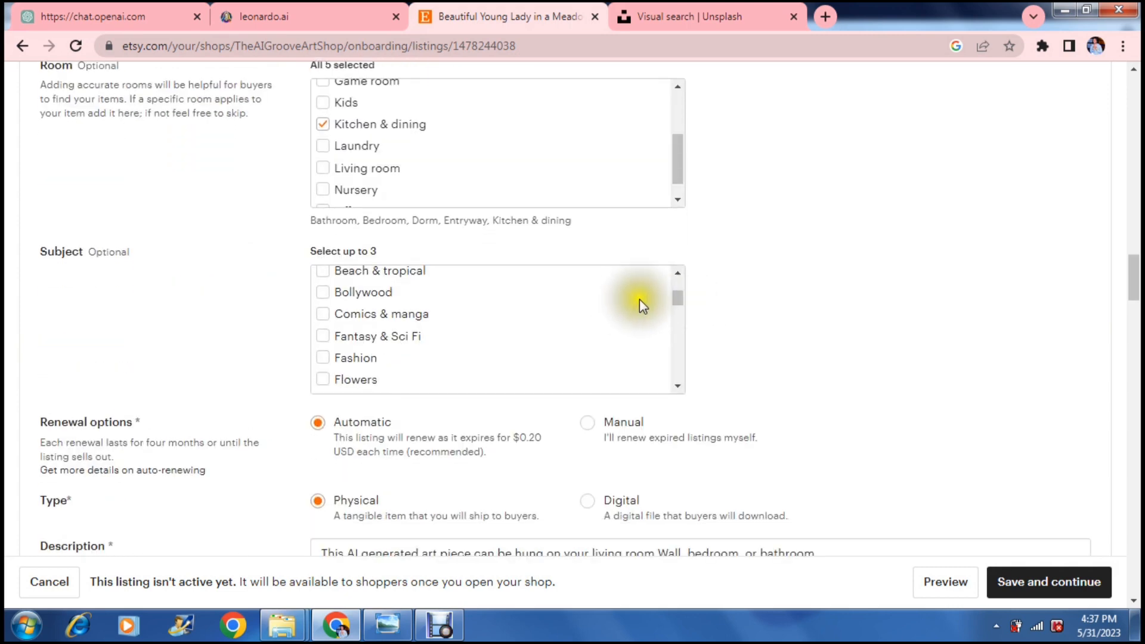
pyautogui.click(322, 337)
pyautogui.scroll(-2, 729, 351)
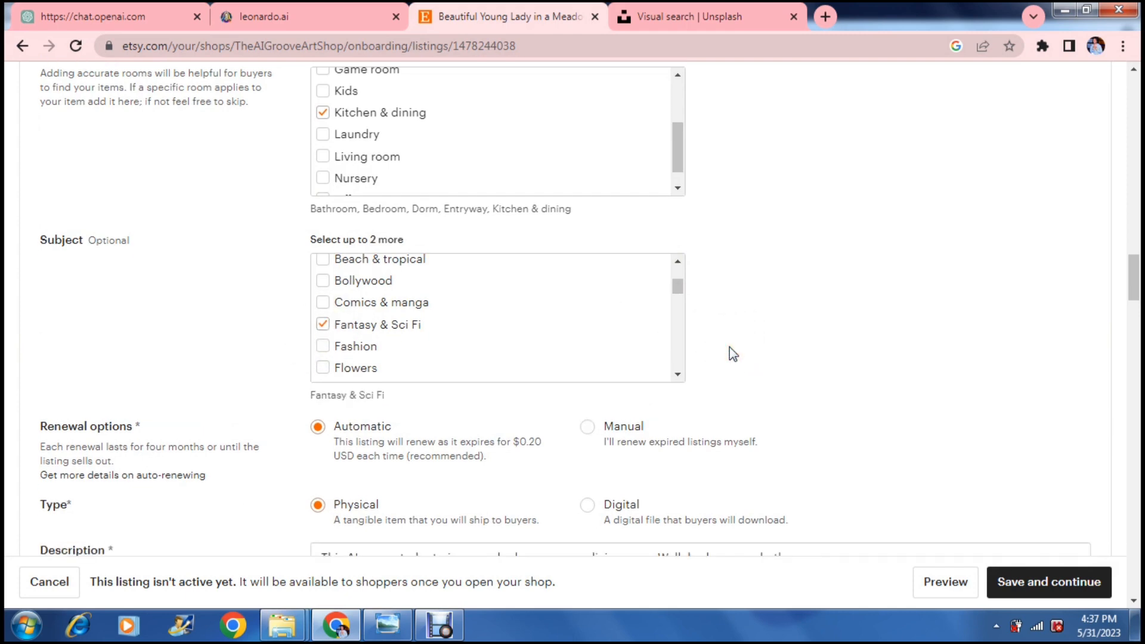
pyautogui.scroll(-2, 732, 353)
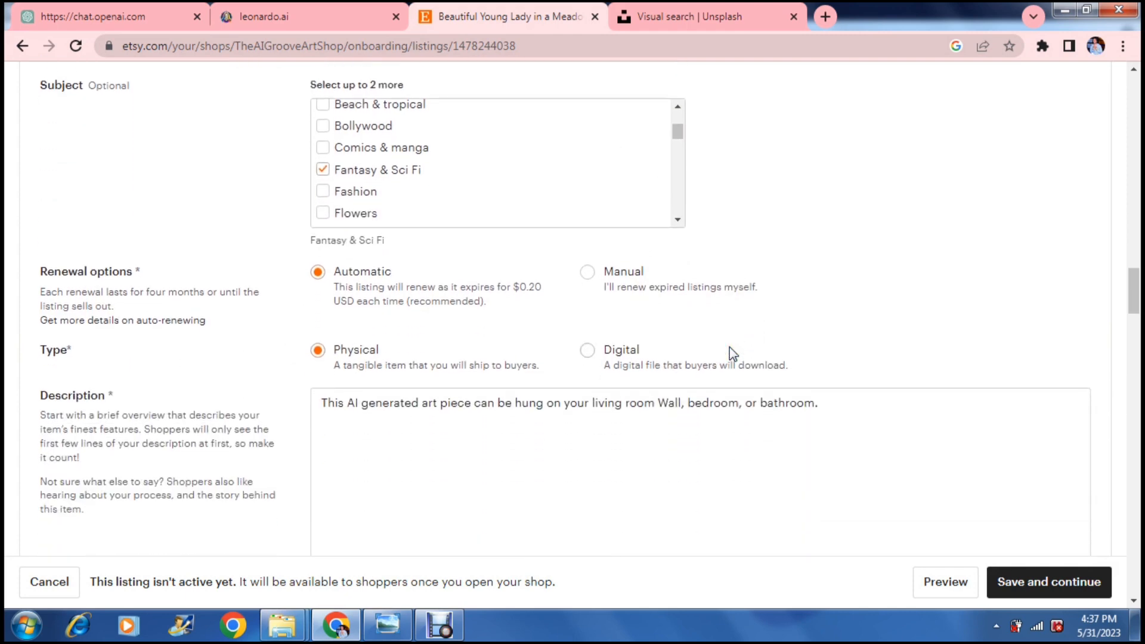
# Step: Dismiss the Windows performance prompt by keeping the current color scheme and not showing the message again
pyautogui.click(797, 280)
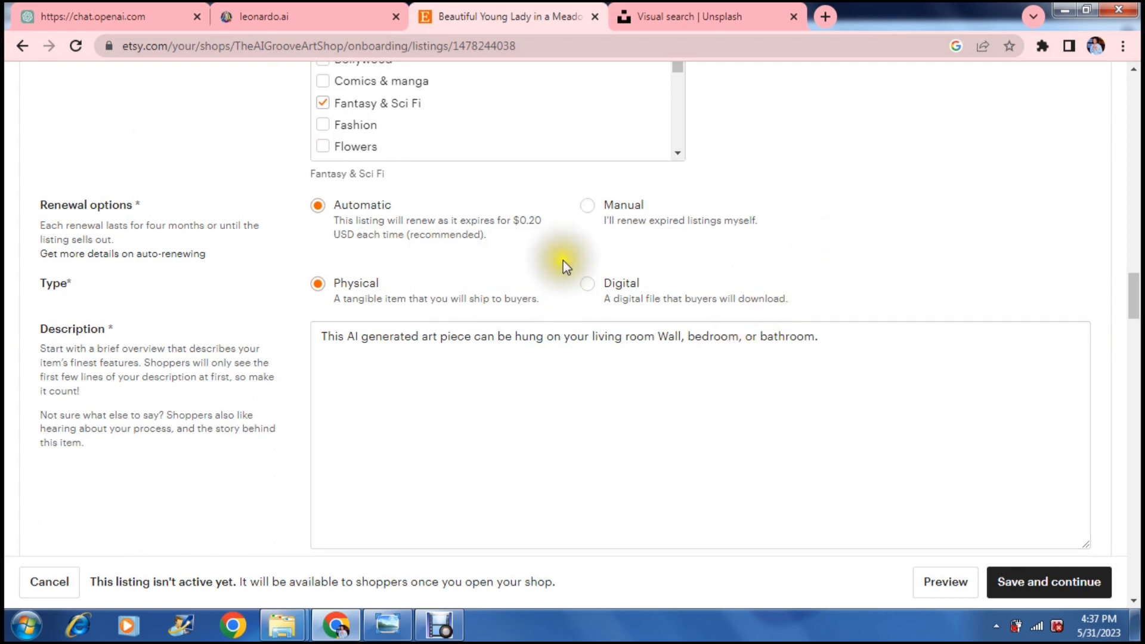
pyautogui.scroll(-1, 828, 227)
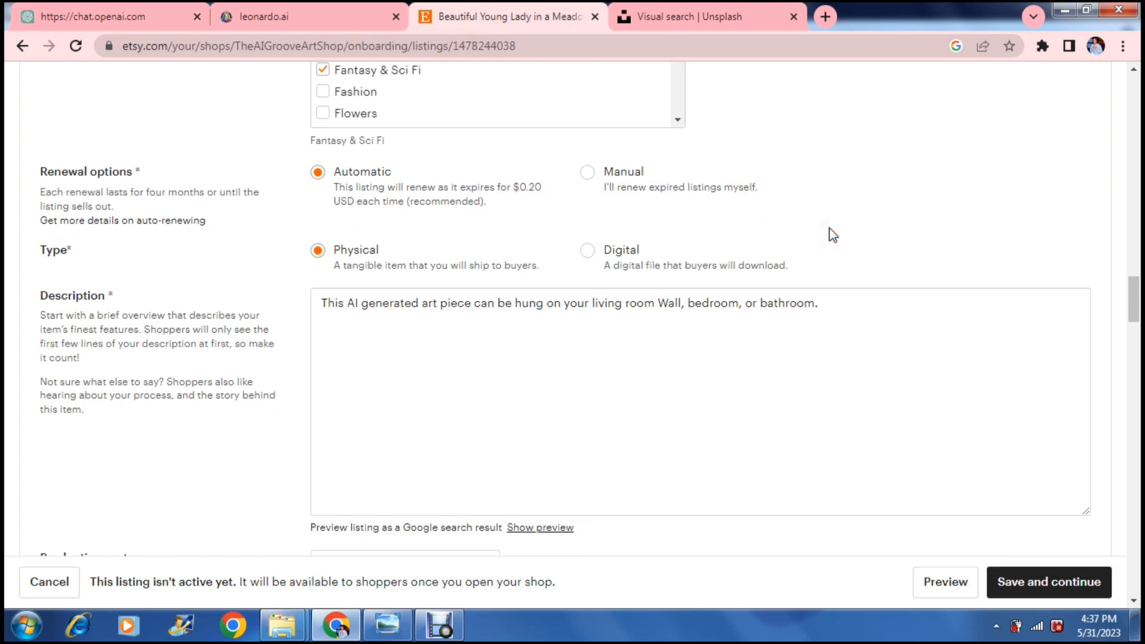
pyautogui.scroll(2, 833, 235)
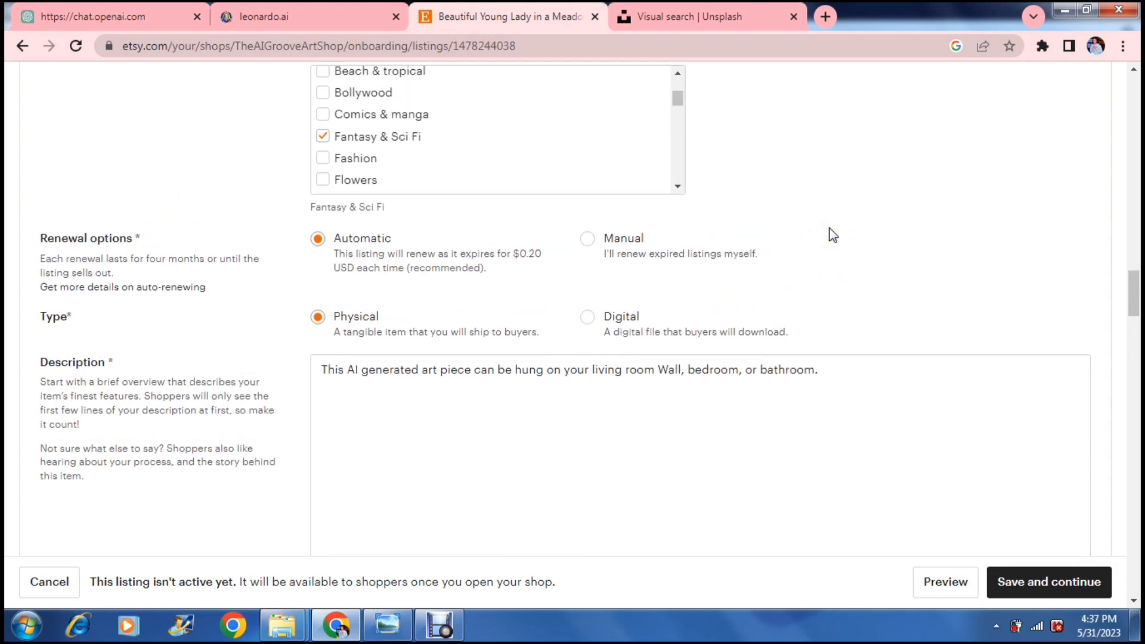
pyautogui.scroll(-3, 833, 234)
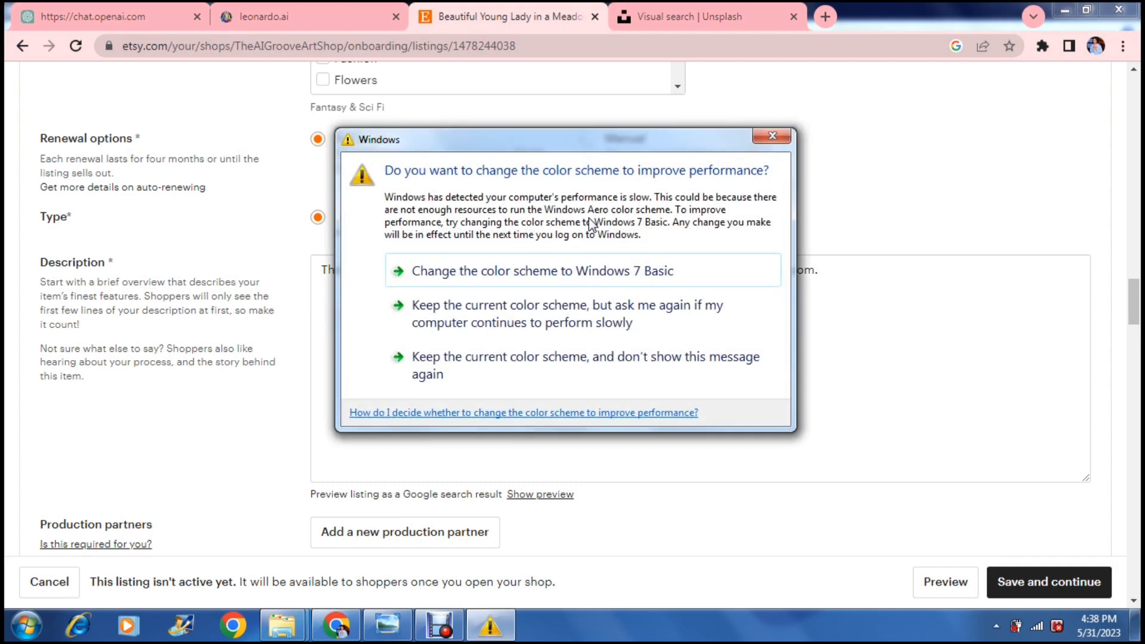
pyautogui.click(515, 364)
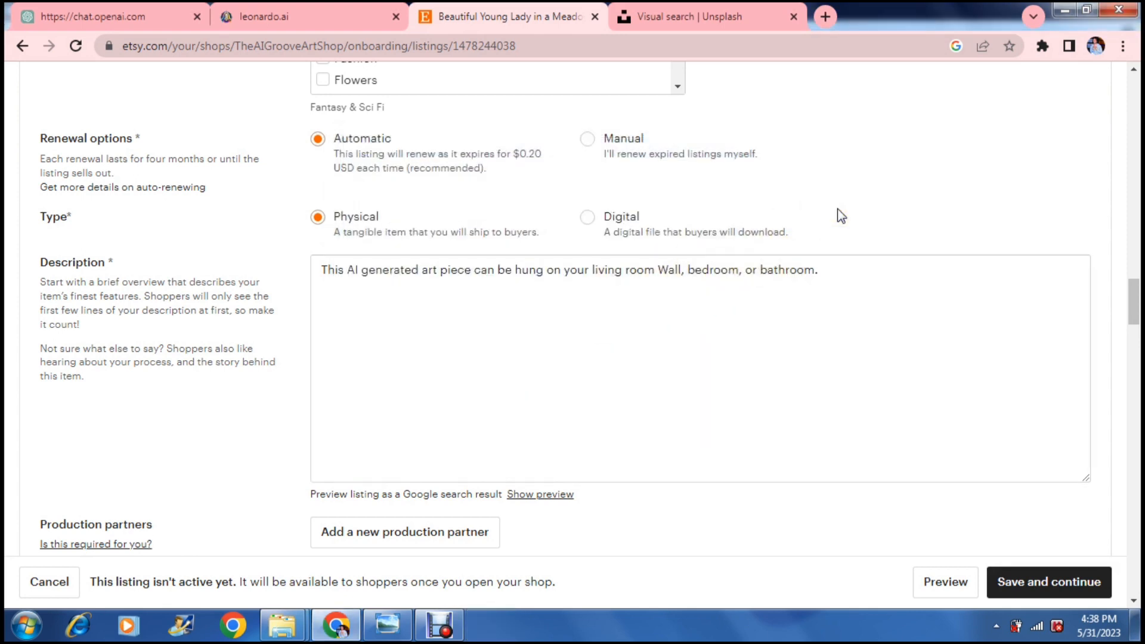
# Step: Choose Physical as the listing's type, keeping the renewal option on Automatic
pyautogui.click(476, 169)
pyautogui.click(318, 217)
pyautogui.click(572, 213)
pyautogui.click(738, 263)
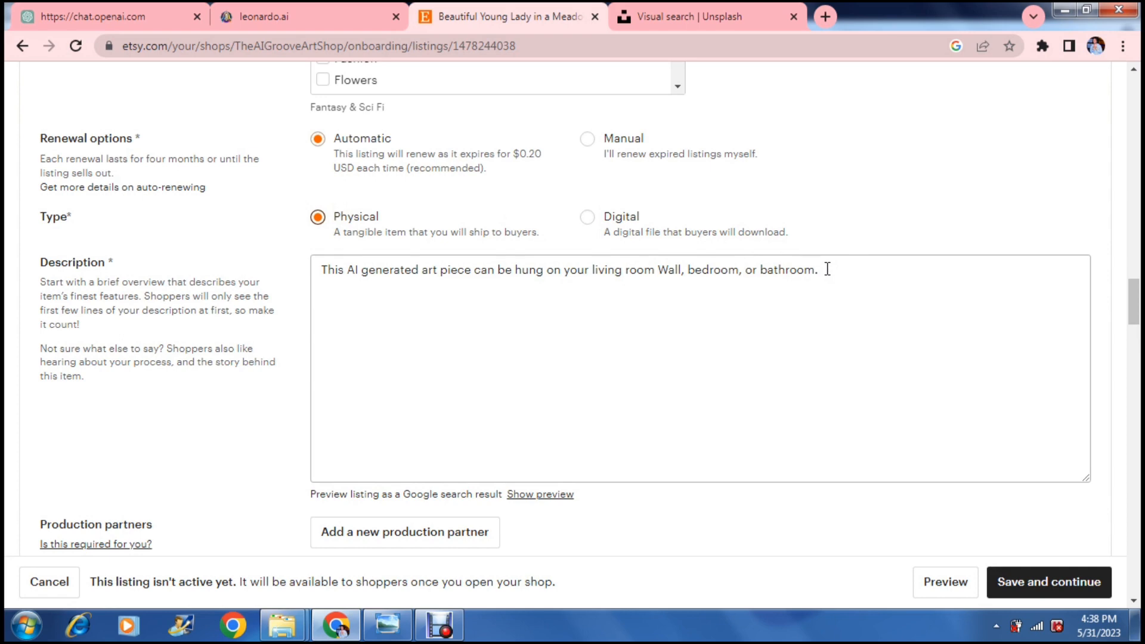
pyautogui.moveTo(826, 269); pyautogui.dragTo(720, 319)
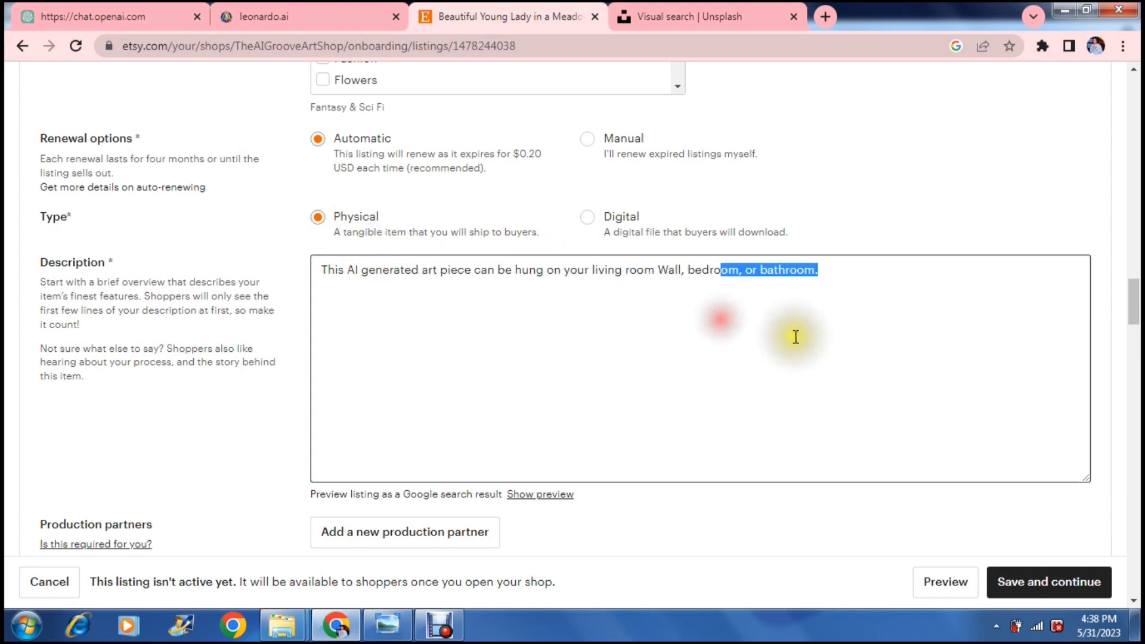
pyautogui.click(917, 354)
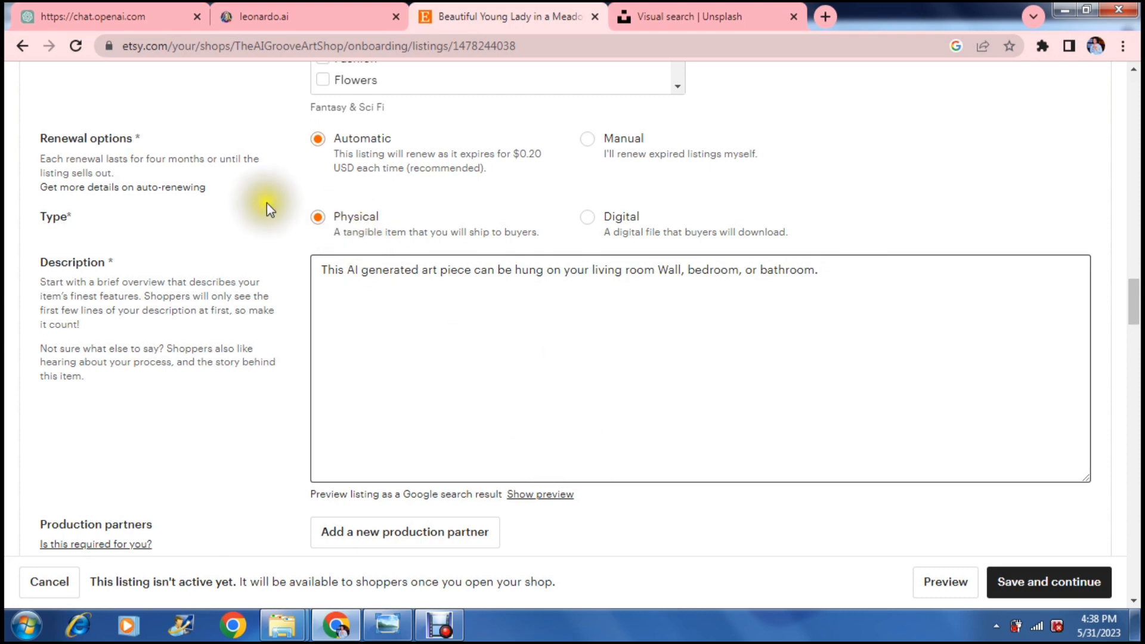
# Step: Switch to ChatGPT and send the prompt "Describe a portrait of a young lady"
pyautogui.click(116, 15)
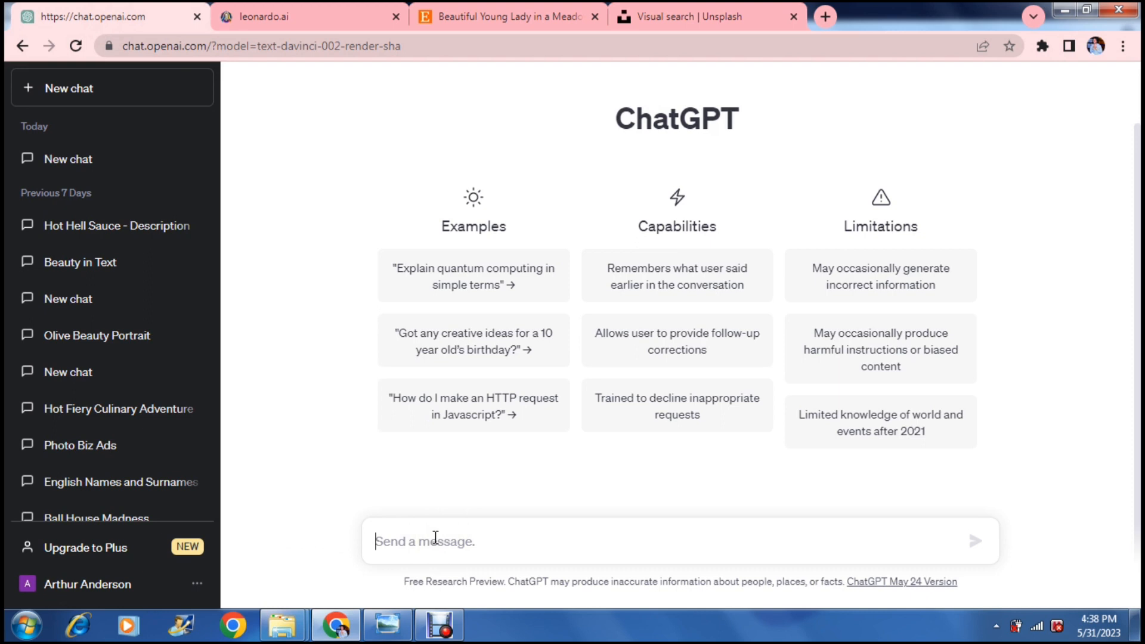
pyautogui.write('Describe a portrait of a young lady')
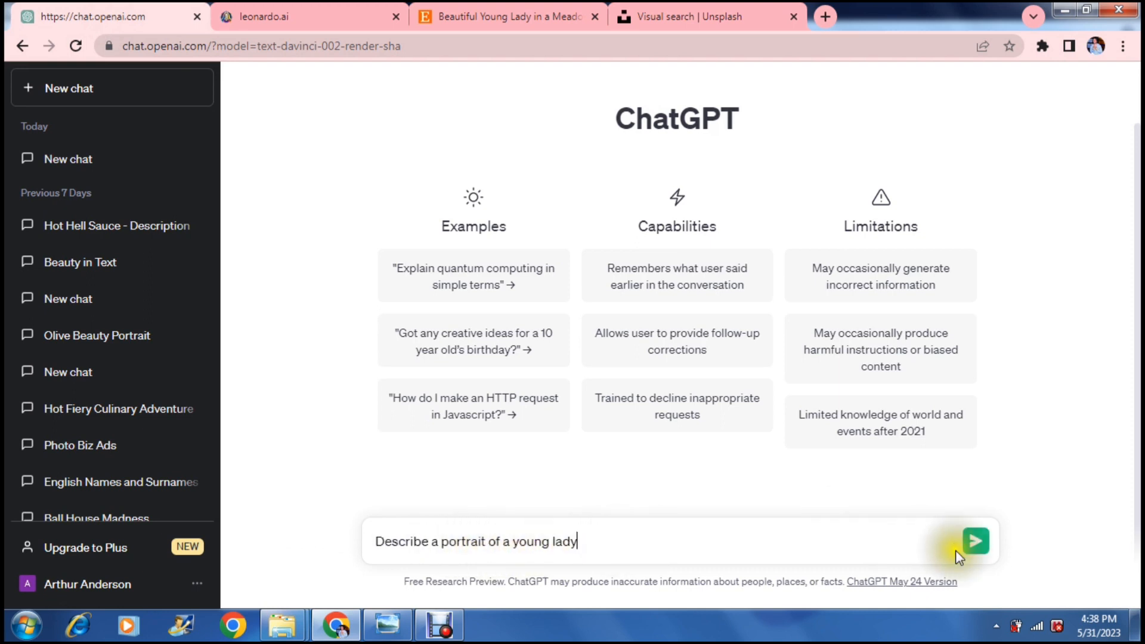
pyautogui.click(976, 543)
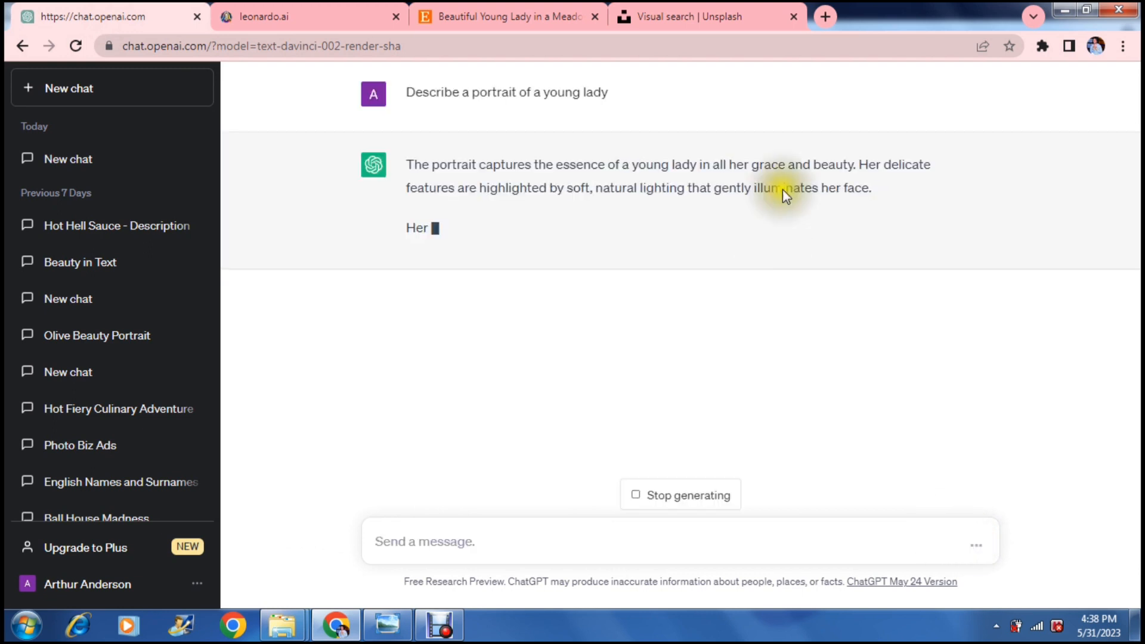
pyautogui.click(527, 22)
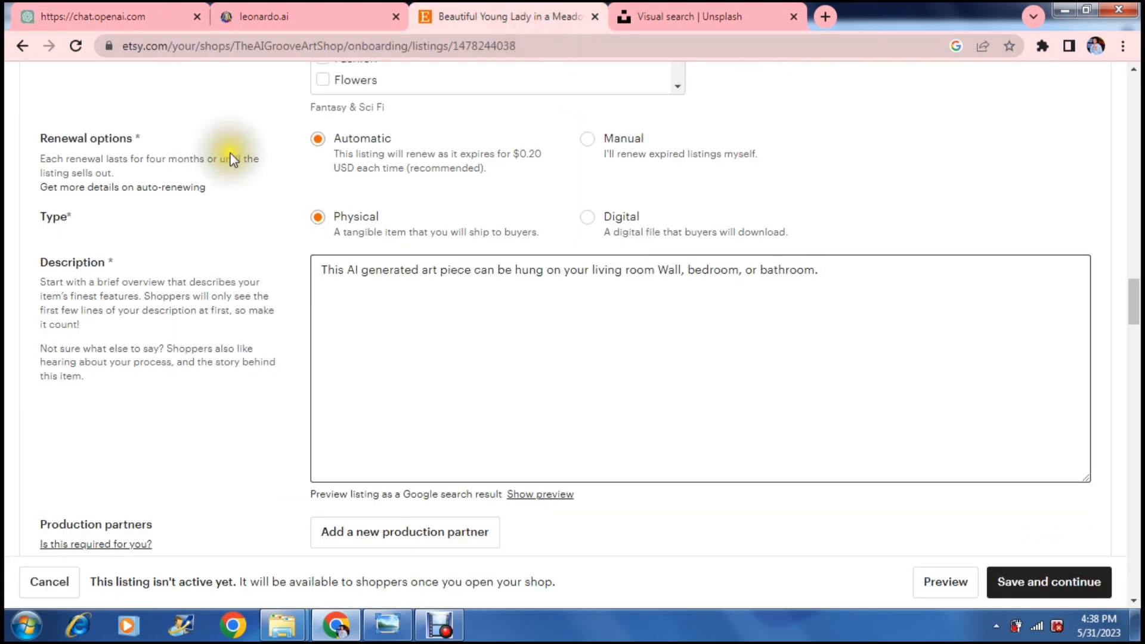
pyautogui.click(151, 22)
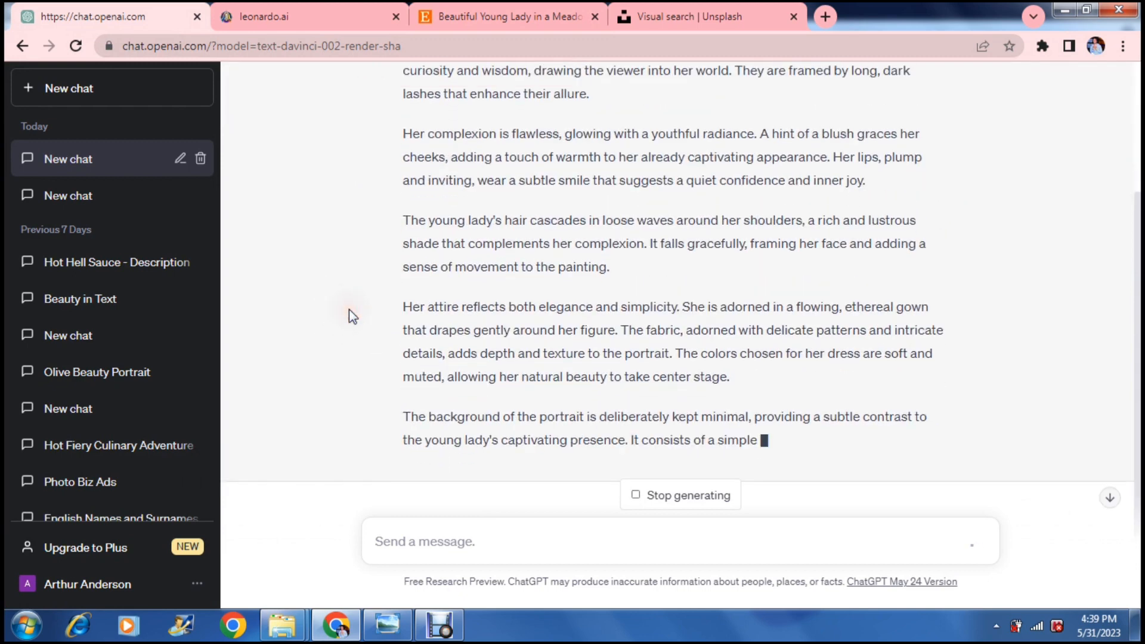
# Step: Read through ChatGPT's portrait description and copy the whole response
pyautogui.scroll(3, 349, 309)
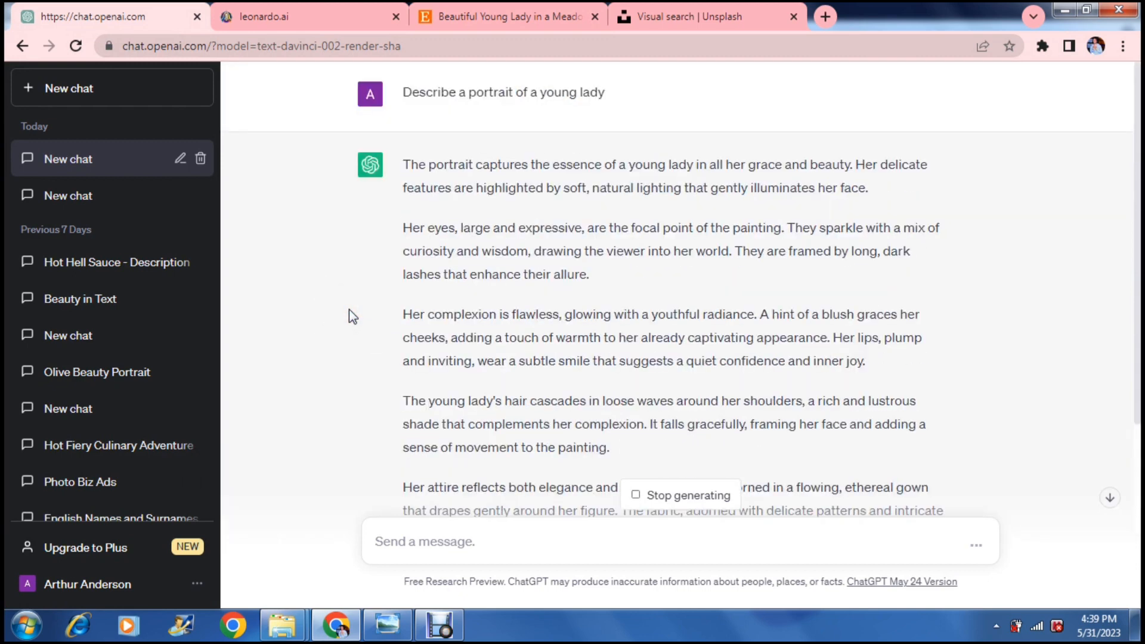
pyautogui.scroll(-2, 370, 317)
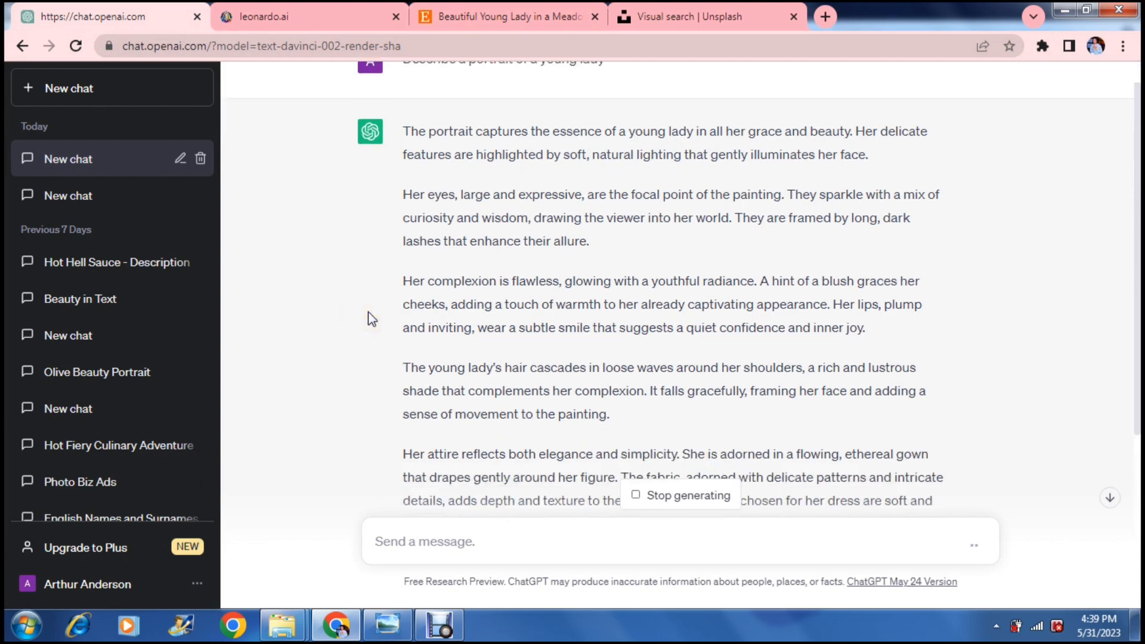
pyautogui.scroll(-4, 369, 319)
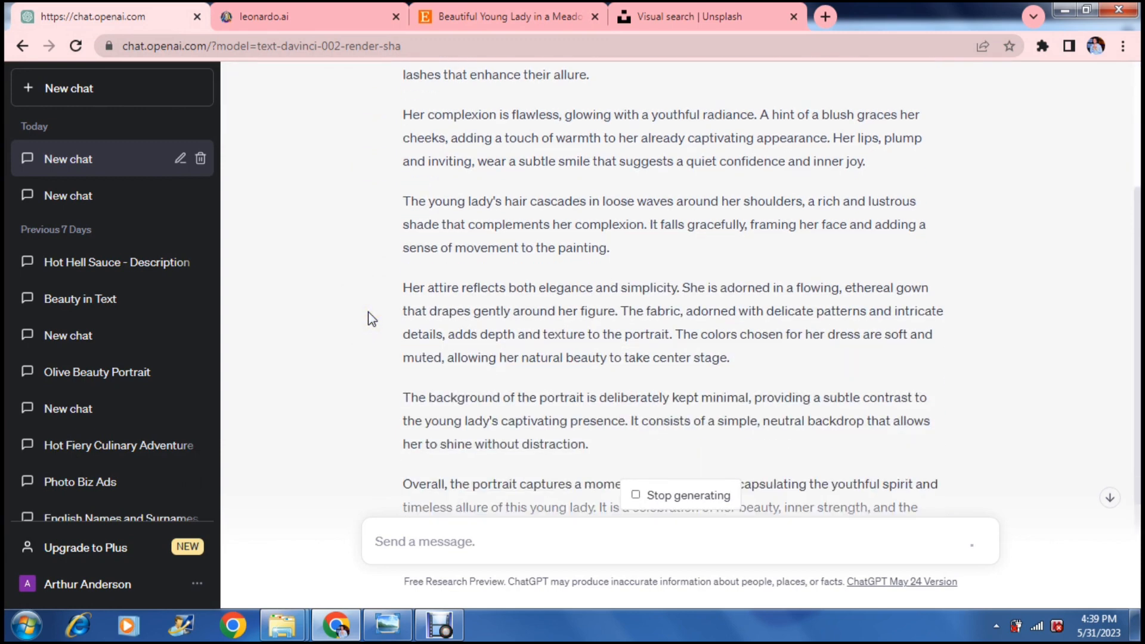
pyautogui.scroll(-1, 370, 319)
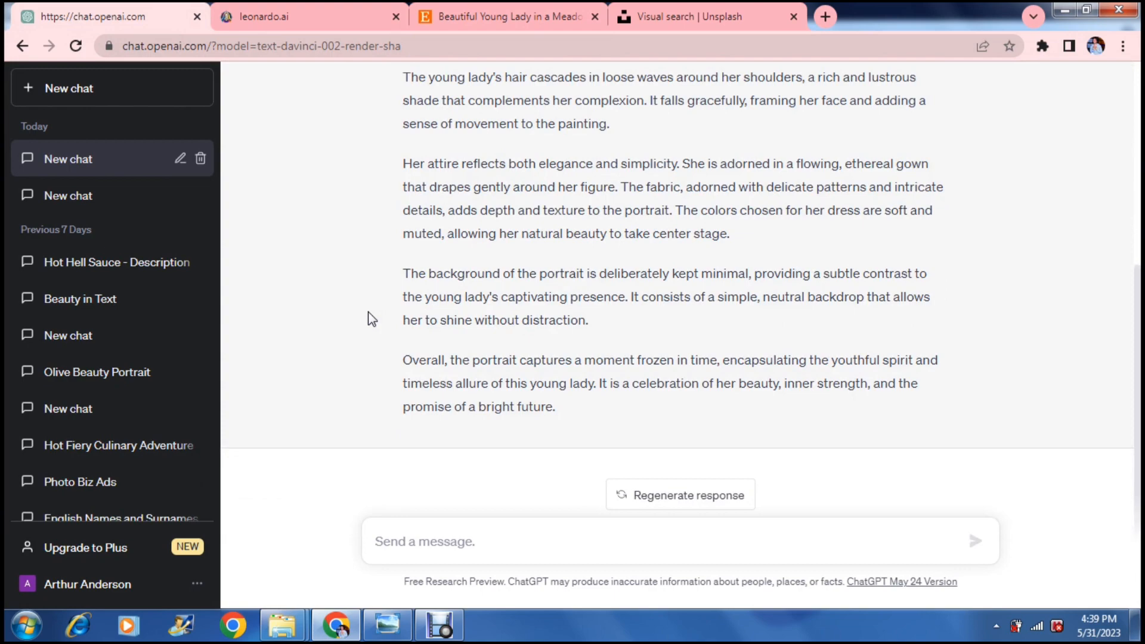
pyautogui.scroll(6, 370, 319)
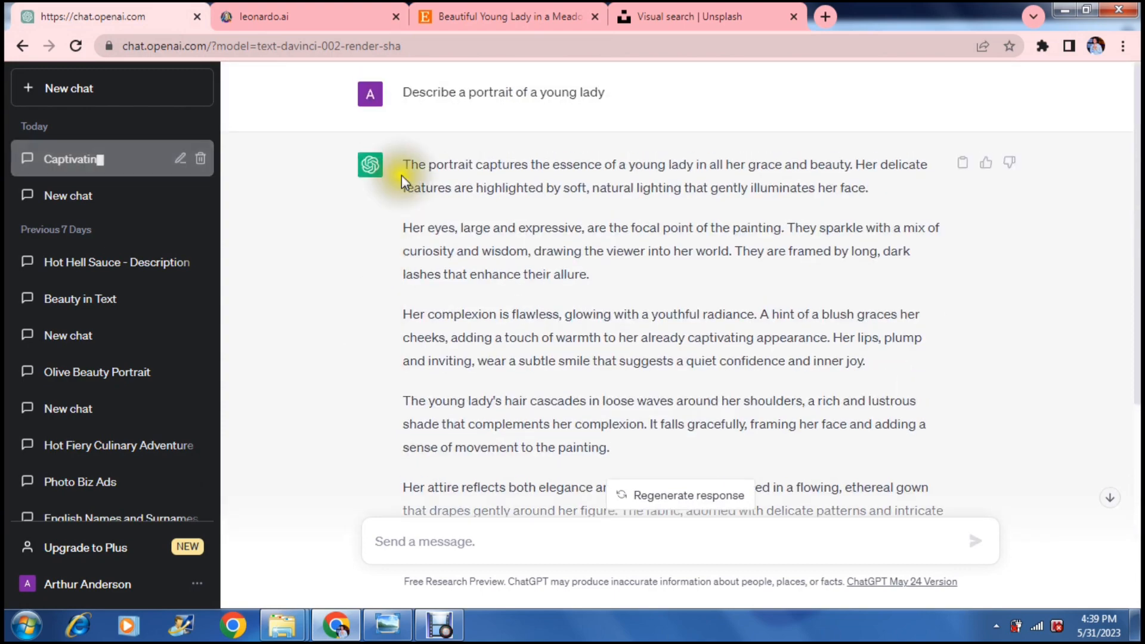
pyautogui.moveTo(402, 174); pyautogui.dragTo(581, 474)
pyautogui.rightClick(504, 354)
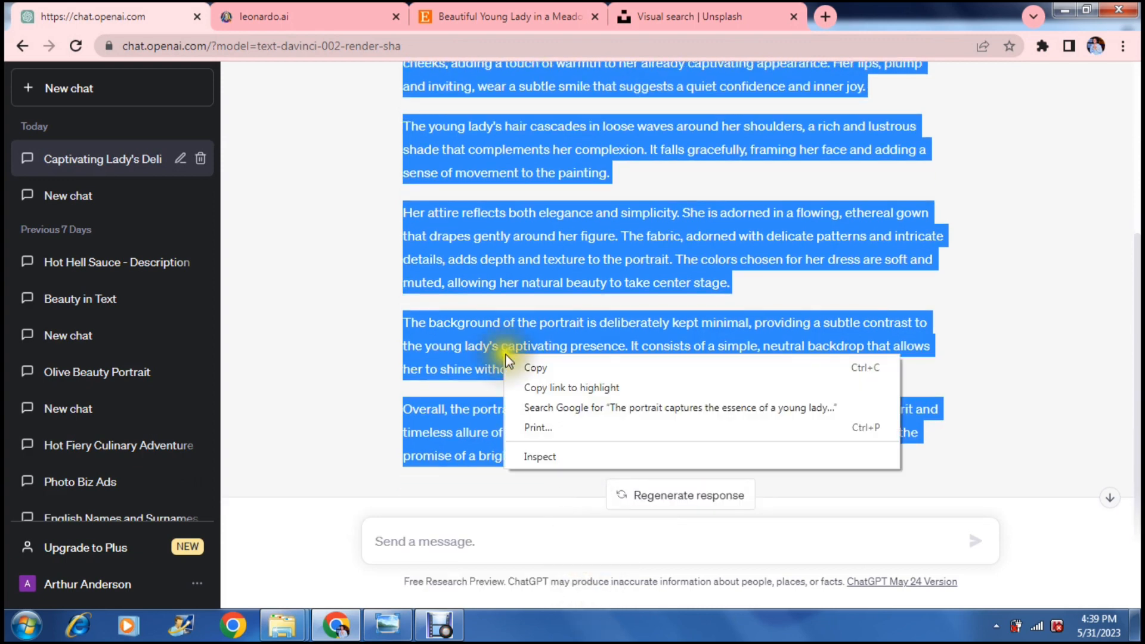
pyautogui.click(534, 368)
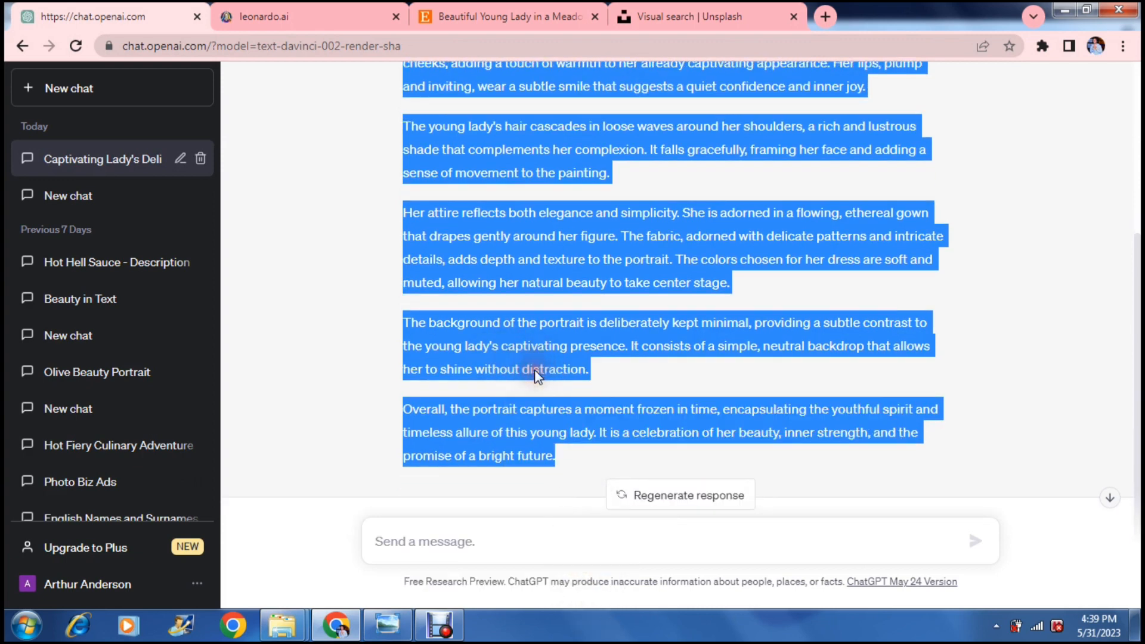
# Step: Switch back to the Etsy listing and replace its description text with the copied portrait description
pyautogui.click(492, 18)
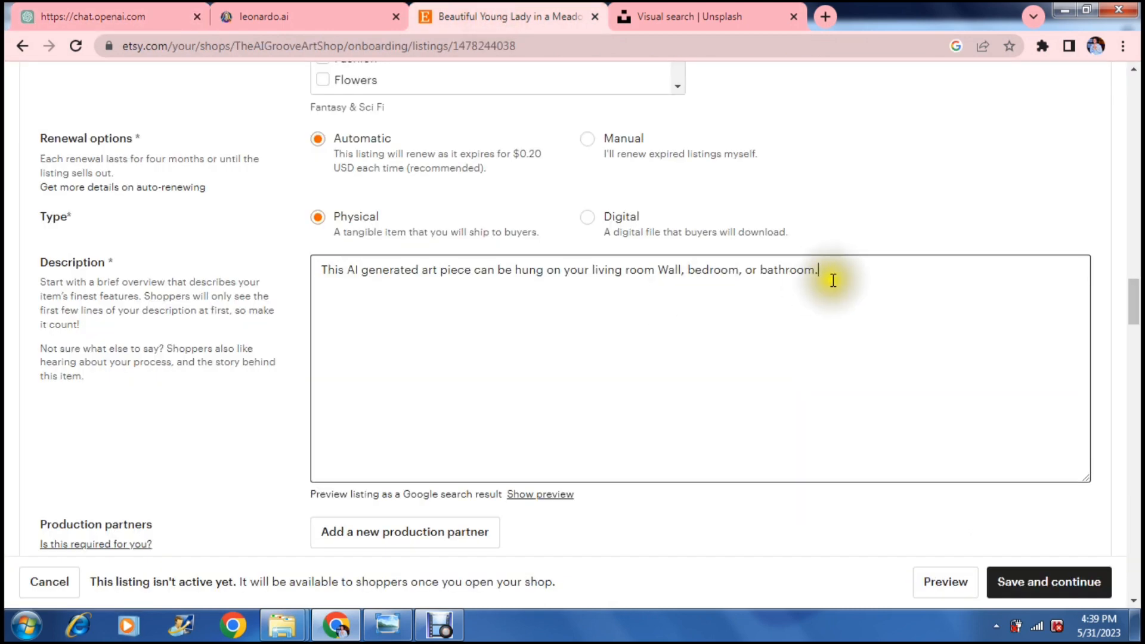
pyautogui.moveTo(850, 276); pyautogui.dragTo(292, 272)
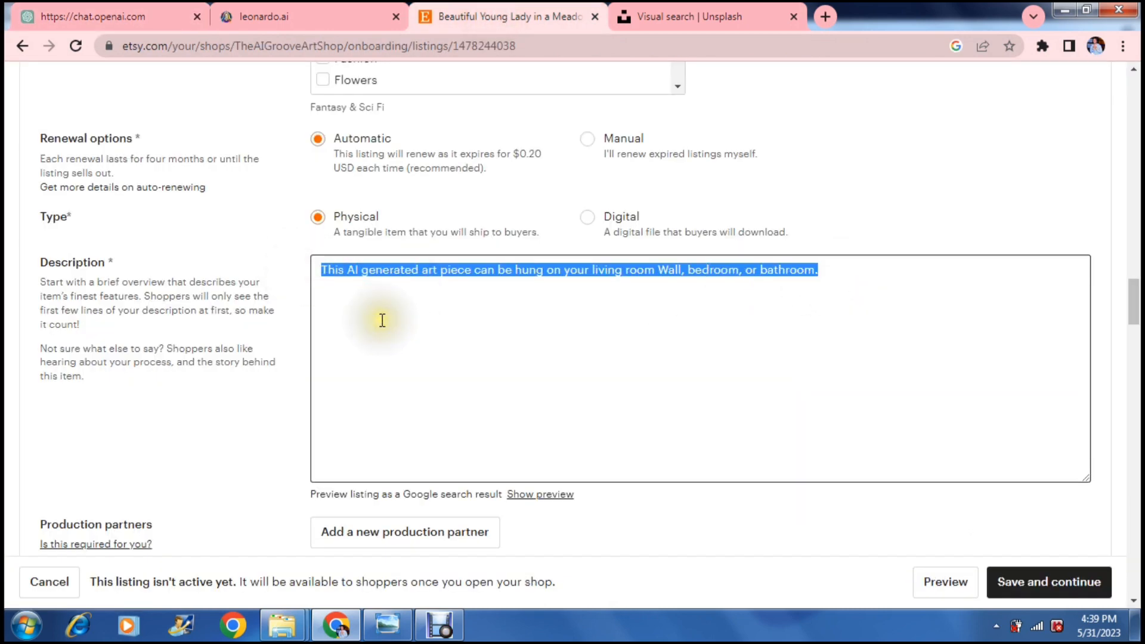
pyautogui.press('BackSpace')
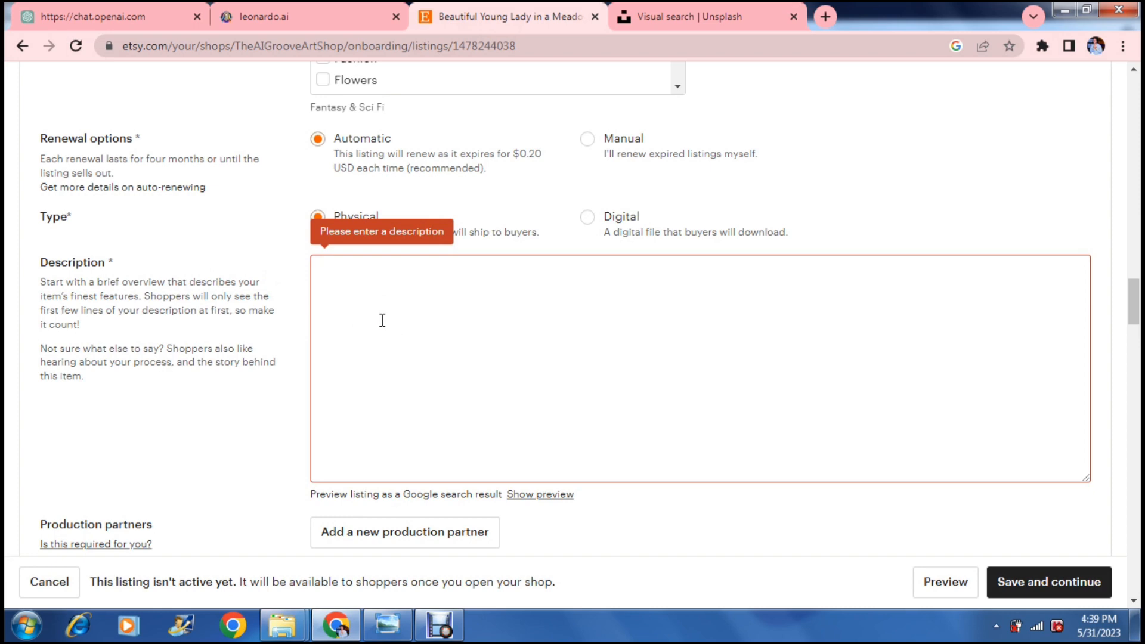
pyautogui.hotkey('ctrl', 'v')
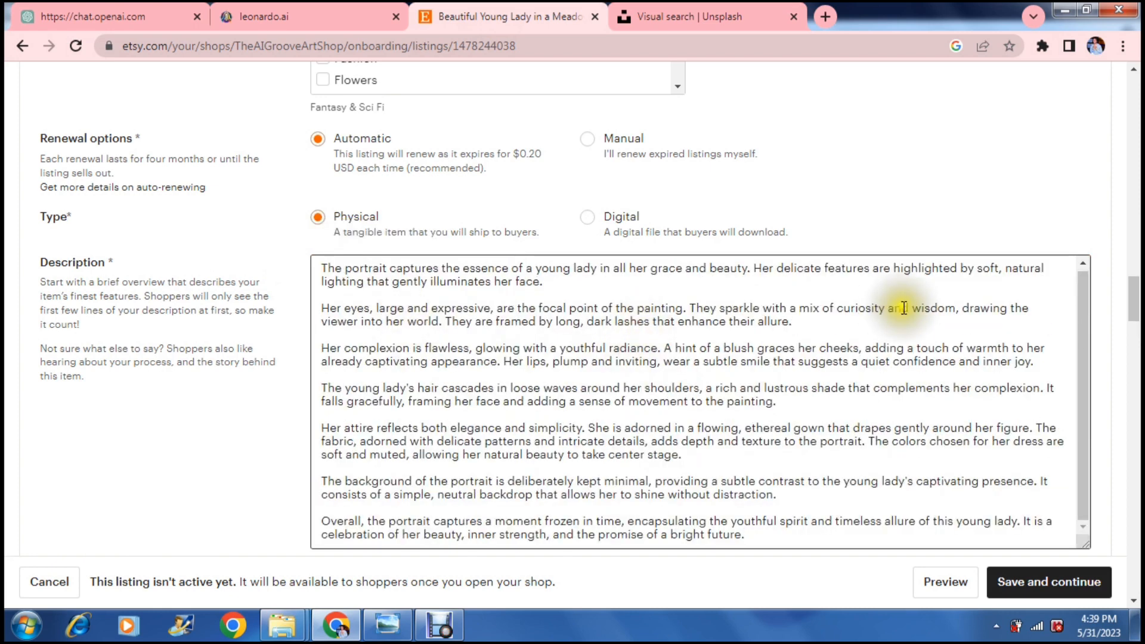
pyautogui.click(950, 221)
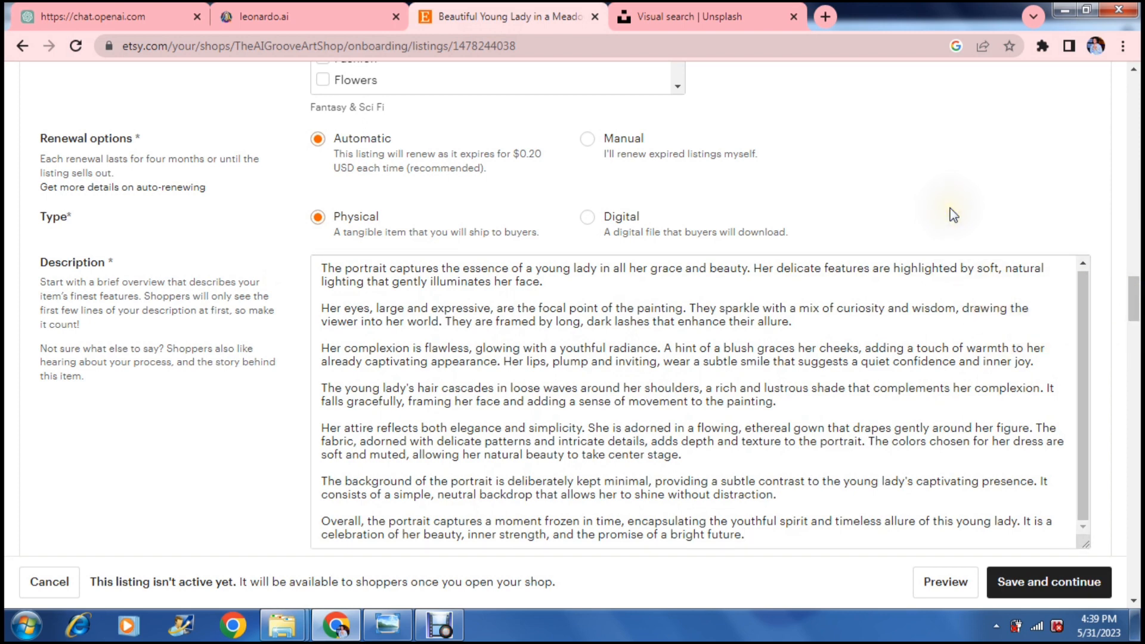
# Step: Review the listing's production partners, section, tags, materials and pricing fields below the description
pyautogui.scroll(-2, 951, 212)
pyautogui.scroll(-3, 951, 213)
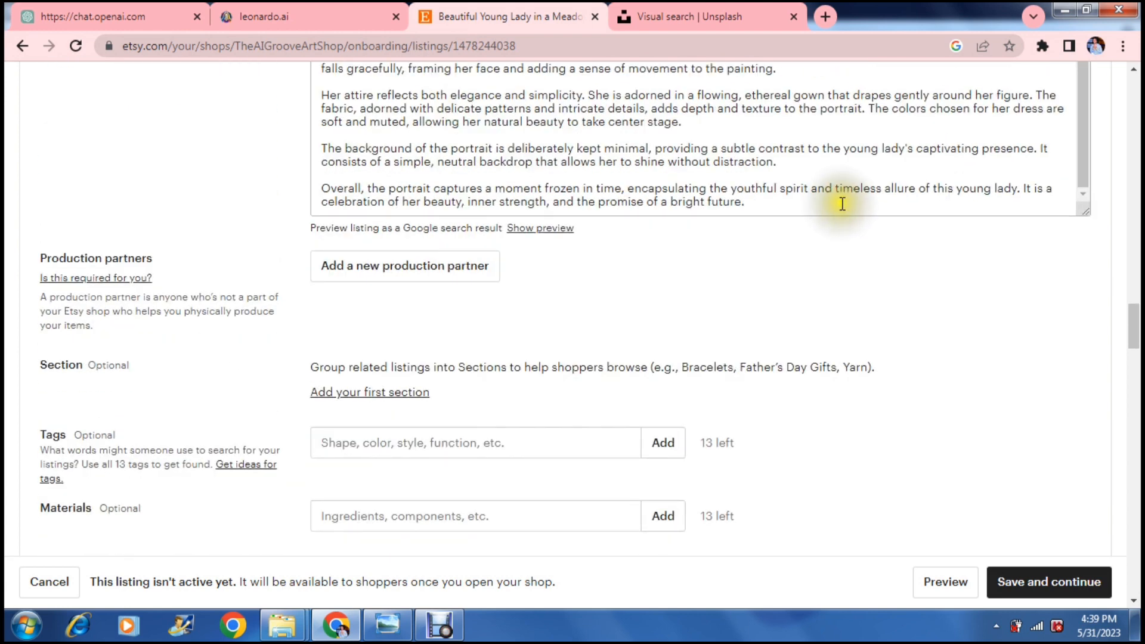
pyautogui.click(576, 290)
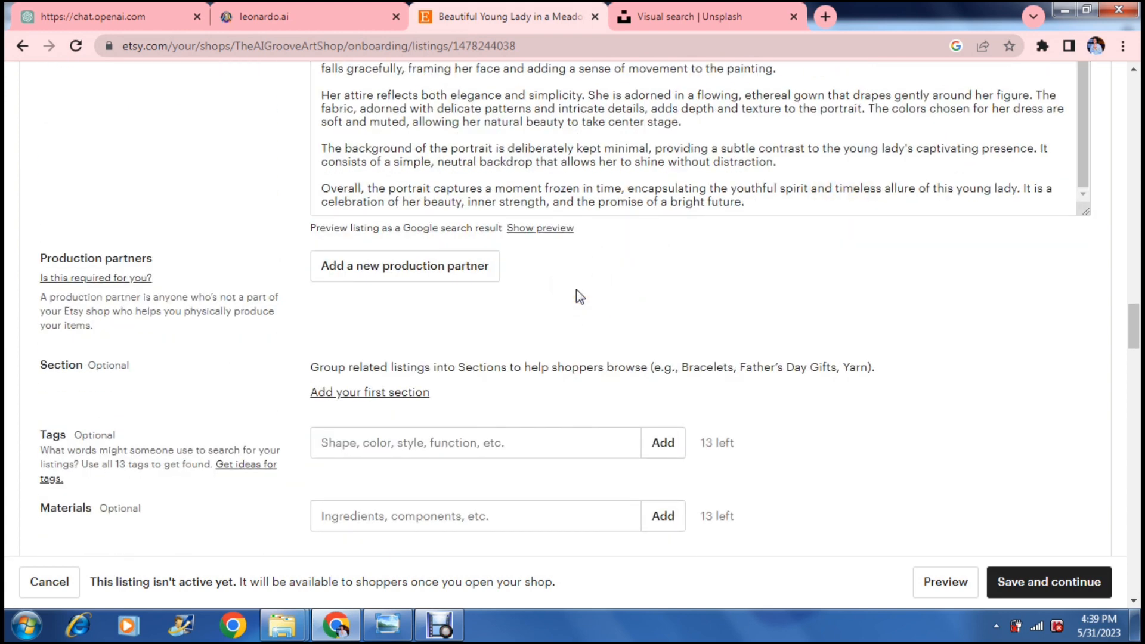
pyautogui.click(1131, 310)
pyautogui.moveTo(1133, 316); pyautogui.dragTo(1136, 335)
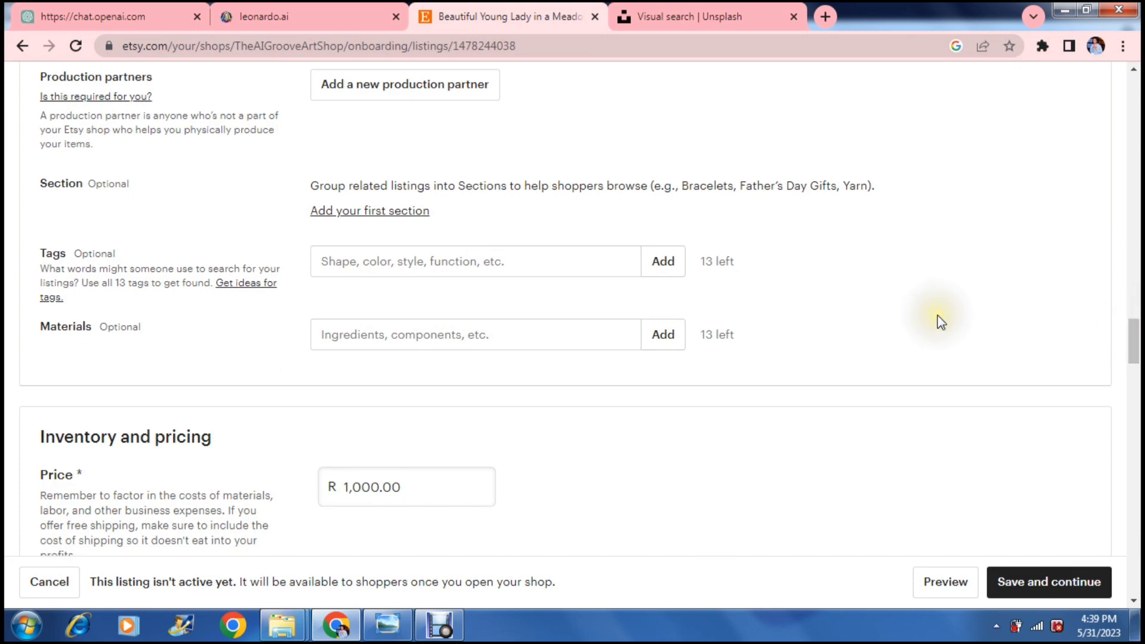
pyautogui.click(481, 261)
pyautogui.click(486, 214)
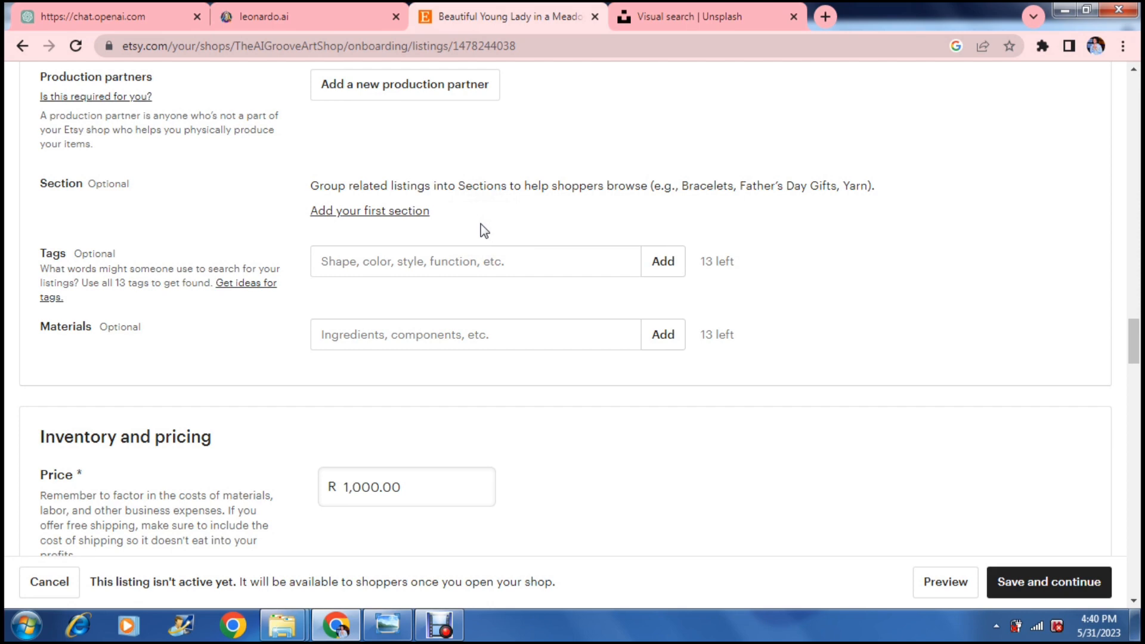
pyautogui.click(483, 230)
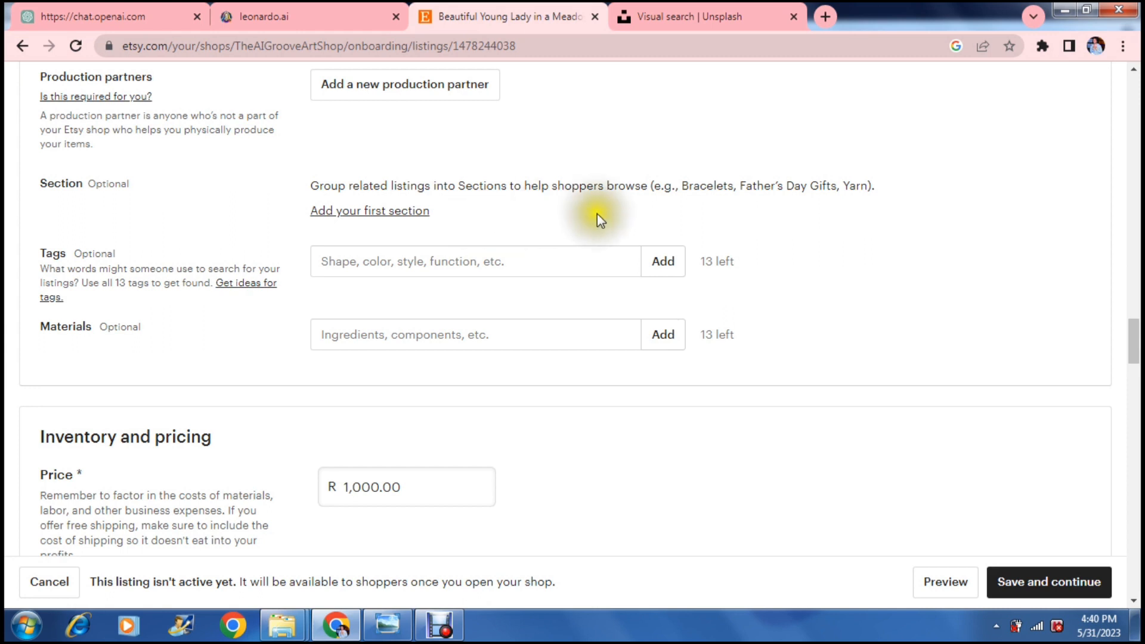
pyautogui.click(803, 275)
pyautogui.scroll(-2, 803, 274)
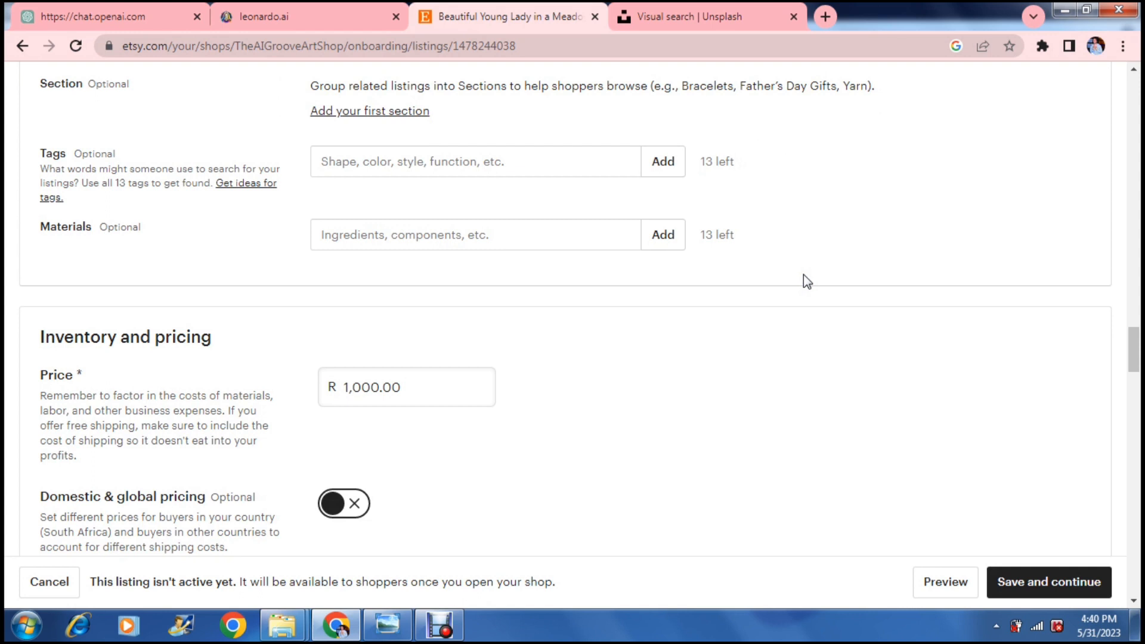
pyautogui.scroll(-3, 803, 275)
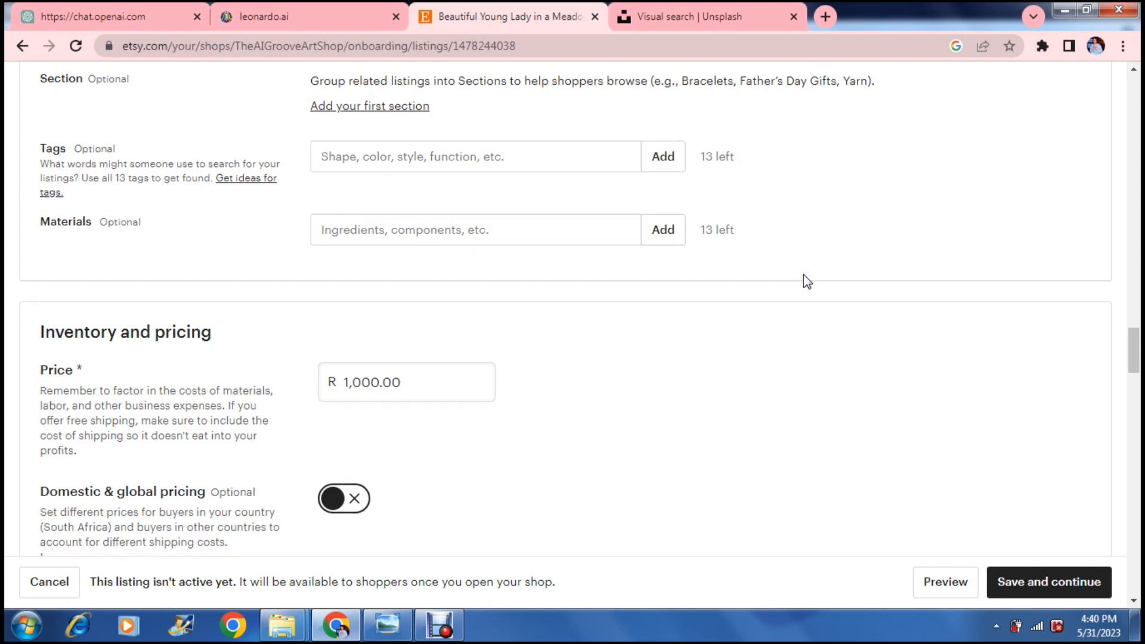
# Step: Review the listing's inventory and pricing fields, with a brief look at the Unsplash visual search page in between
pyautogui.scroll(-3, 803, 275)
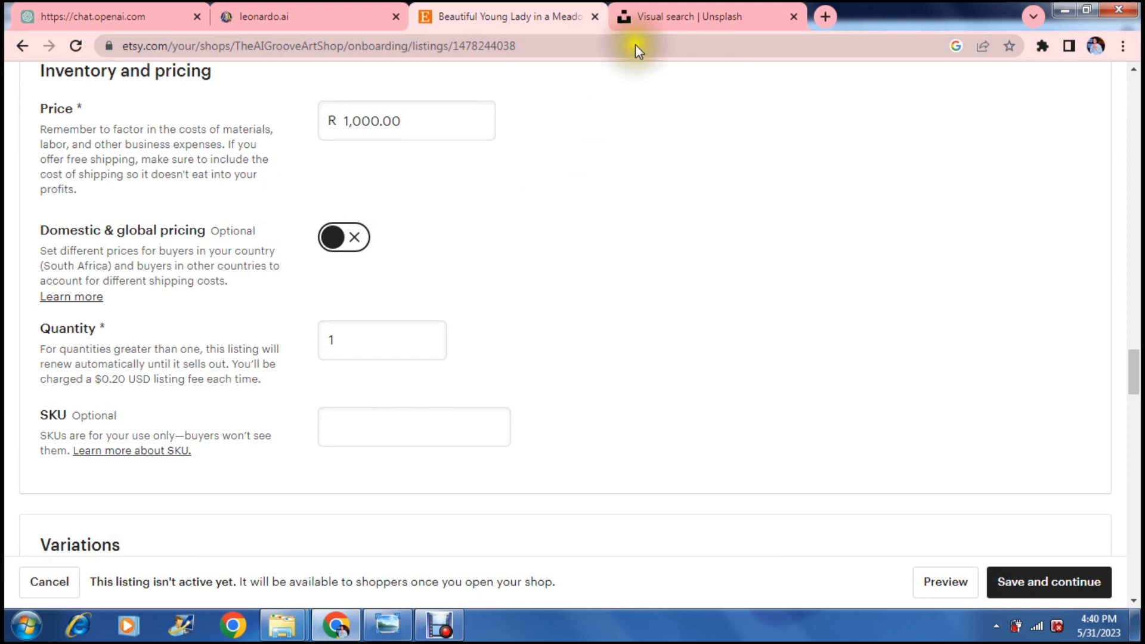
pyautogui.click(666, 15)
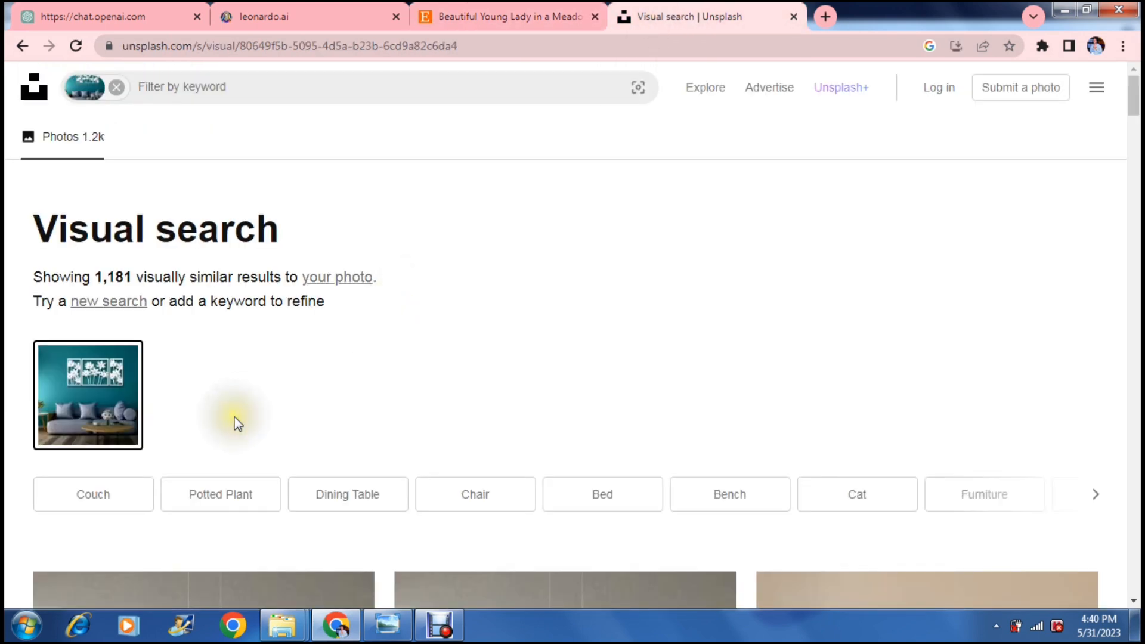
pyautogui.click(506, 9)
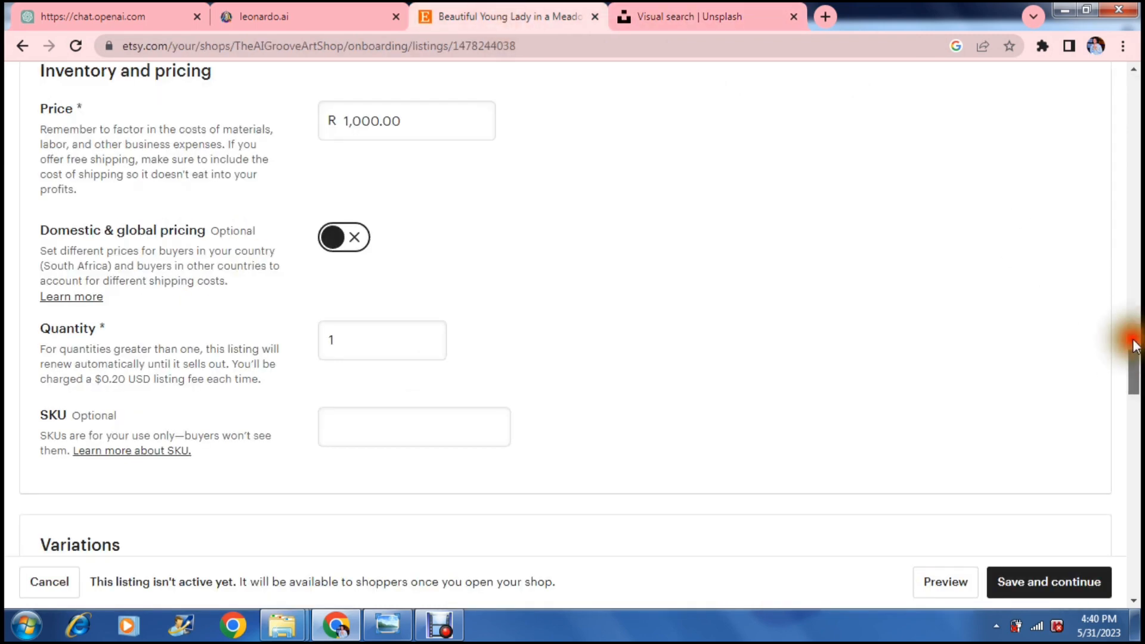
pyautogui.moveTo(1133, 344)
pyautogui.mouseDown()
pyautogui.moveTo(1115, 95)
pyautogui.moveTo(1132, 347)
pyautogui.mouseUp()
pyautogui.moveTo(1133, 364); pyautogui.dragTo(1134, 367)
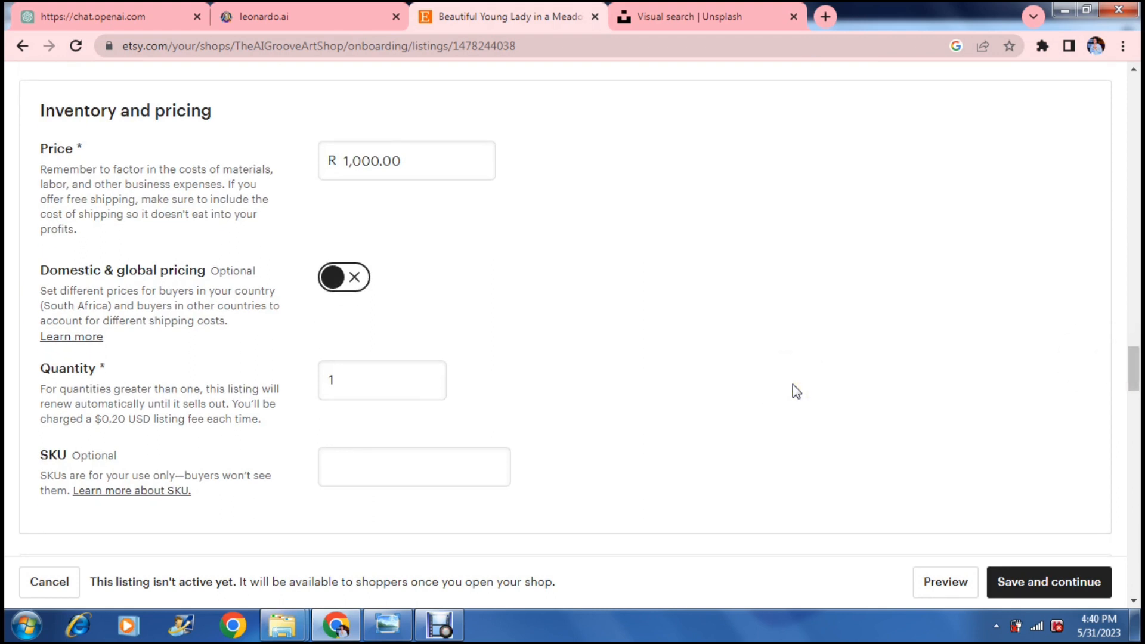
# Step: Switch to Leonardo.Ai and look over the two generated meadow images and the image generation settings
pyautogui.click(337, 12)
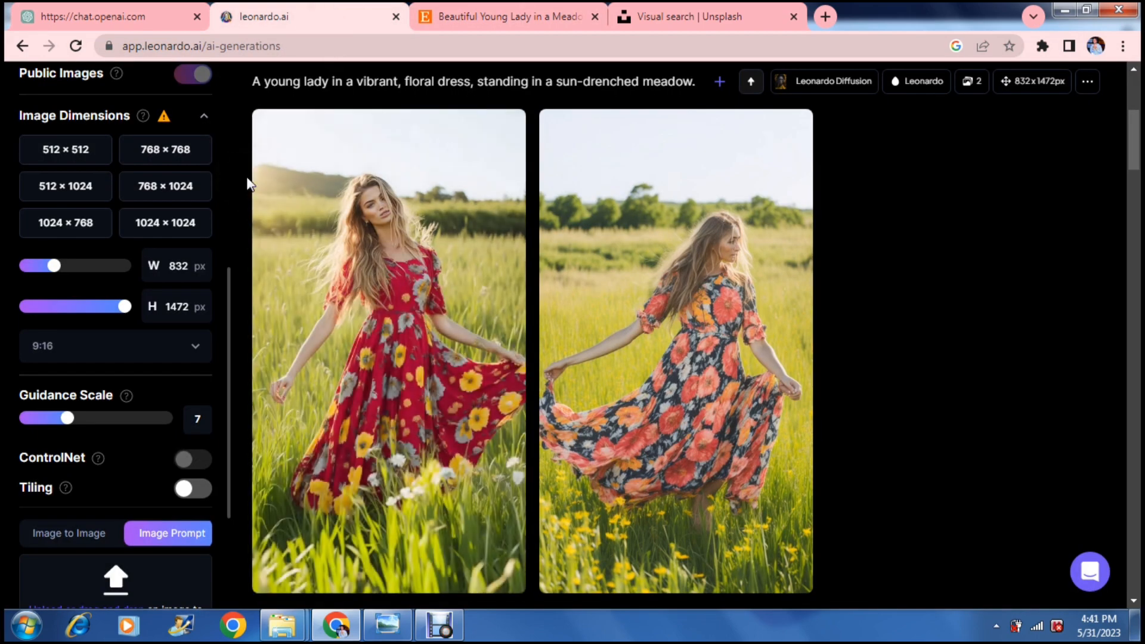
pyautogui.moveTo(676, 294)
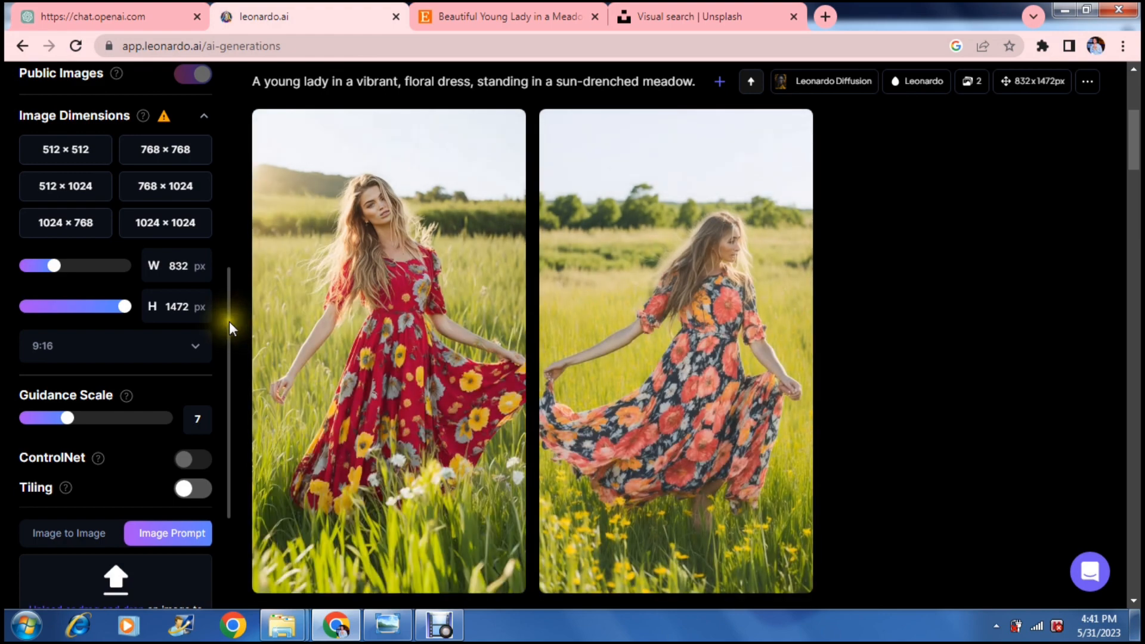
pyautogui.moveTo(229, 321); pyautogui.dragTo(218, 112)
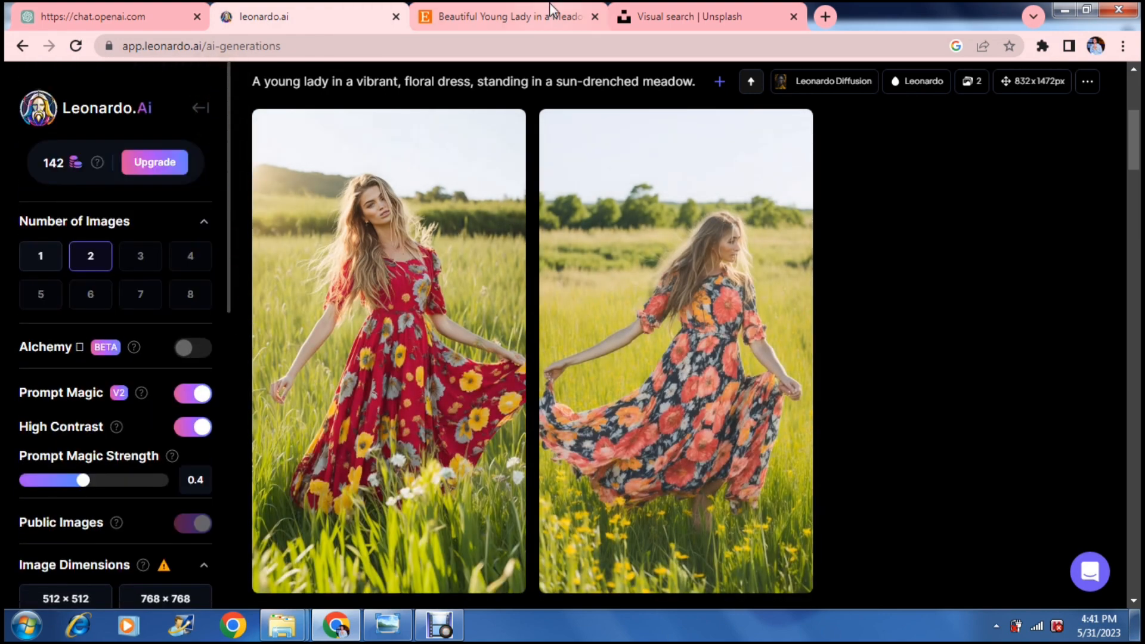
# Step: Switch back to the Etsy listing and re-enter its price as R 1000
pyautogui.click(552, 14)
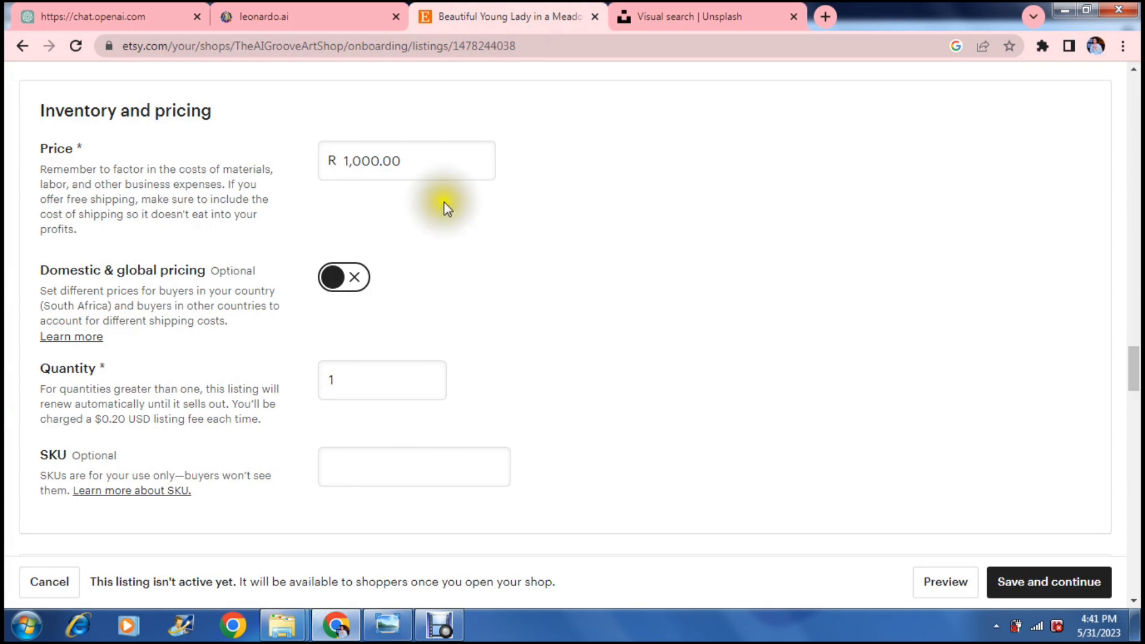
pyautogui.doubleClick(424, 163)
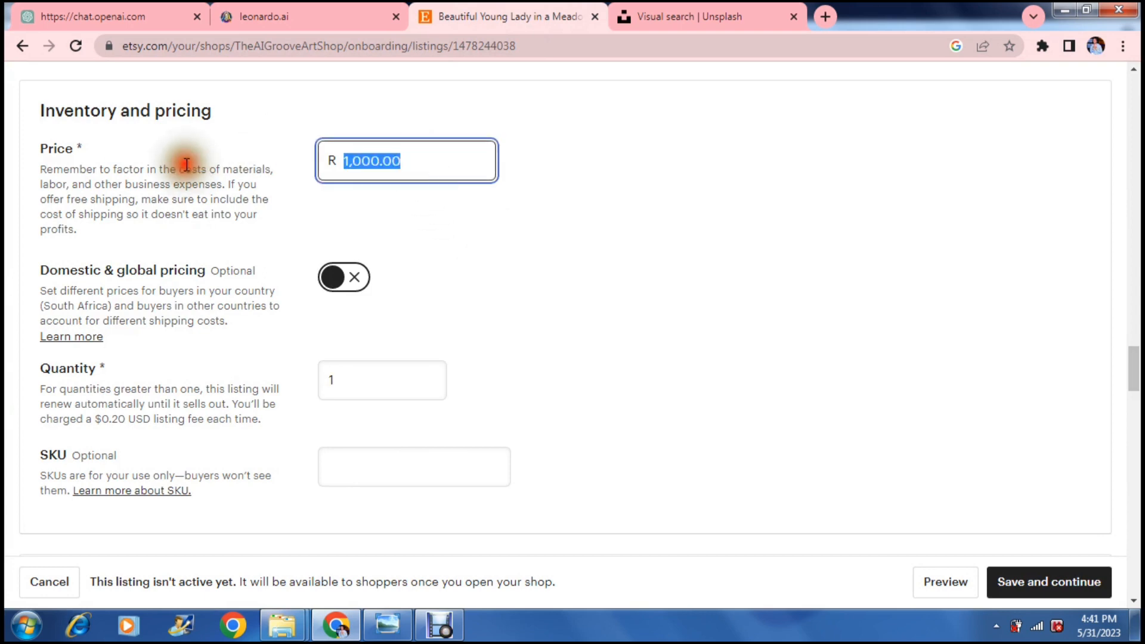
pyautogui.press('BackSpace')
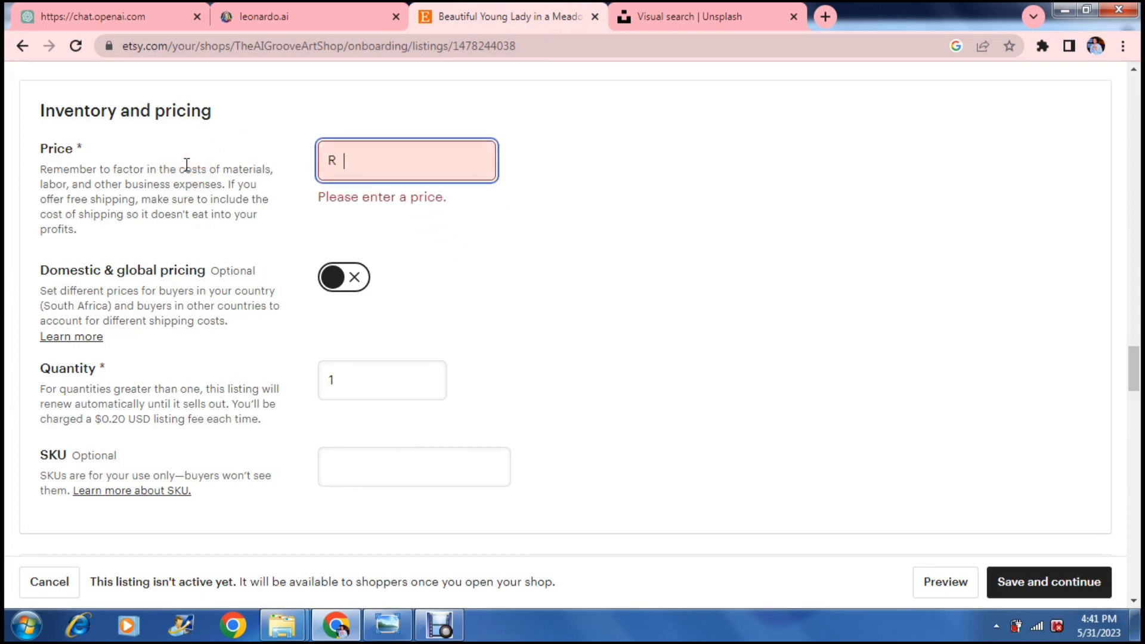
pyautogui.write('1000')
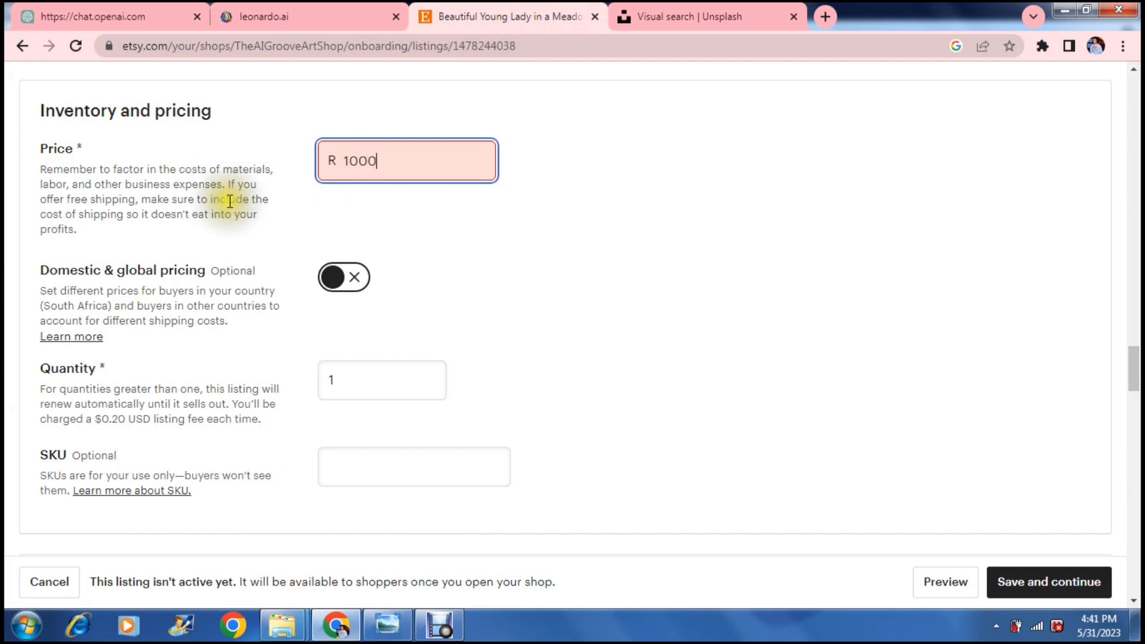
pyautogui.click(479, 289)
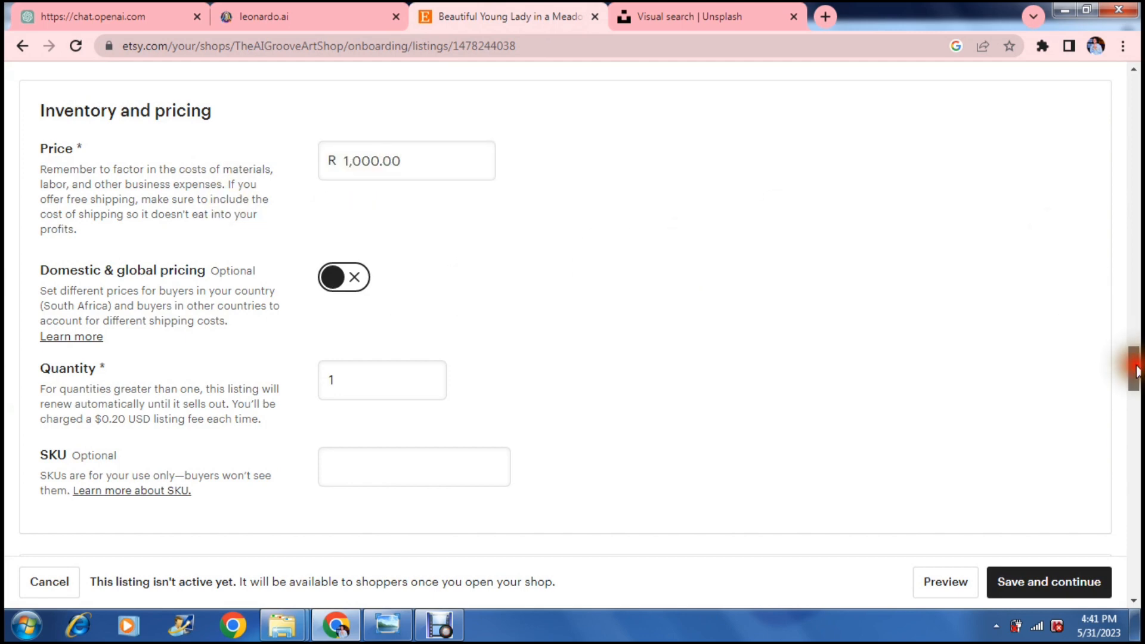
# Step: Review the listing's variations, shipping, customs and returns sections, and return to the photos and shop setup progress at the start
pyautogui.moveTo(1134, 366); pyautogui.dragTo(1139, 378)
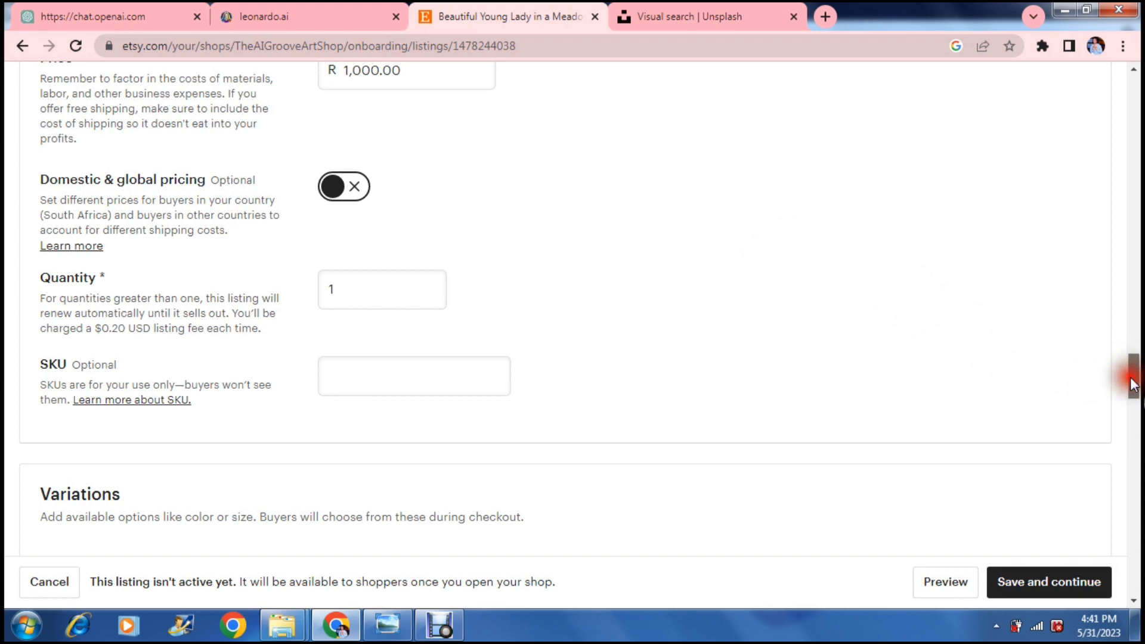
pyautogui.moveTo(1130, 379); pyautogui.dragTo(1139, 513)
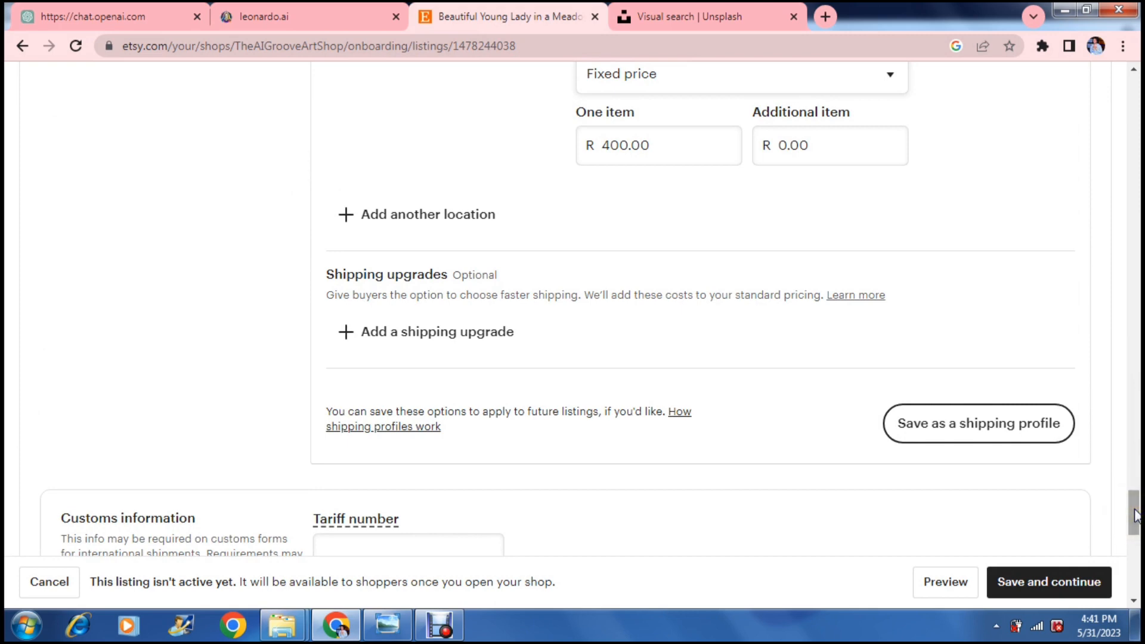
pyautogui.moveTo(1135, 515); pyautogui.dragTo(1137, 578)
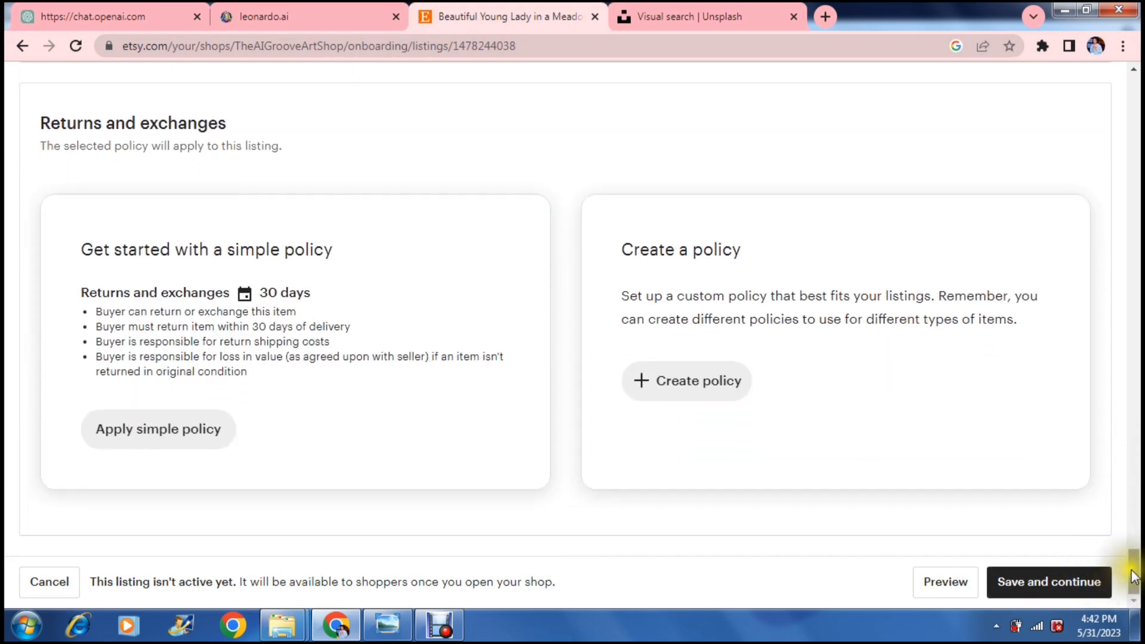
pyautogui.moveTo(1133, 576); pyautogui.dragTo(1115, 74)
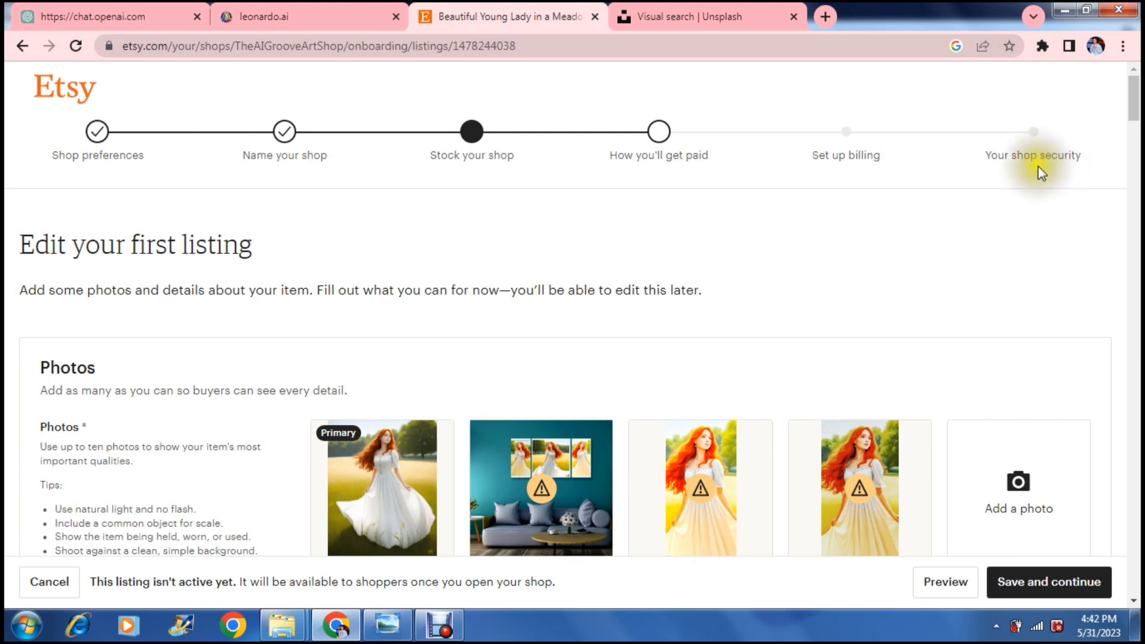
pyautogui.click(370, 247)
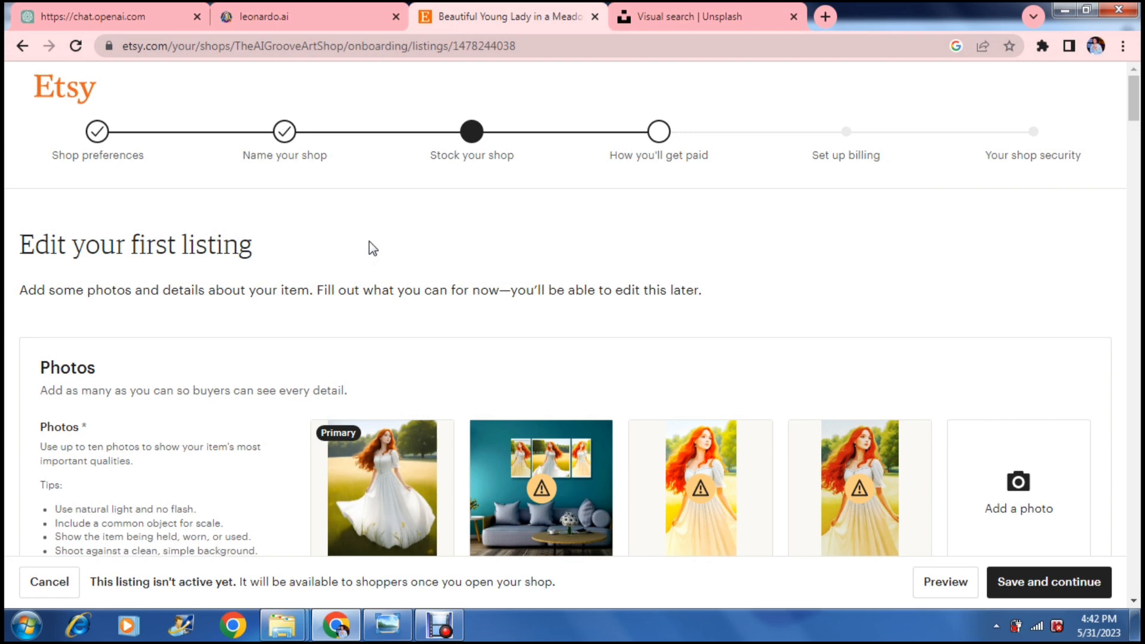
# Step: Revisit the Unsplash search, the Leonardo.Ai images and the ChatGPT portrait description, and return to the Etsy listing
pyautogui.click(675, 17)
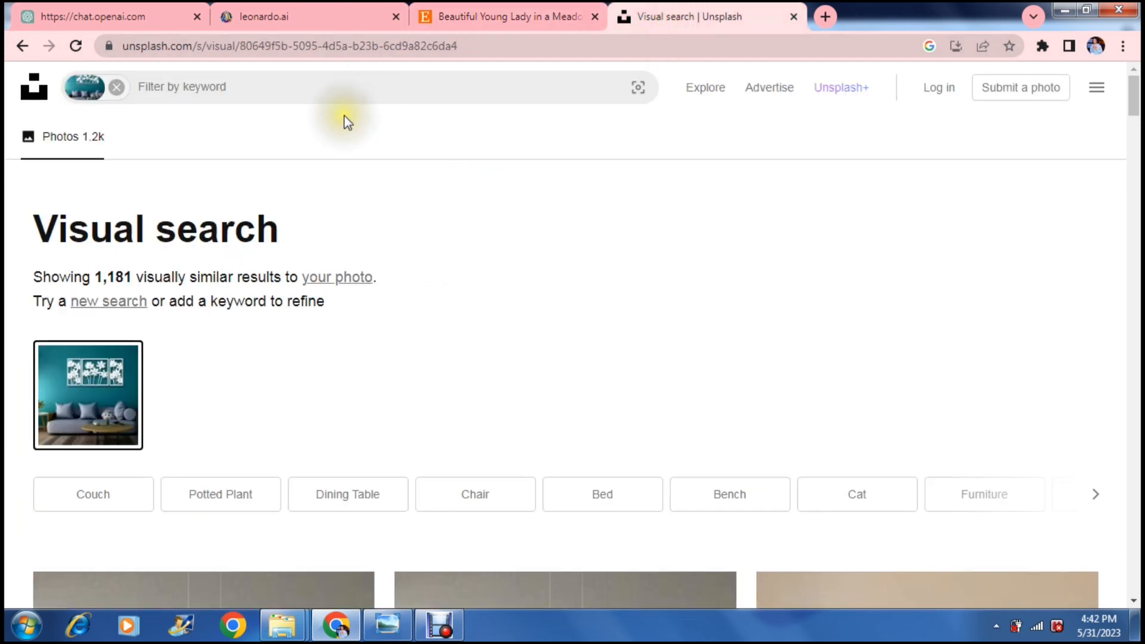
pyautogui.click(460, 13)
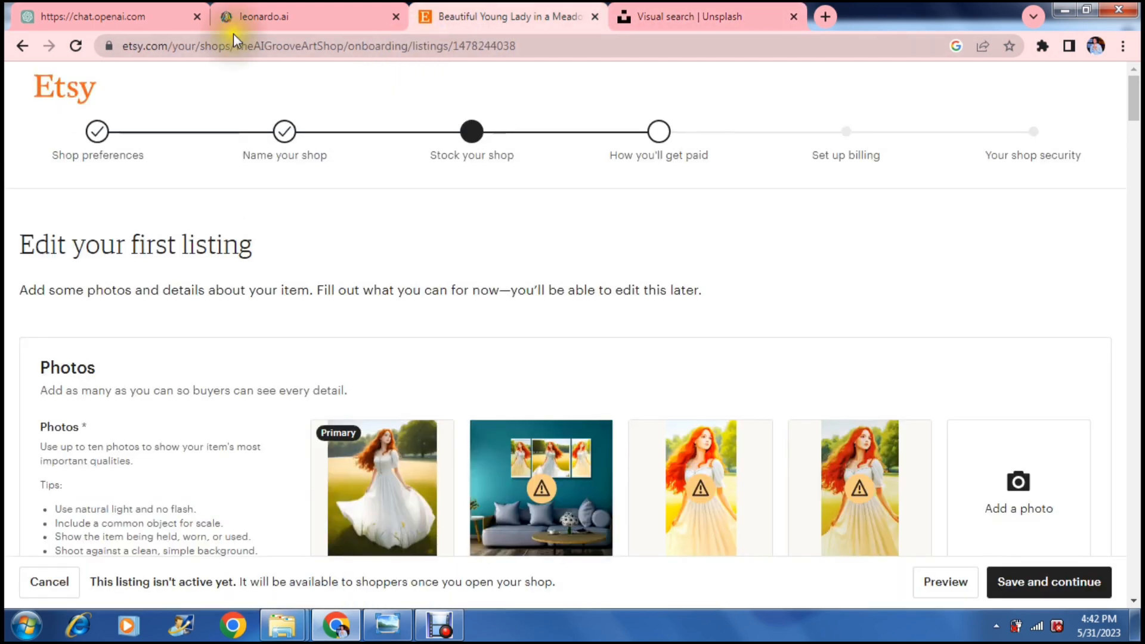
pyautogui.click(248, 19)
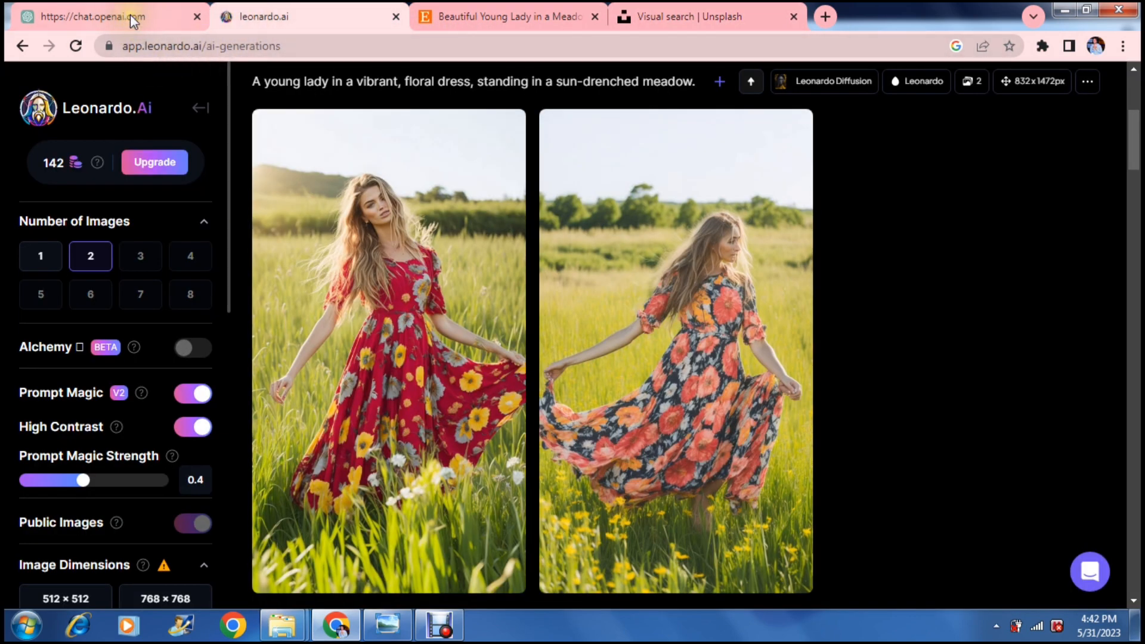
pyautogui.moveTo(130, 14)
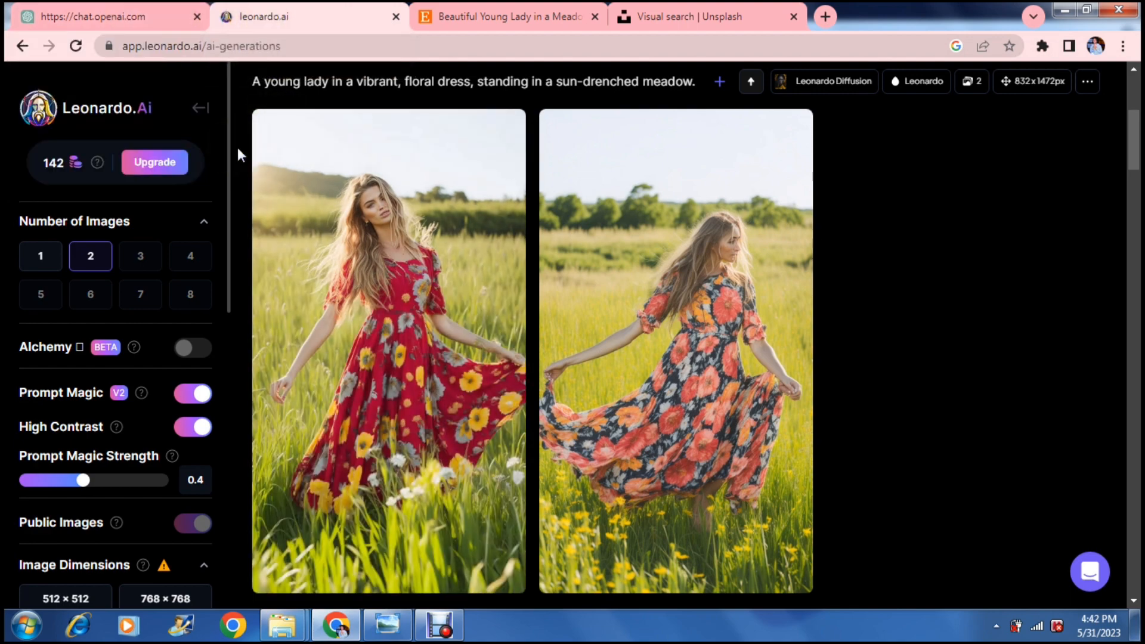
pyautogui.click(117, 11)
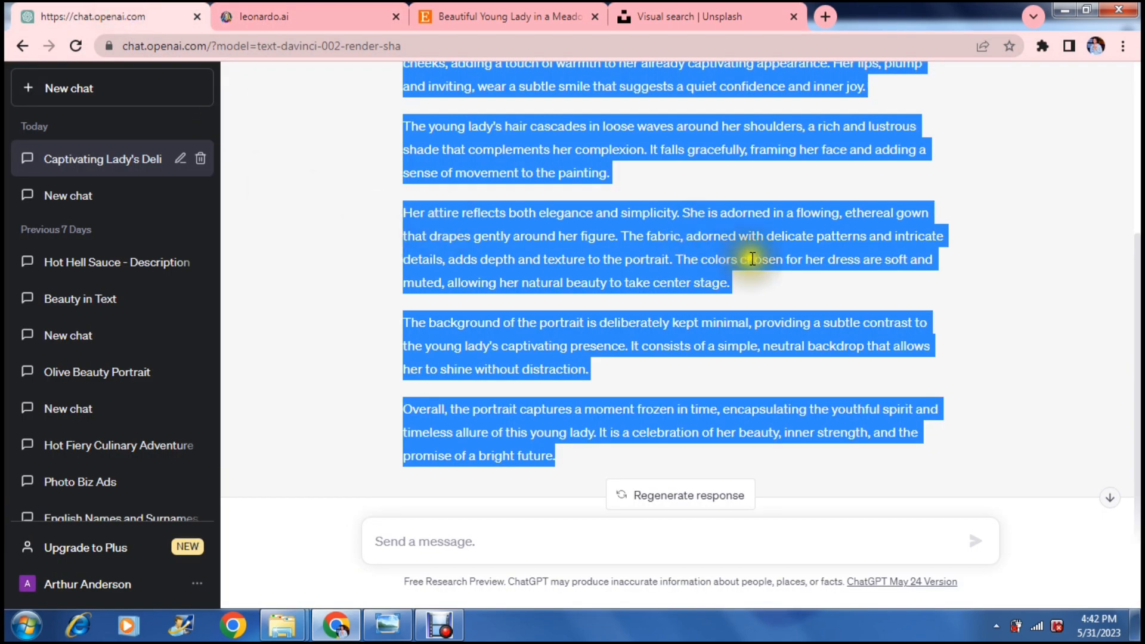
pyautogui.moveTo(1127, 235); pyautogui.dragTo(1124, 91)
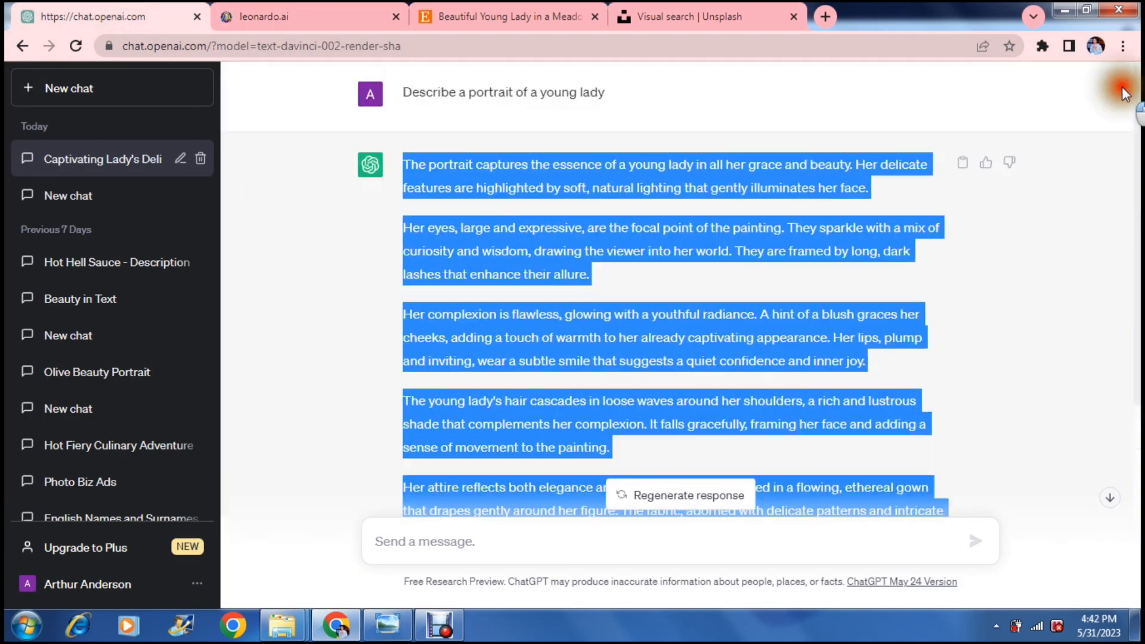
pyautogui.click(496, 15)
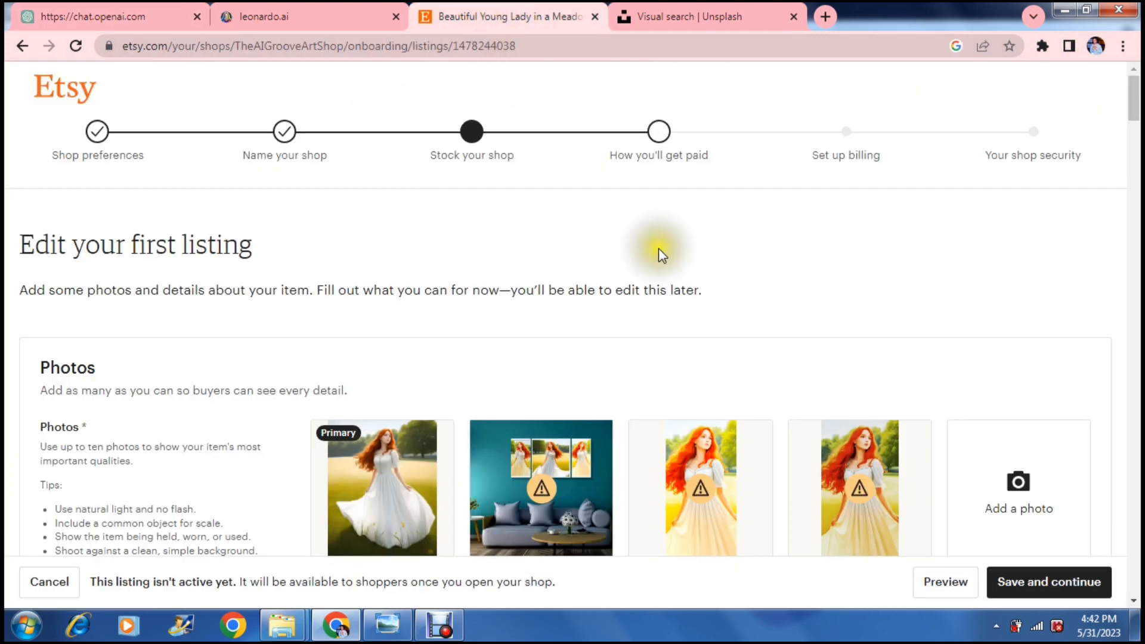